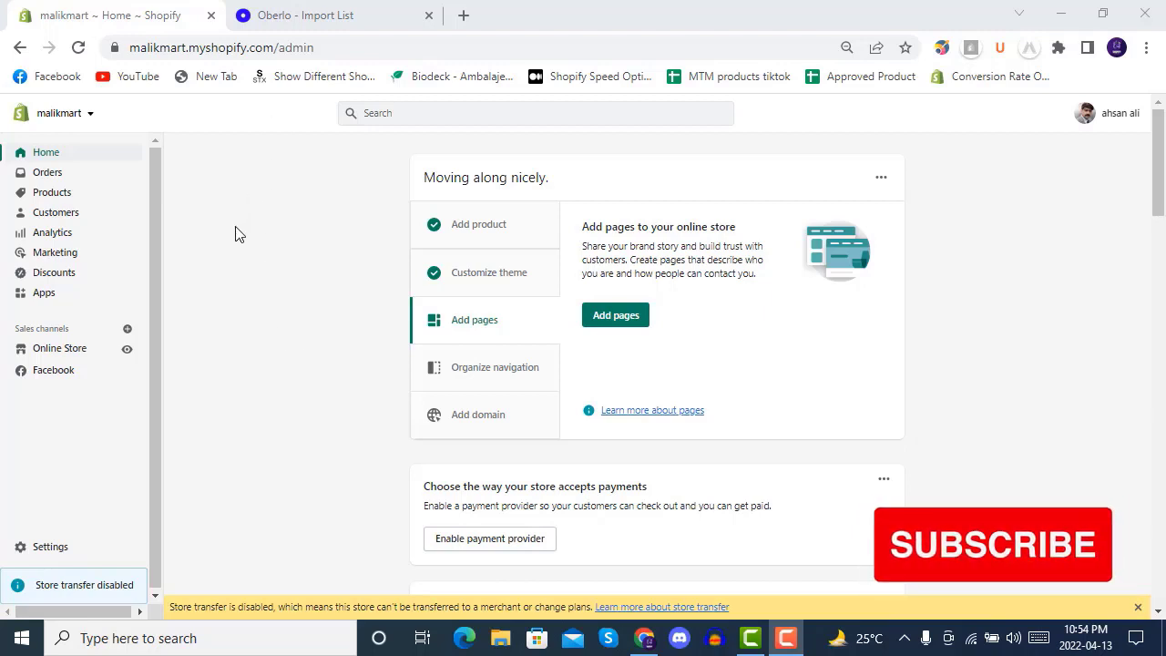
- Switch to Oberlo and open the import list of products waiting for import
{"action": "left_click", "coordinate": [301, 16]}
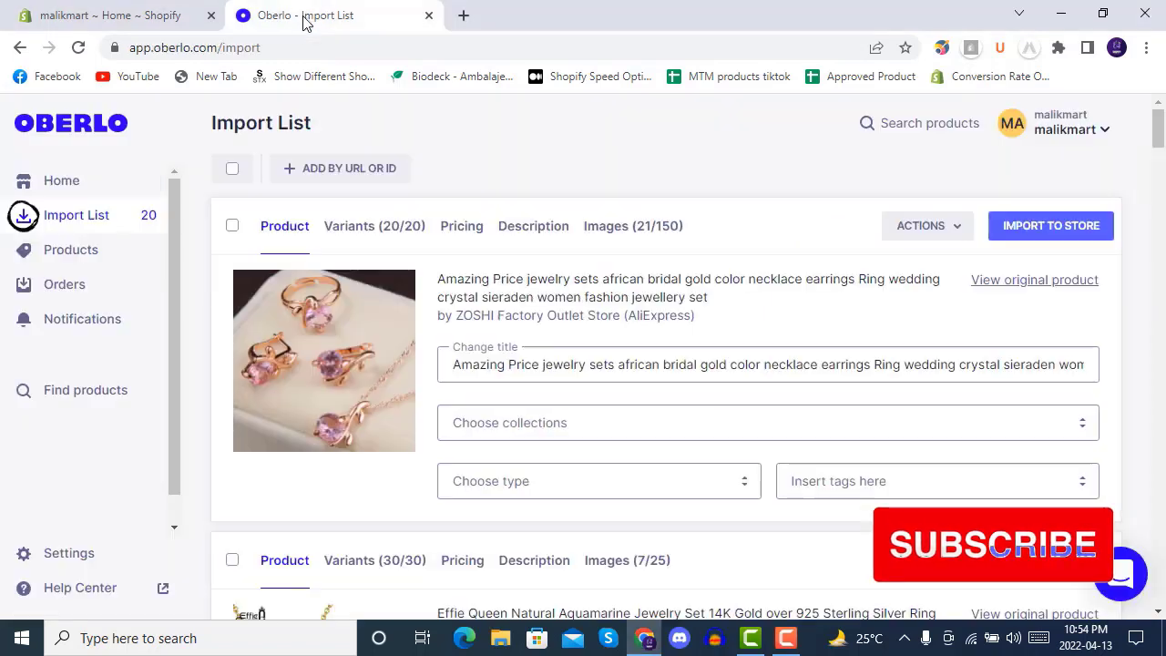
{"action": "left_click", "coordinate": [105, 208]}
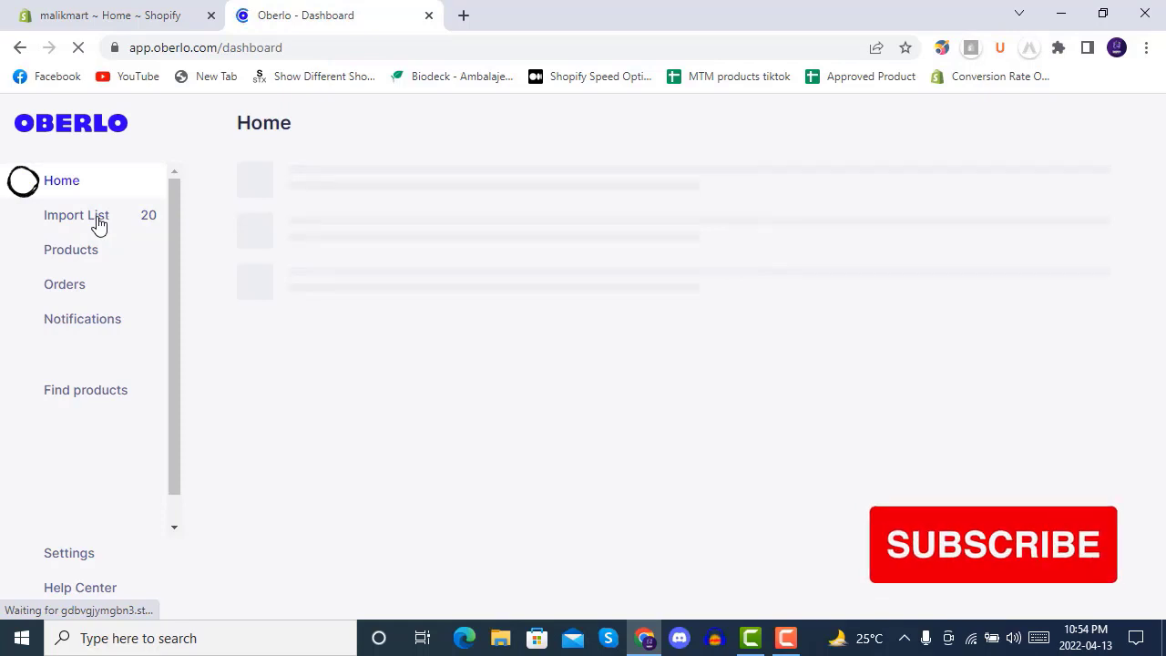
{"action": "left_click", "coordinate": [98, 224]}
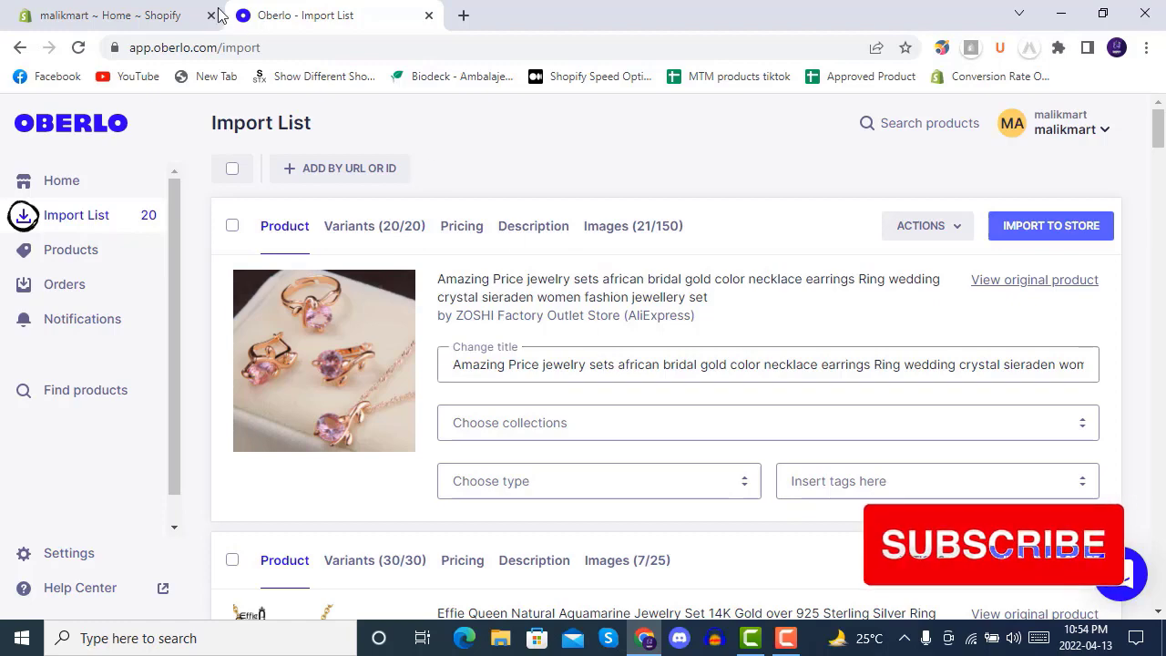
- View the product list in the Shopify admin and return to the Oberlo import list
{"action": "left_click", "coordinate": [132, 15]}
{"action": "left_click", "coordinate": [71, 196]}
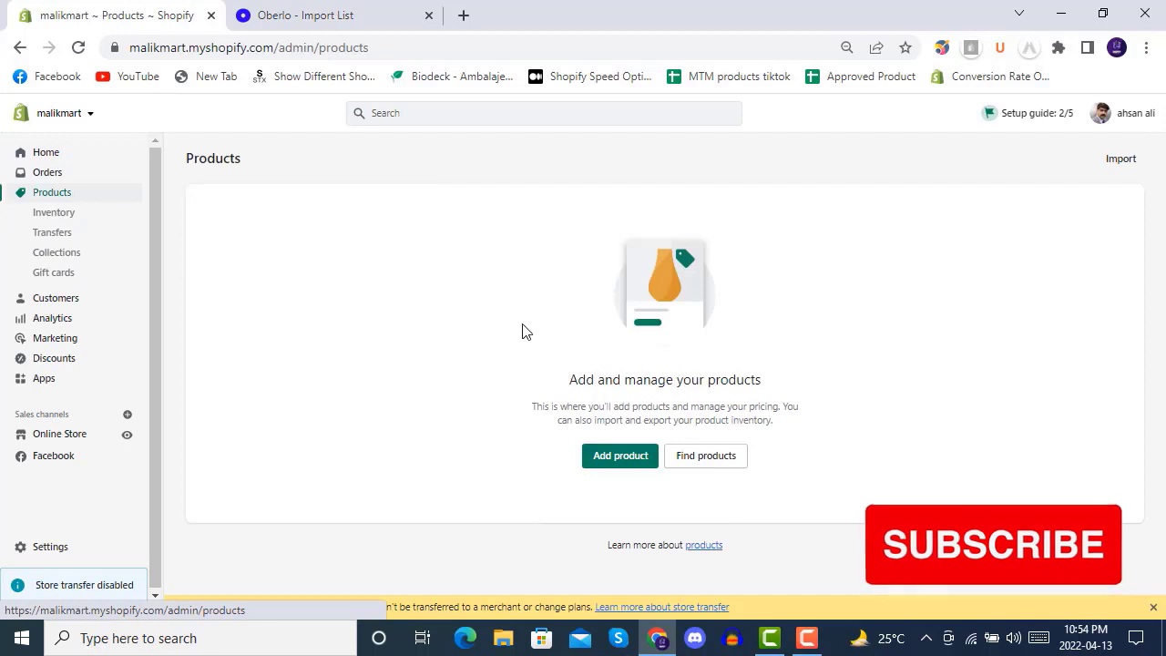
{"action": "left_click", "coordinate": [332, 18]}
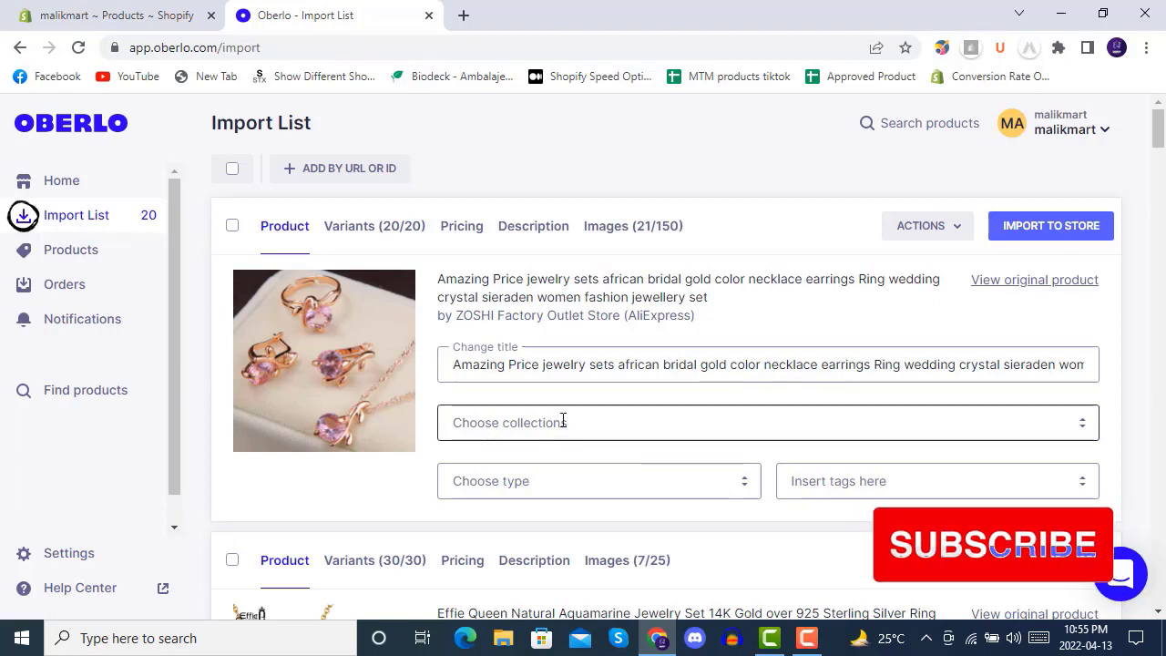
- Switch to the Shopify admin and delete all existing collections from the store
{"action": "left_click", "coordinate": [144, 20]}
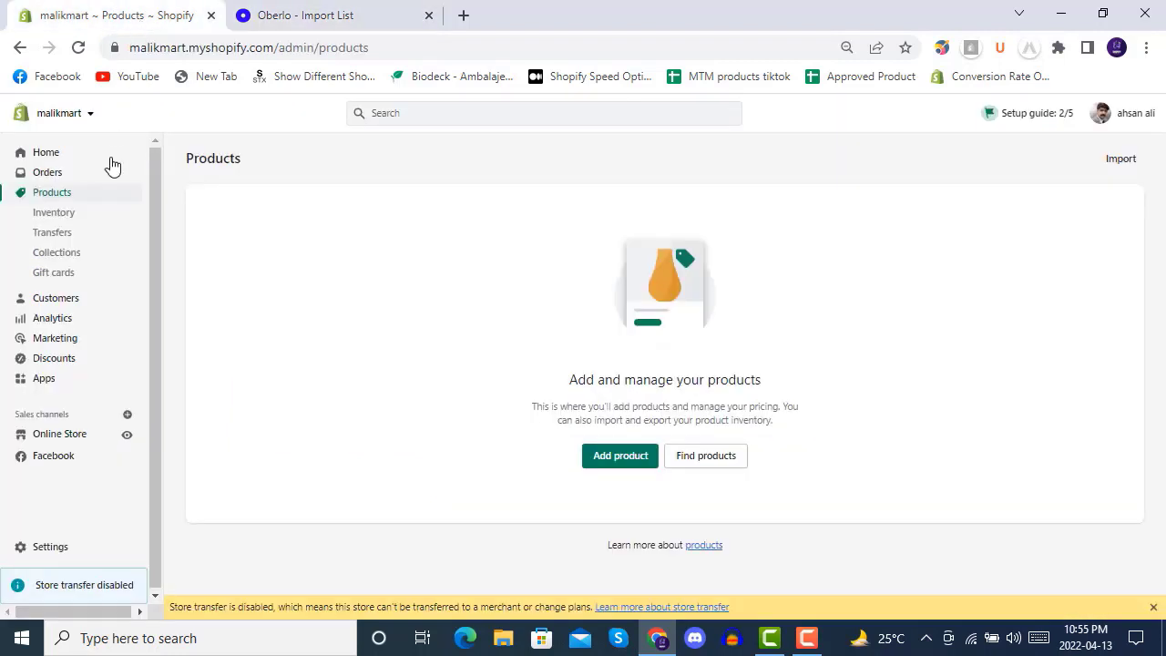
{"action": "left_click", "coordinate": [71, 254]}
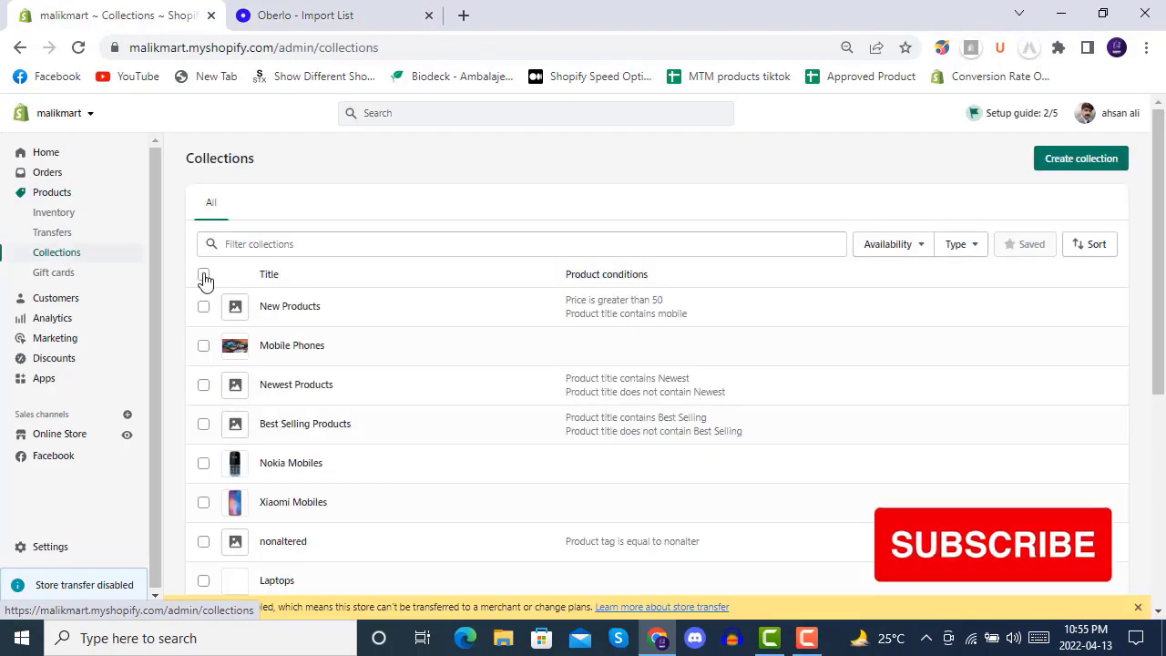
{"action": "left_click", "coordinate": [203, 280]}
{"action": "left_click", "coordinate": [446, 284]}
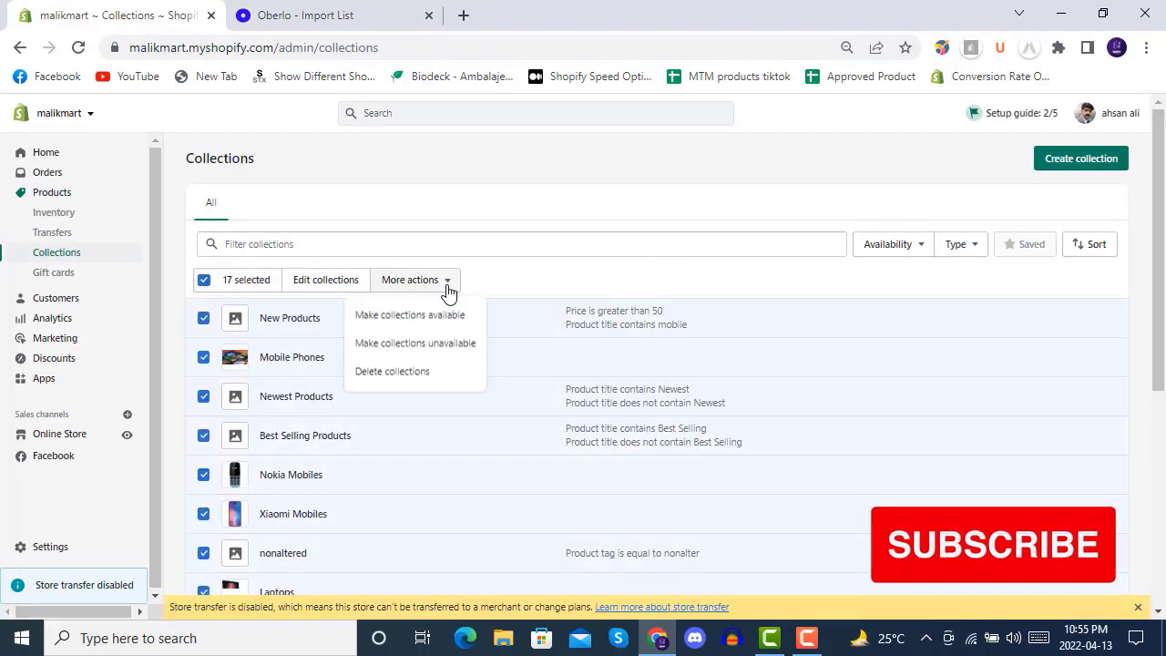
{"action": "left_click", "coordinate": [392, 371]}
{"action": "left_click", "coordinate": [750, 401]}
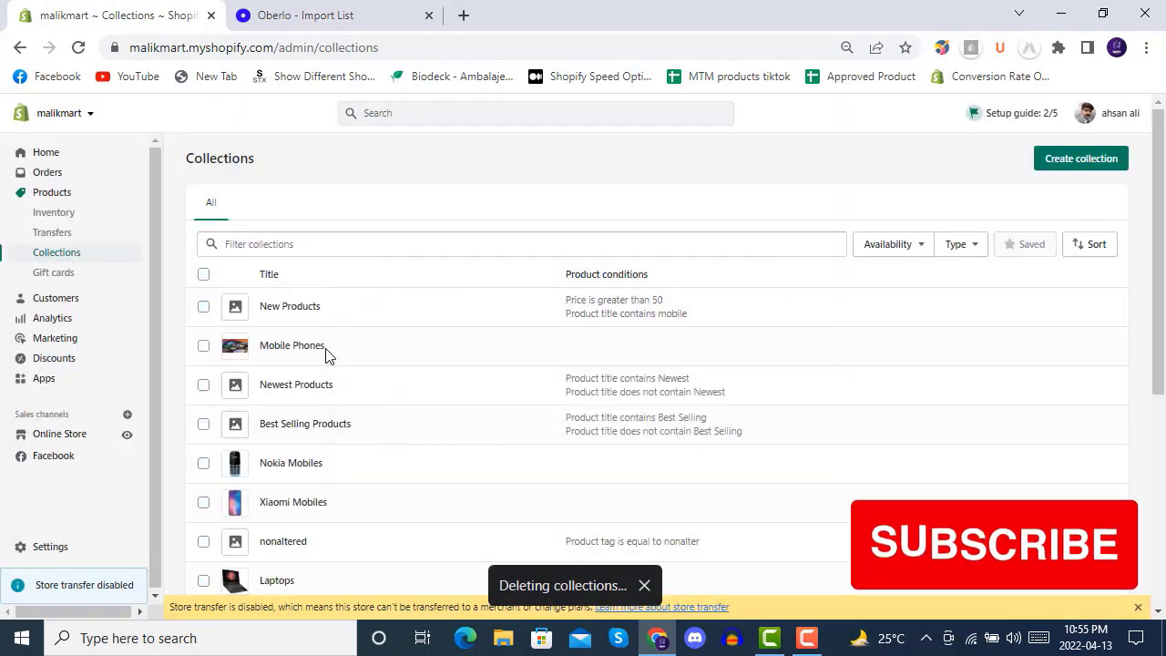
{"action": "left_click", "coordinate": [204, 275]}
{"action": "left_click", "coordinate": [447, 283]}
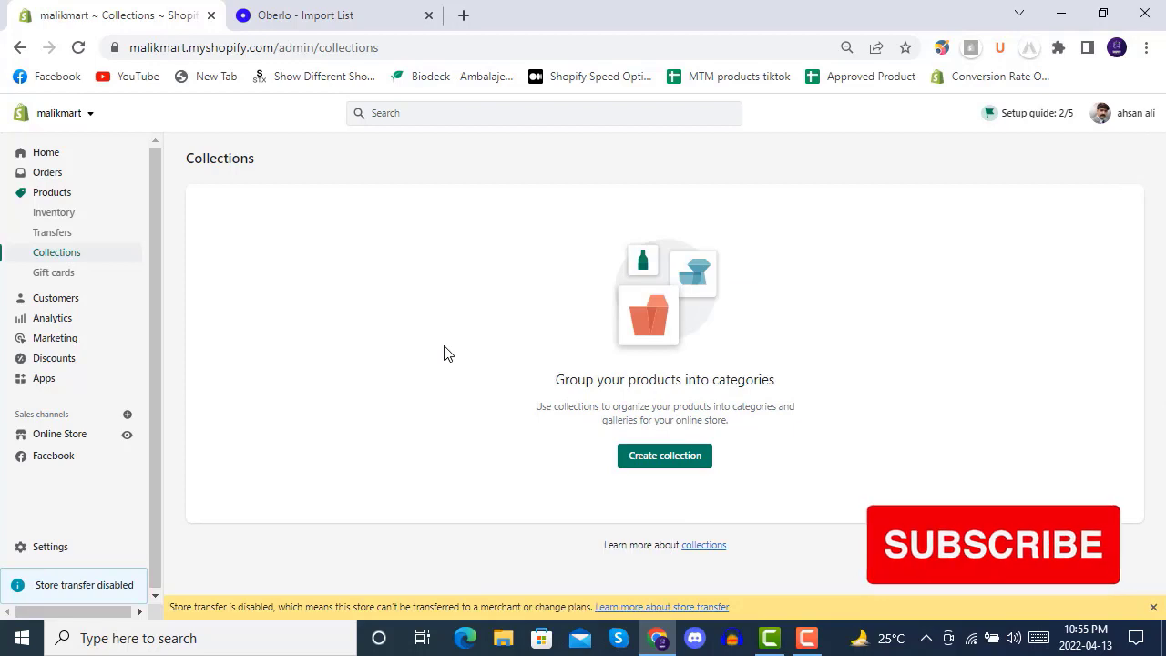
- View the store's inventory and gift cards pages
{"action": "left_click", "coordinate": [71, 217]}
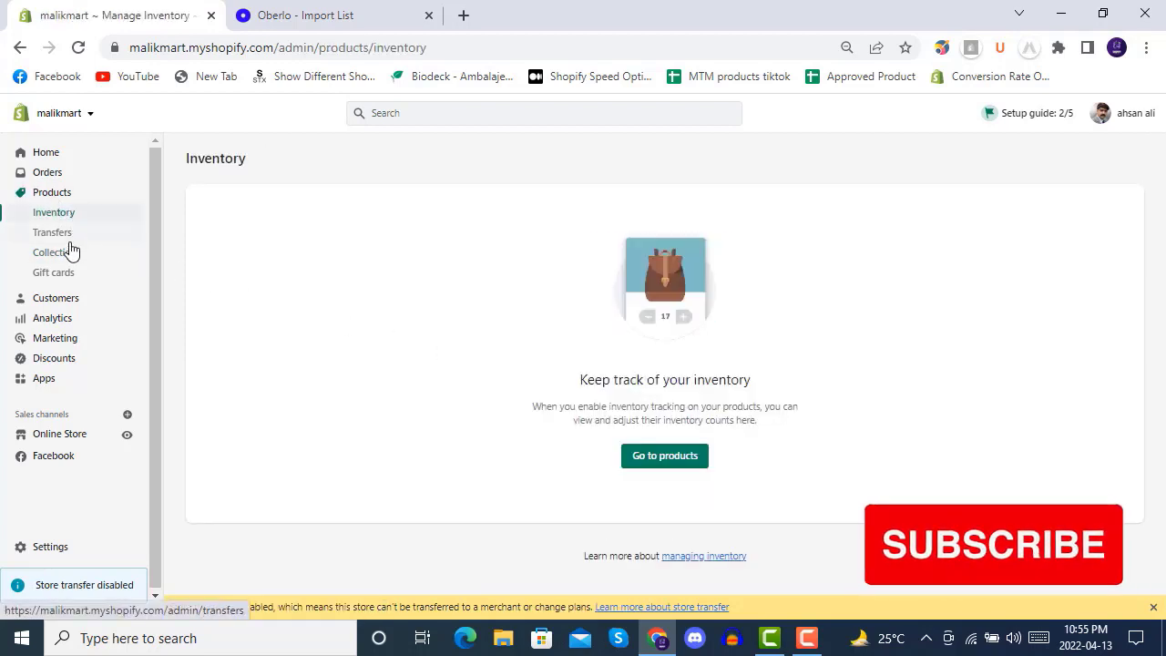
{"action": "left_click", "coordinate": [67, 278]}
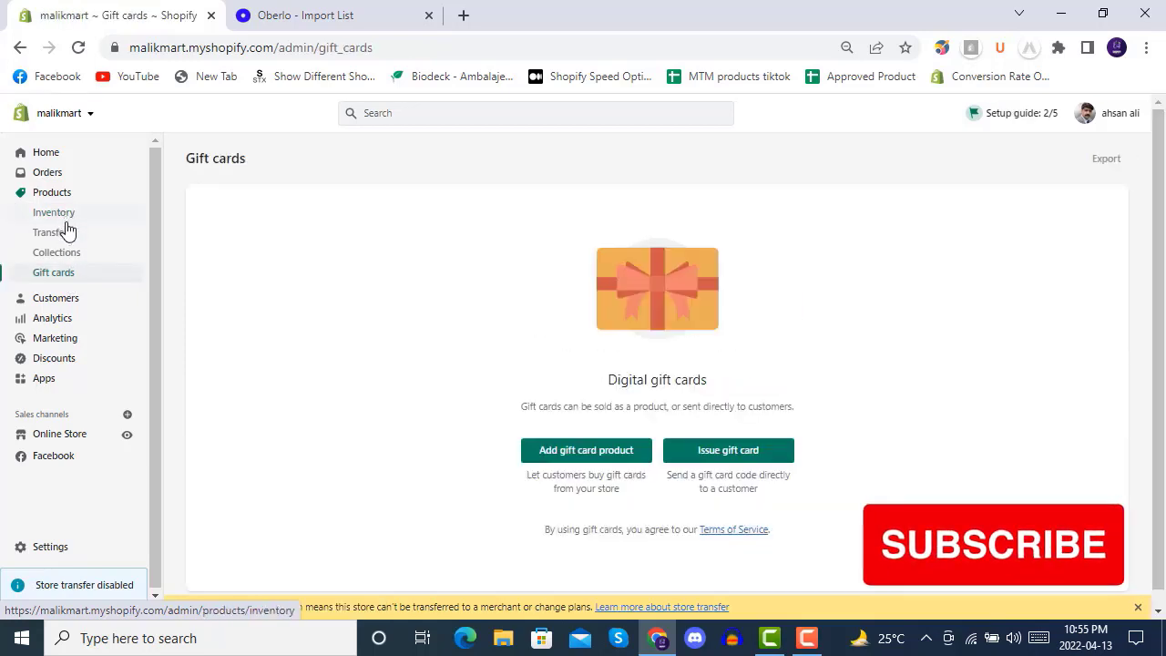
- Create and save a collection titled "Jewellery Set" with the Manual collection type
{"action": "left_click", "coordinate": [73, 254]}
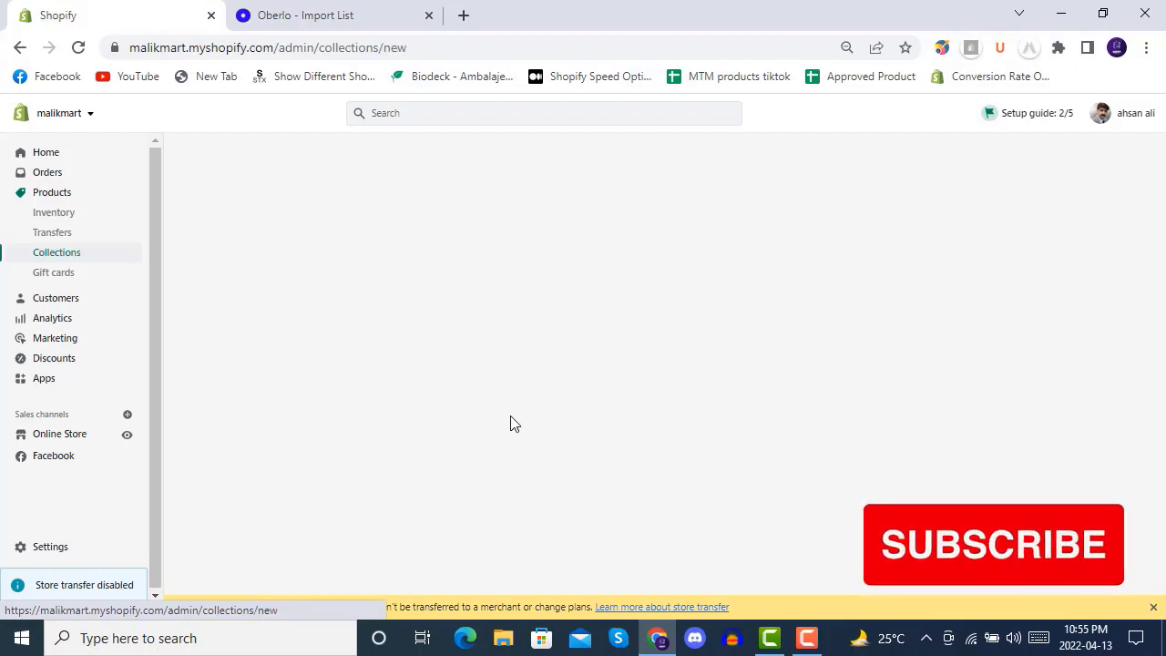
{"action": "left_click", "coordinate": [649, 455]}
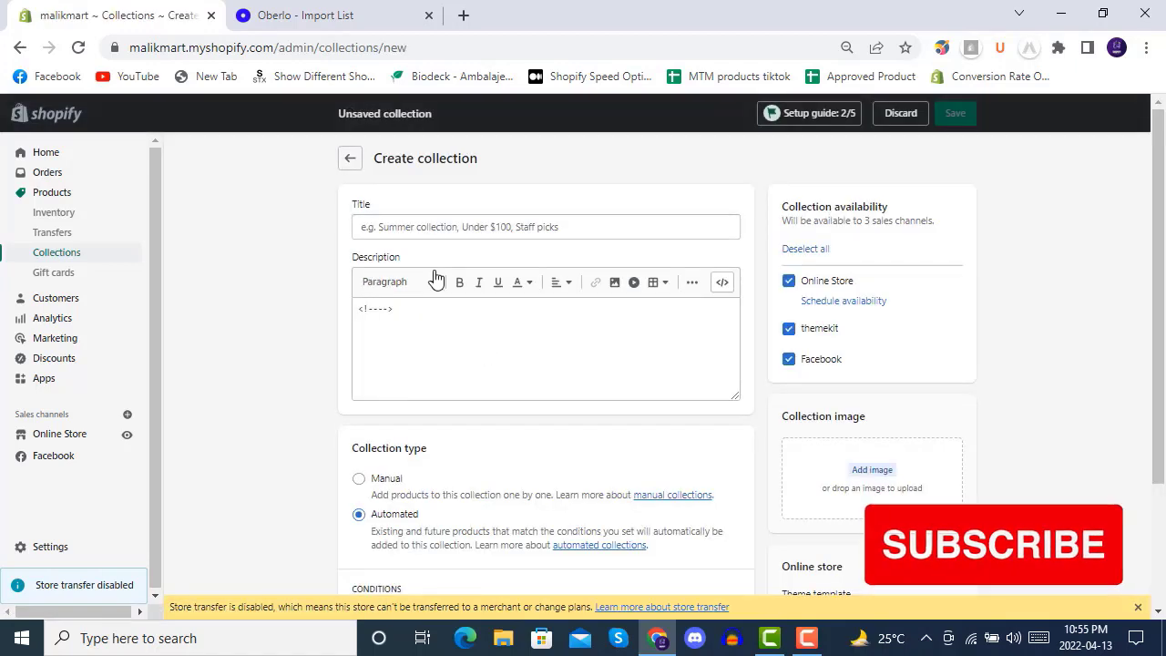
{"action": "left_click", "coordinate": [449, 228]}
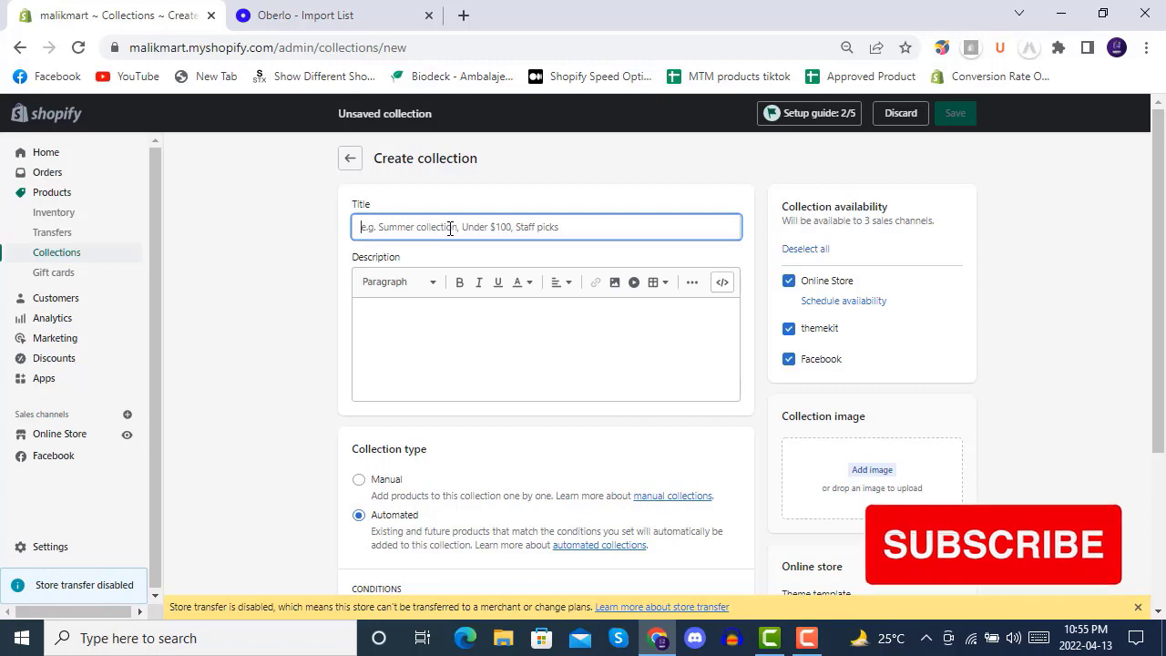
{"action": "type", "text": "-"}
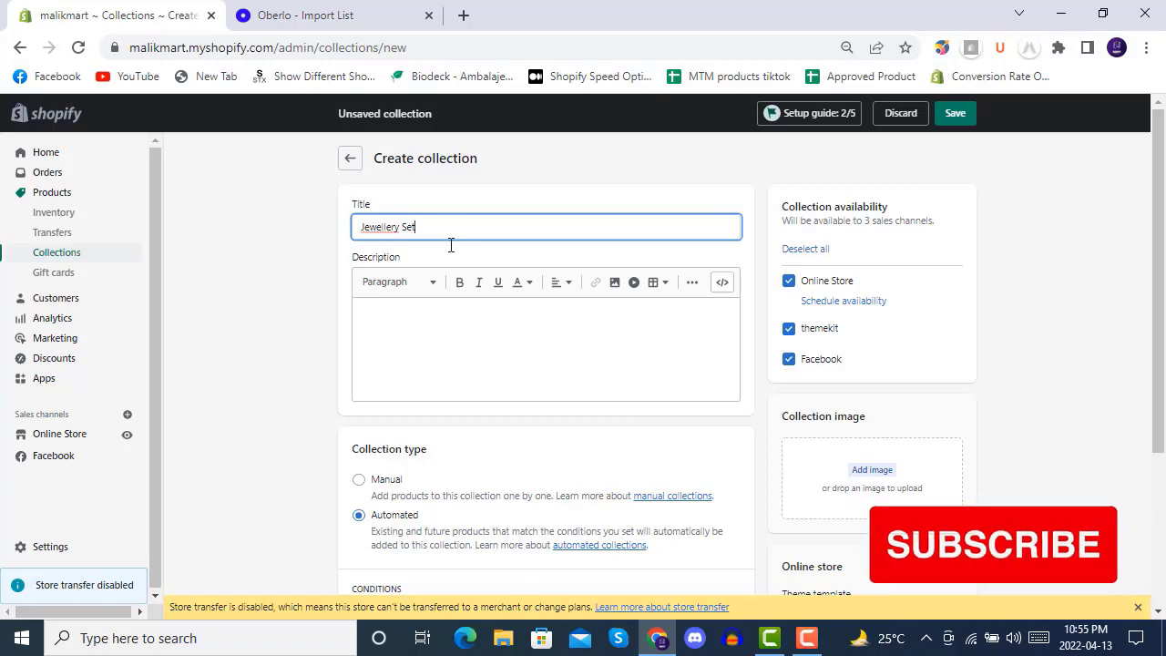
{"action": "scroll", "coordinate": [450, 341], "scroll_direction": "down", "scroll_amount": 1}
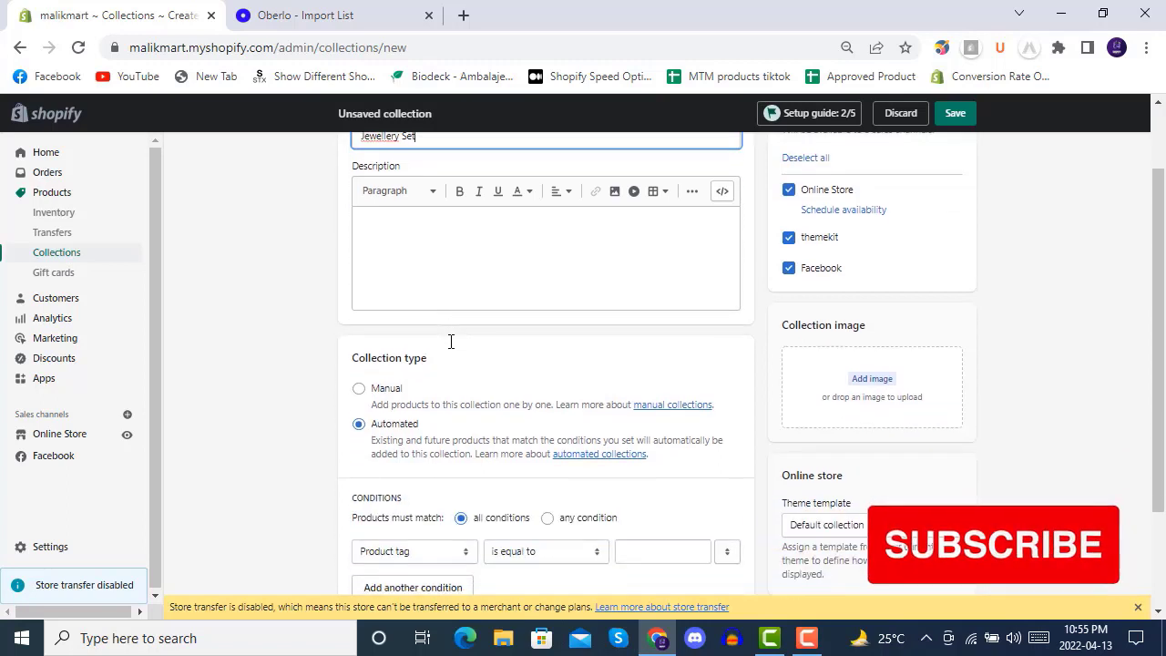
{"action": "left_click", "coordinate": [362, 390]}
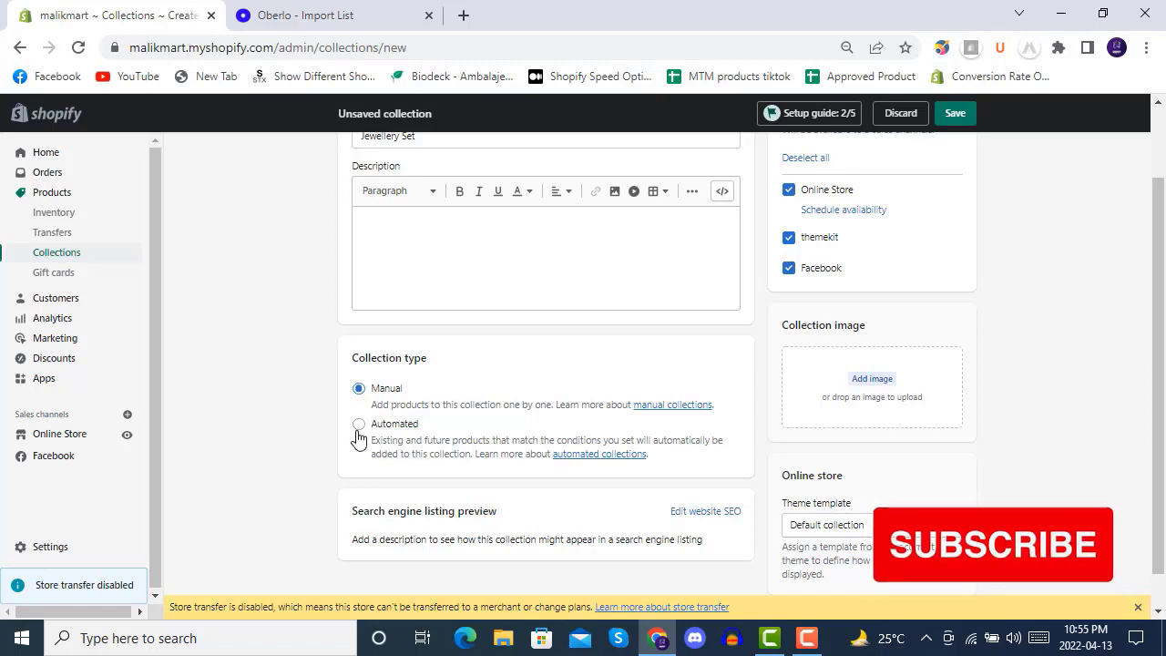
{"action": "scroll", "coordinate": [743, 393], "scroll_direction": "up", "scroll_amount": 1}
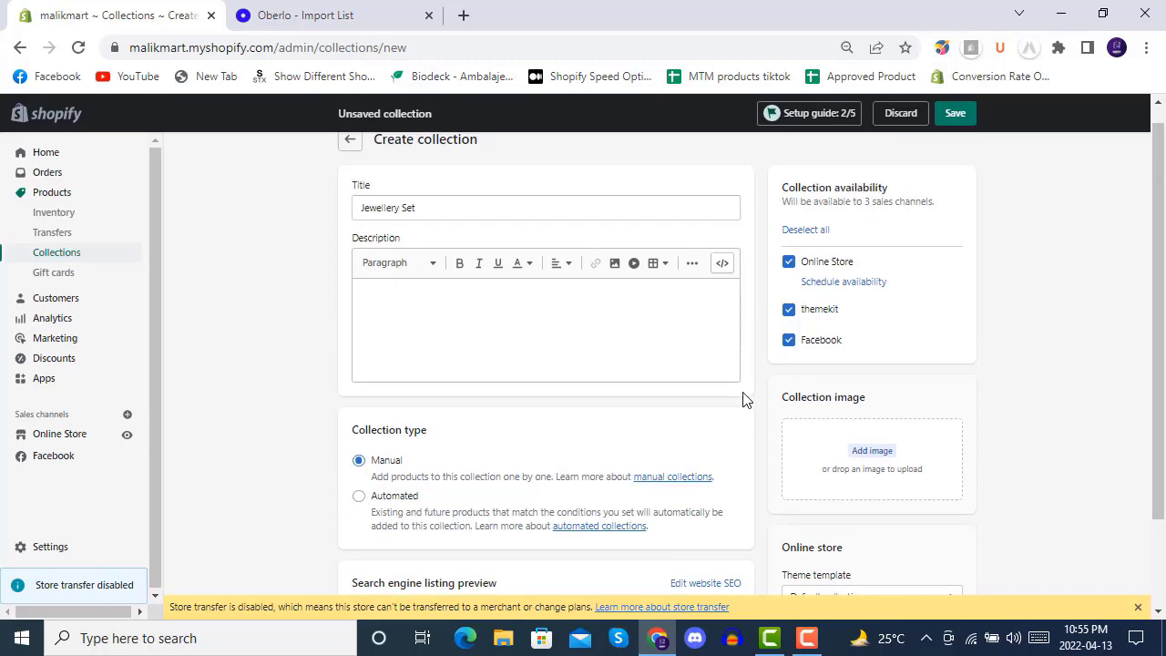
{"action": "left_click", "coordinate": [956, 115]}
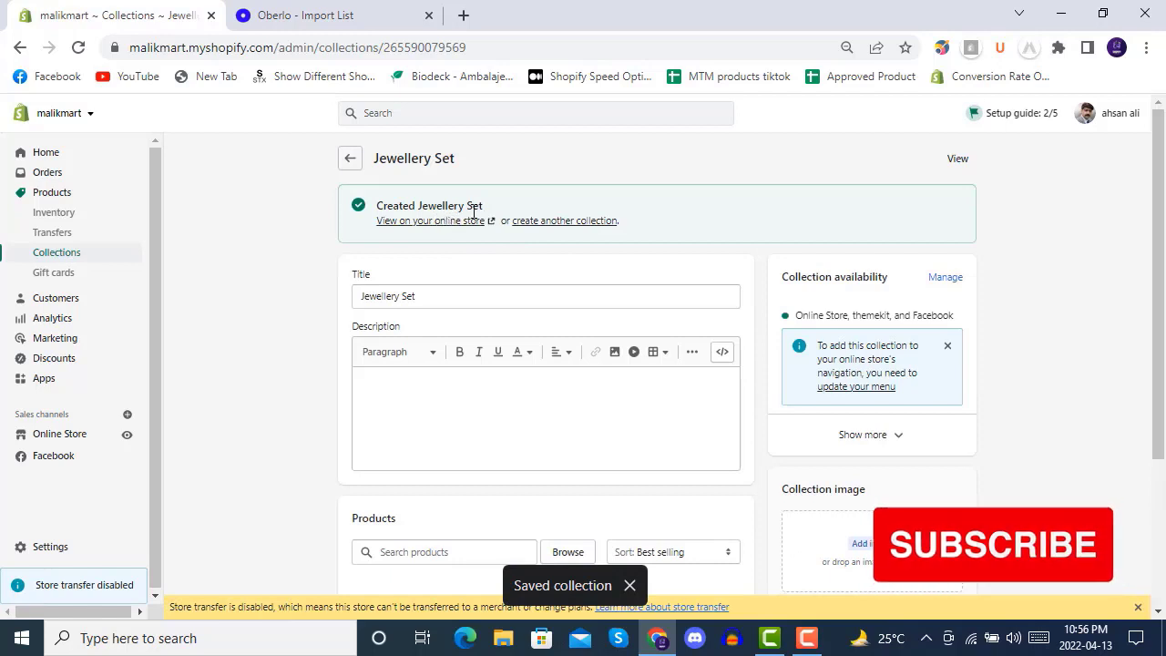
- Create and save another manual collection titled "Jewellery Box"
{"action": "left_click", "coordinate": [575, 222]}
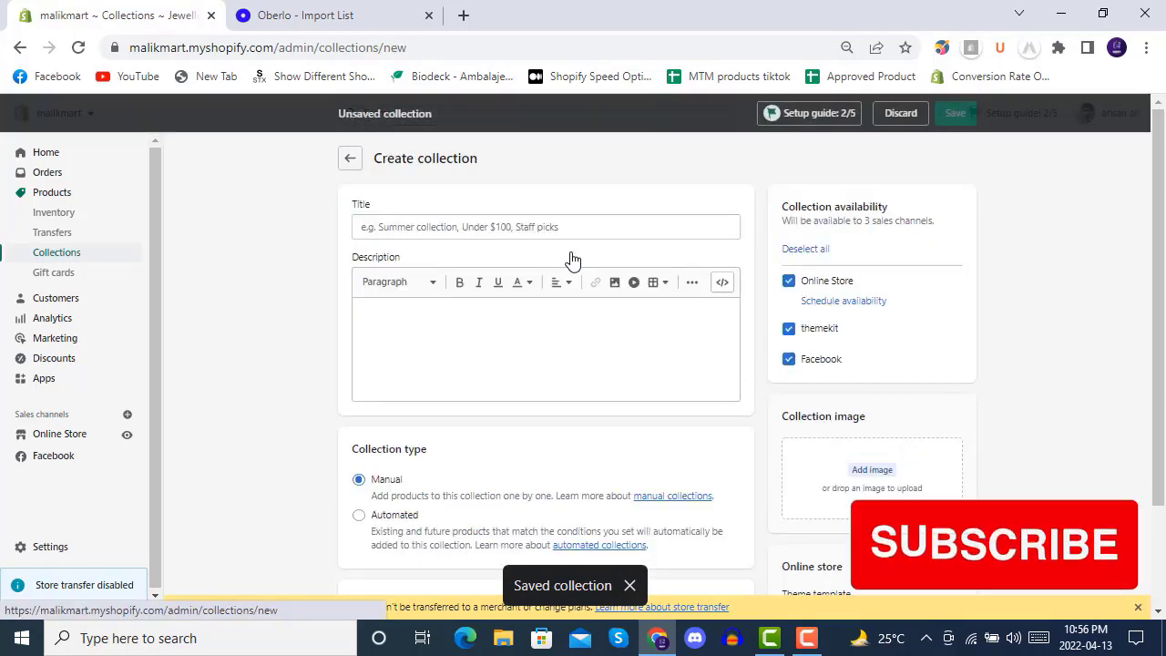
{"action": "left_click", "coordinate": [473, 229]}
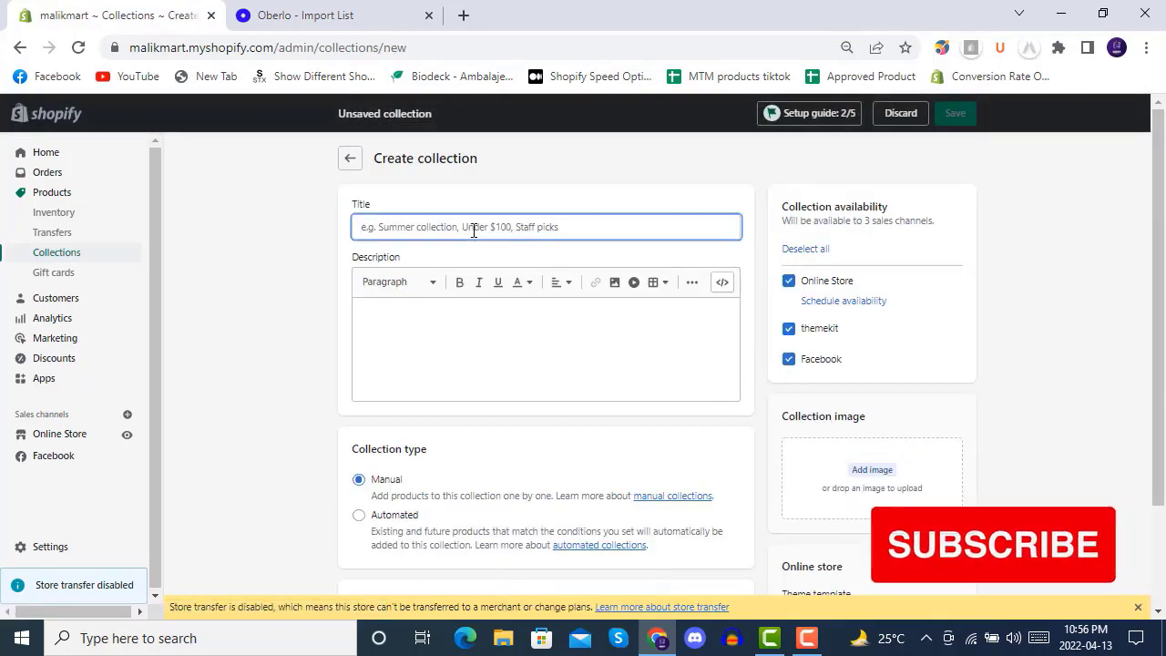
{"action": "type", "text": "llery Box"}
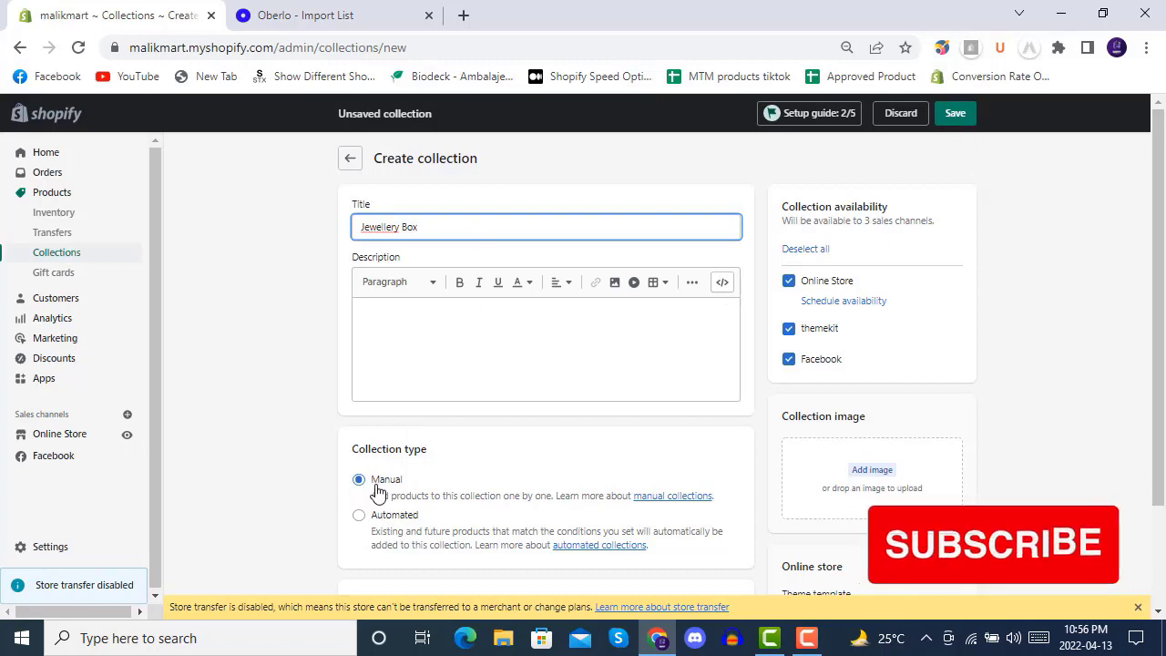
{"action": "left_click", "coordinate": [954, 116]}
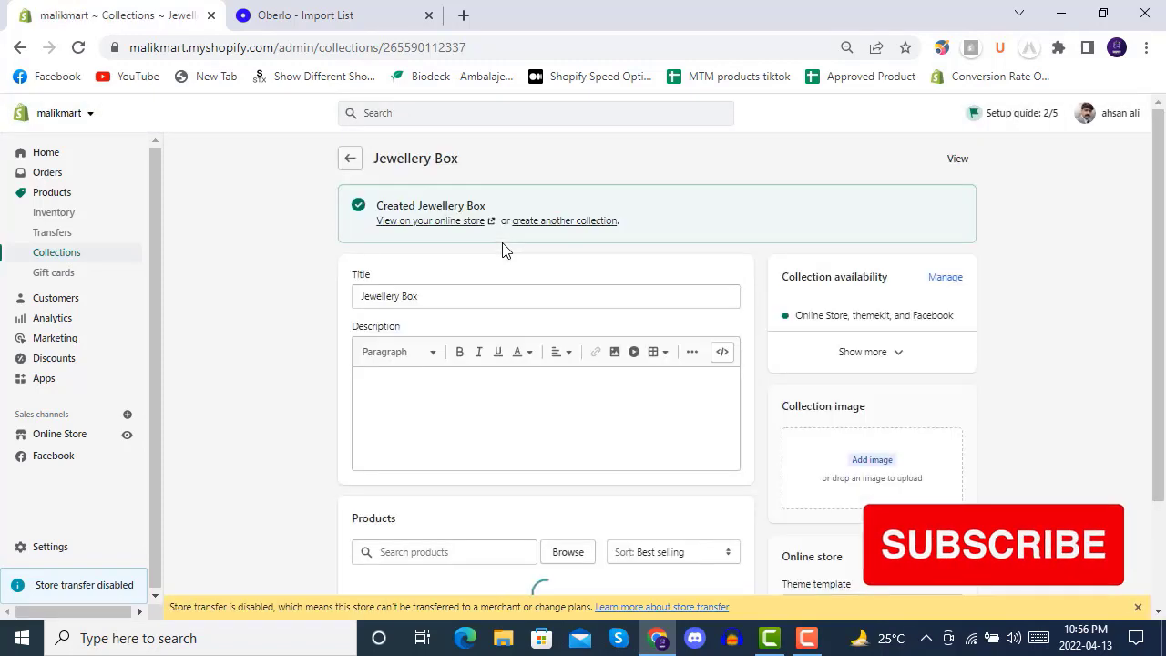
- Create and save a third manual collection titled "Jewellery chain"
{"action": "left_click", "coordinate": [573, 221]}
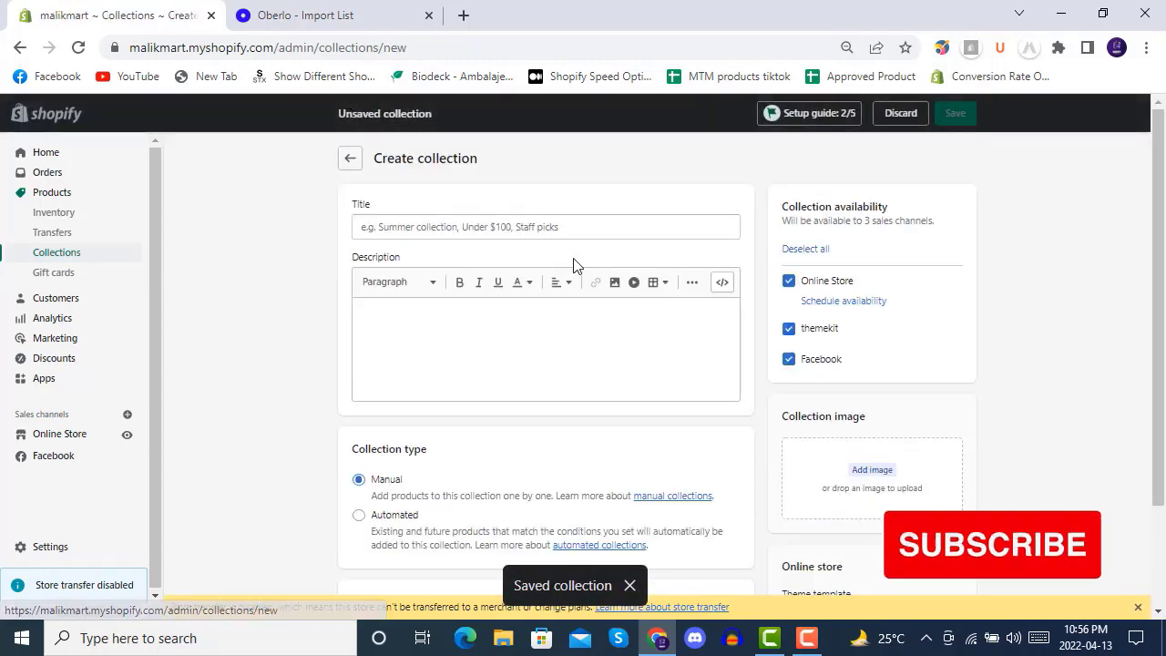
{"action": "left_click", "coordinate": [483, 225]}
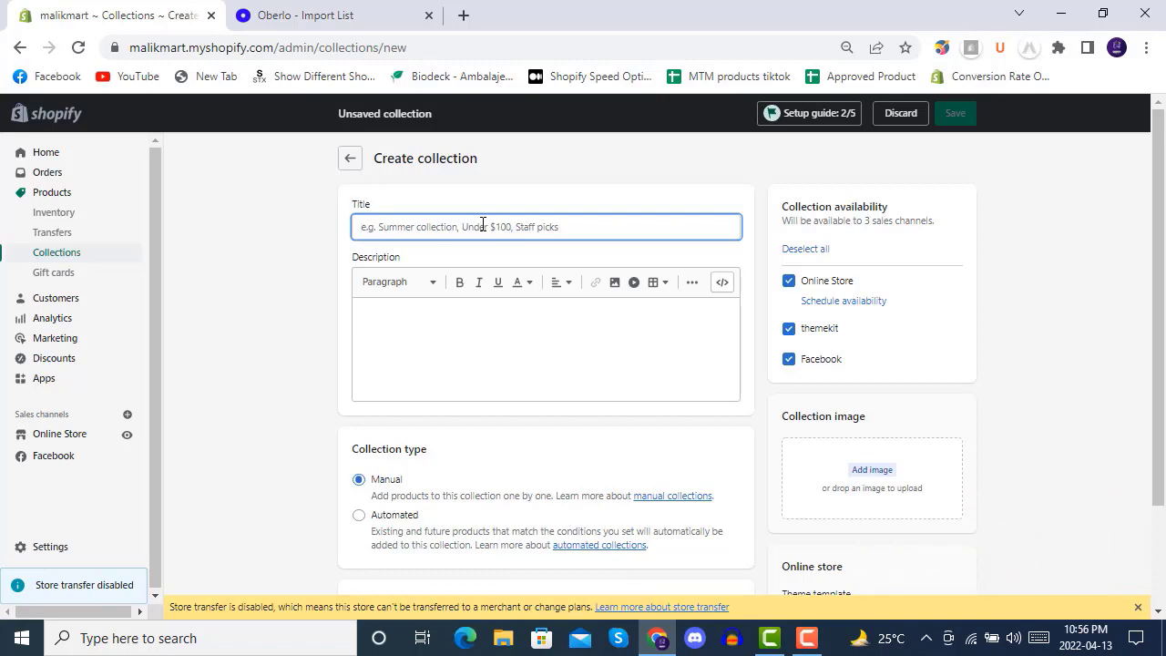
{"action": "type", "text": "j"}
{"action": "key", "text": "BackSpace"}
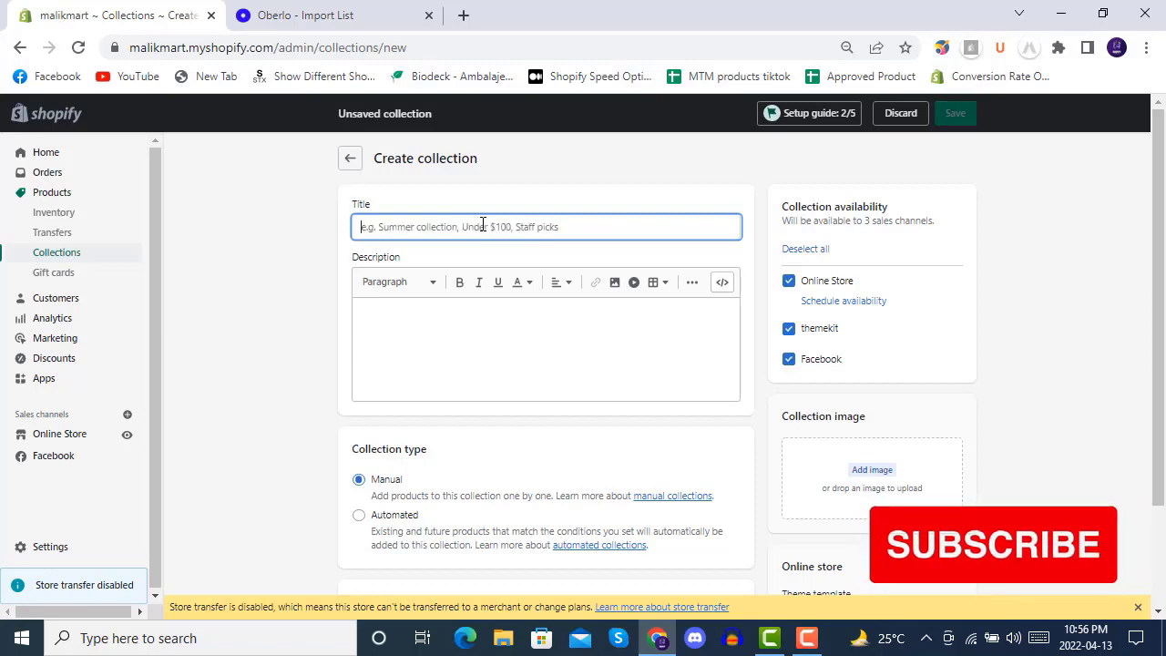
{"action": "type", "text": "Jewellery chain"}
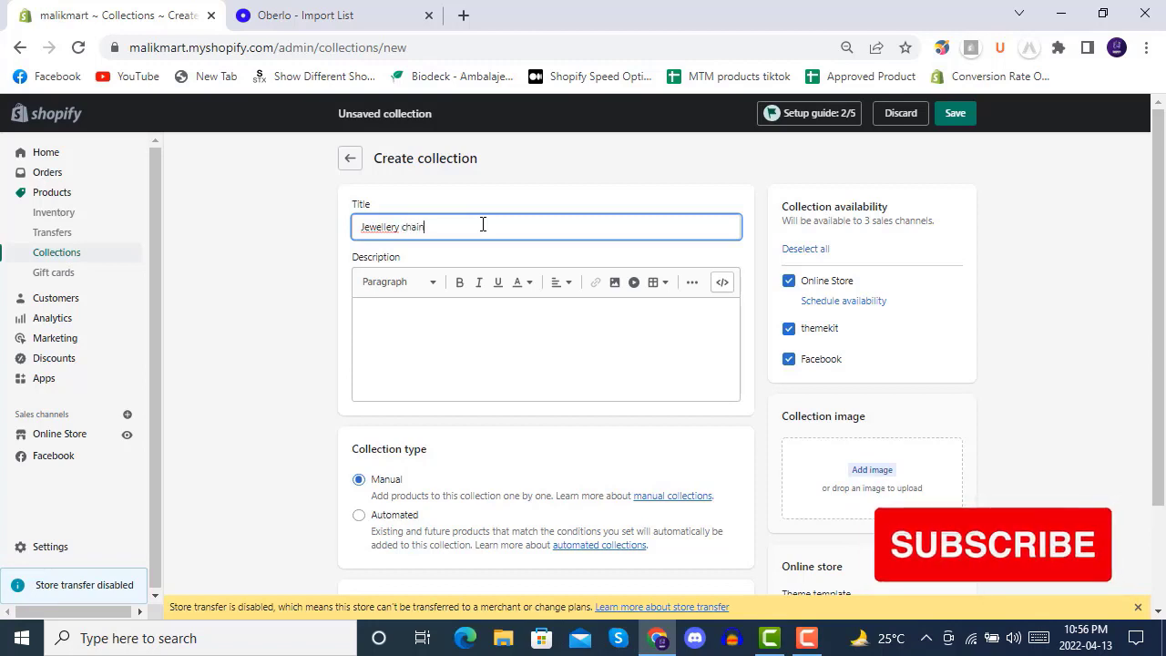
{"action": "left_click", "coordinate": [958, 120]}
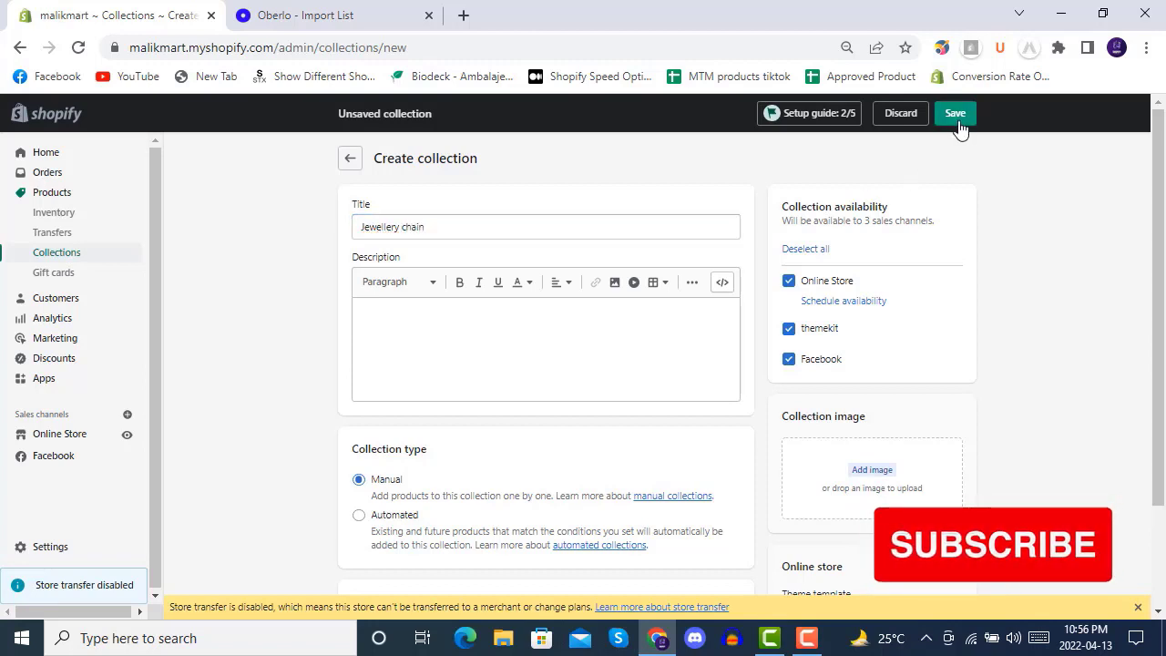
- Look through the kinds of jewelry products on the Oberlo import list and return to the Shopify admin
{"action": "left_click", "coordinate": [321, 15]}
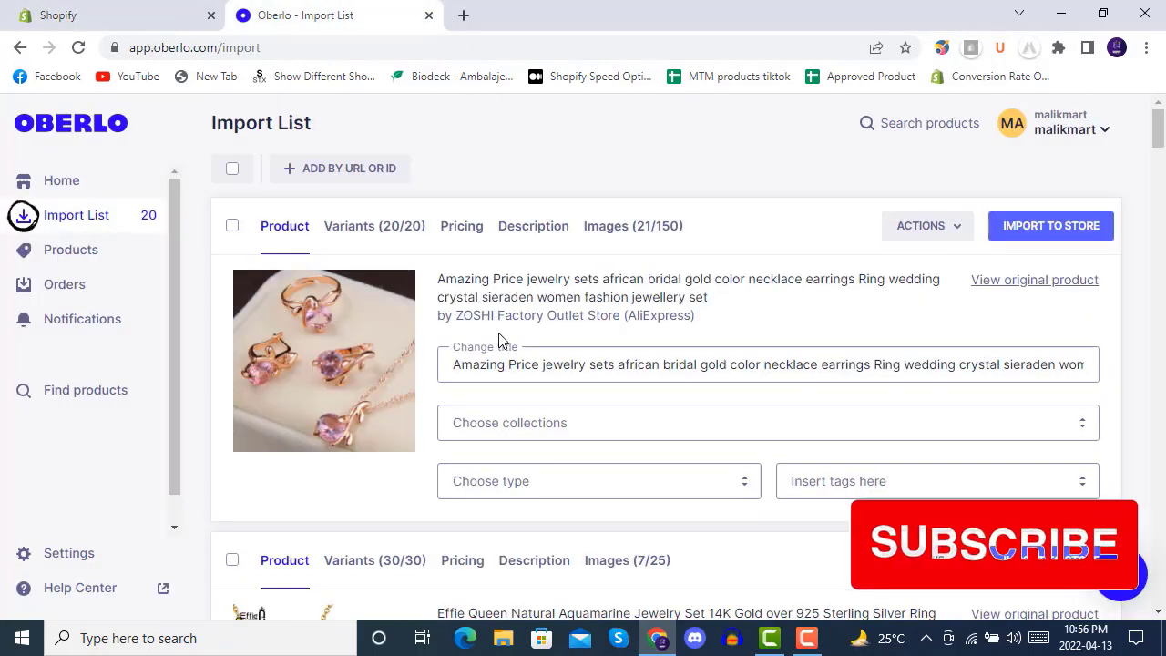
{"action": "scroll", "coordinate": [499, 340], "scroll_direction": "down", "scroll_amount": 3}
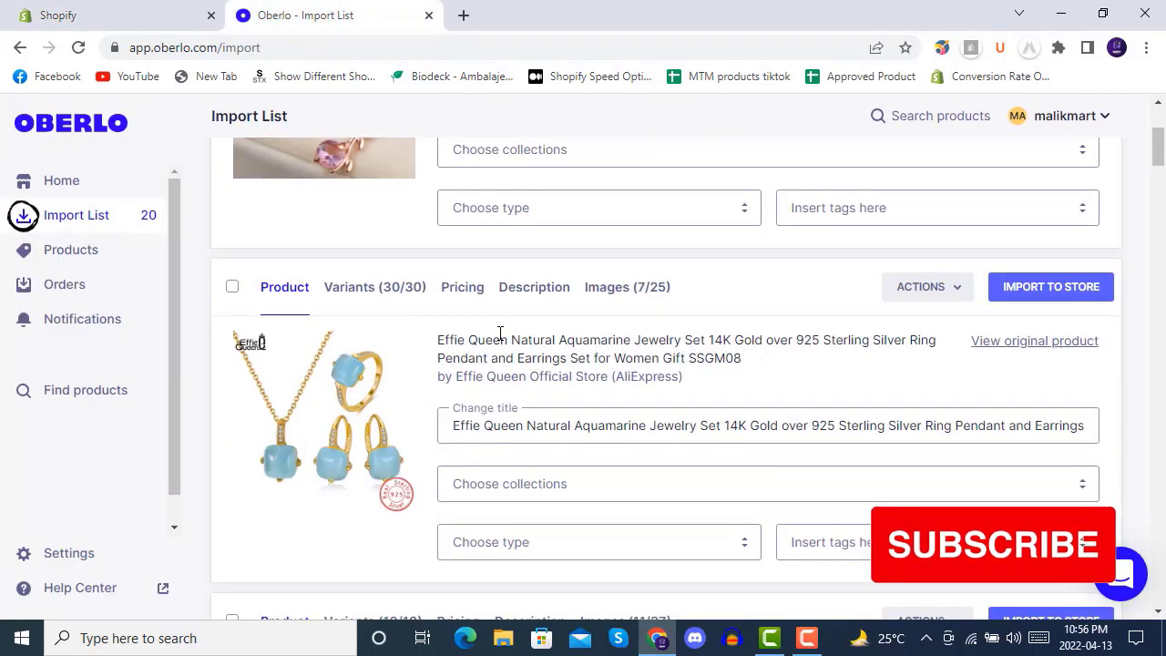
{"action": "scroll", "coordinate": [500, 334], "scroll_direction": "down", "scroll_amount": 5}
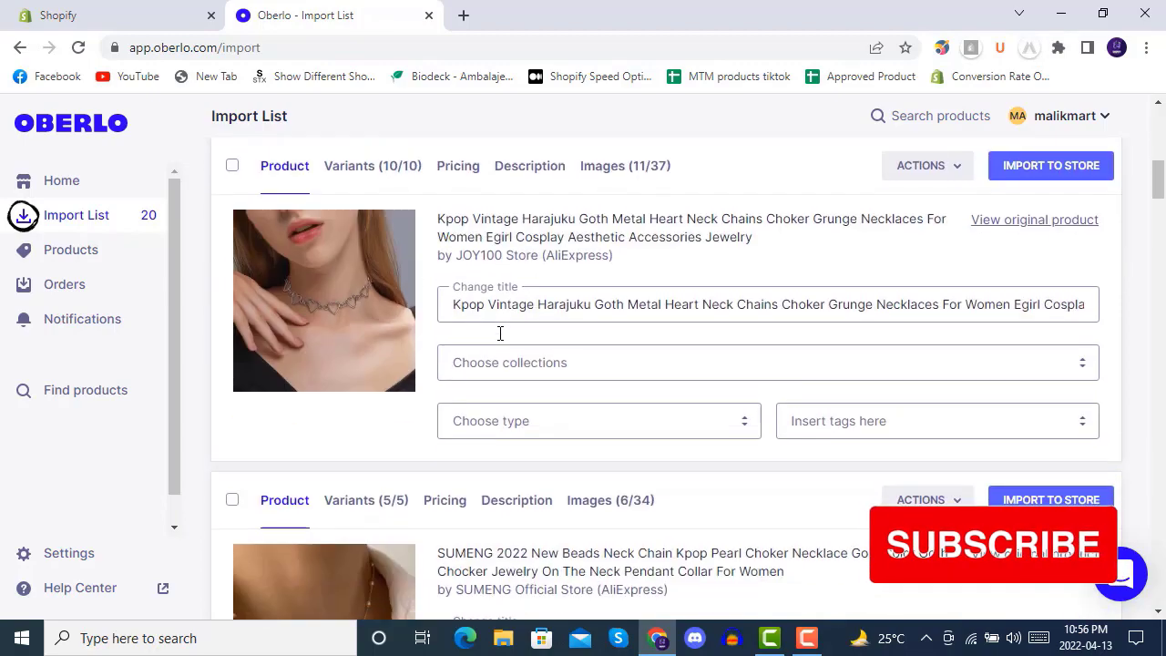
{"action": "scroll", "coordinate": [500, 333], "scroll_direction": "down", "scroll_amount": 13}
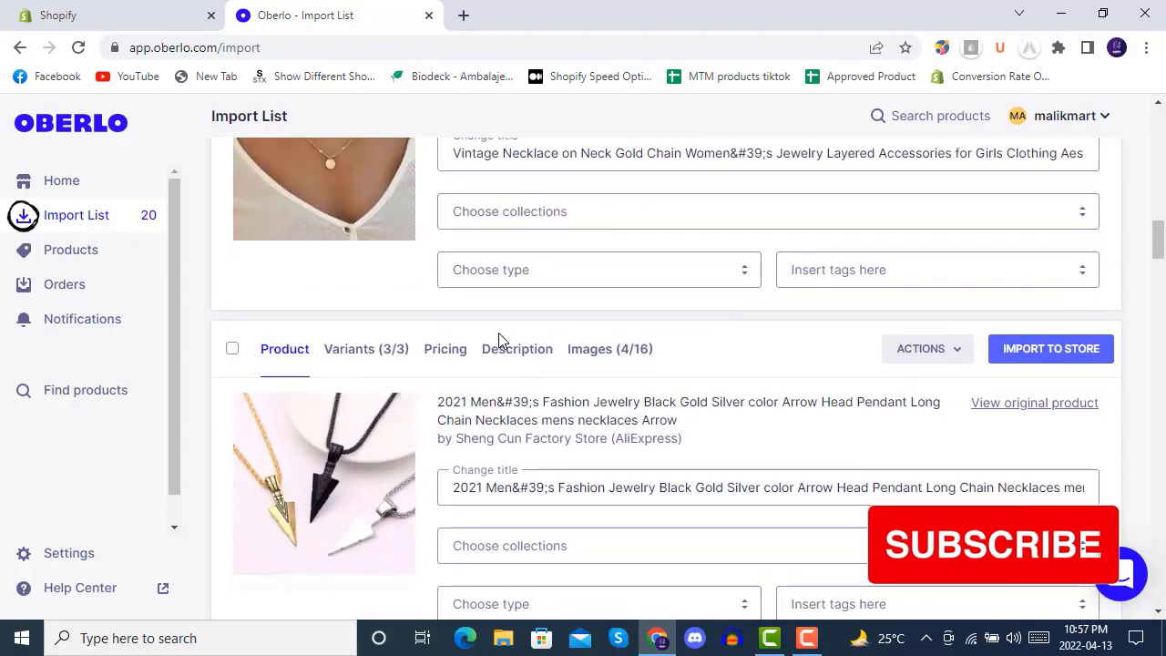
{"action": "scroll", "coordinate": [500, 341], "scroll_direction": "down", "scroll_amount": 4}
{"action": "scroll", "coordinate": [500, 341], "scroll_direction": "up", "scroll_amount": 2}
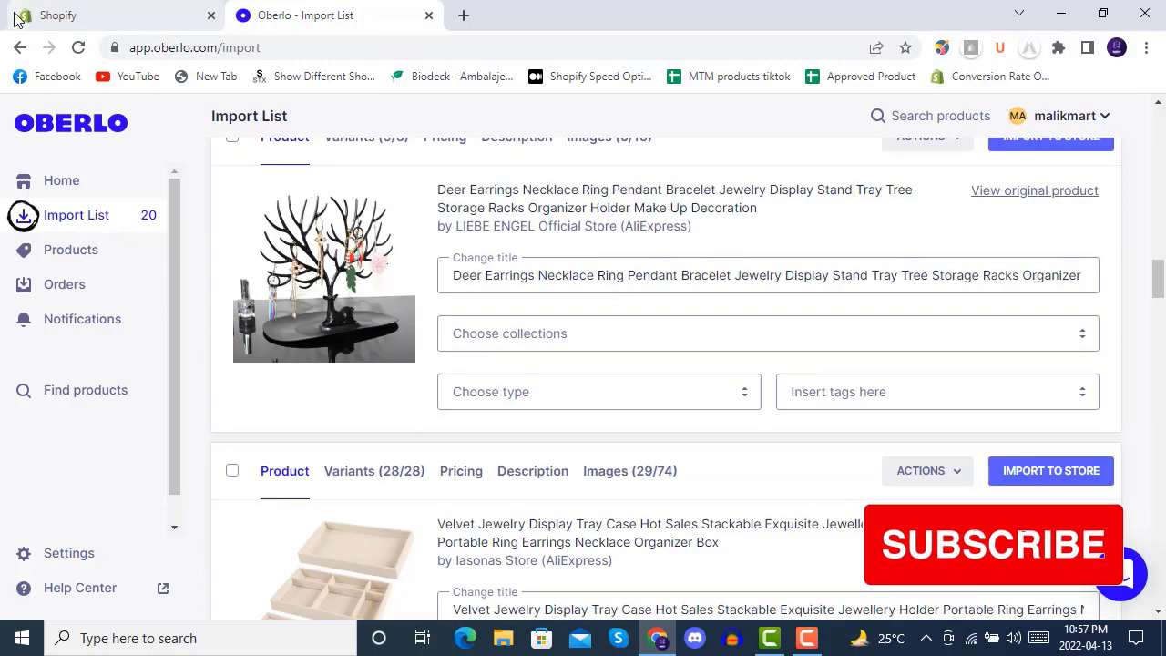
{"action": "left_click", "coordinate": [86, 14]}
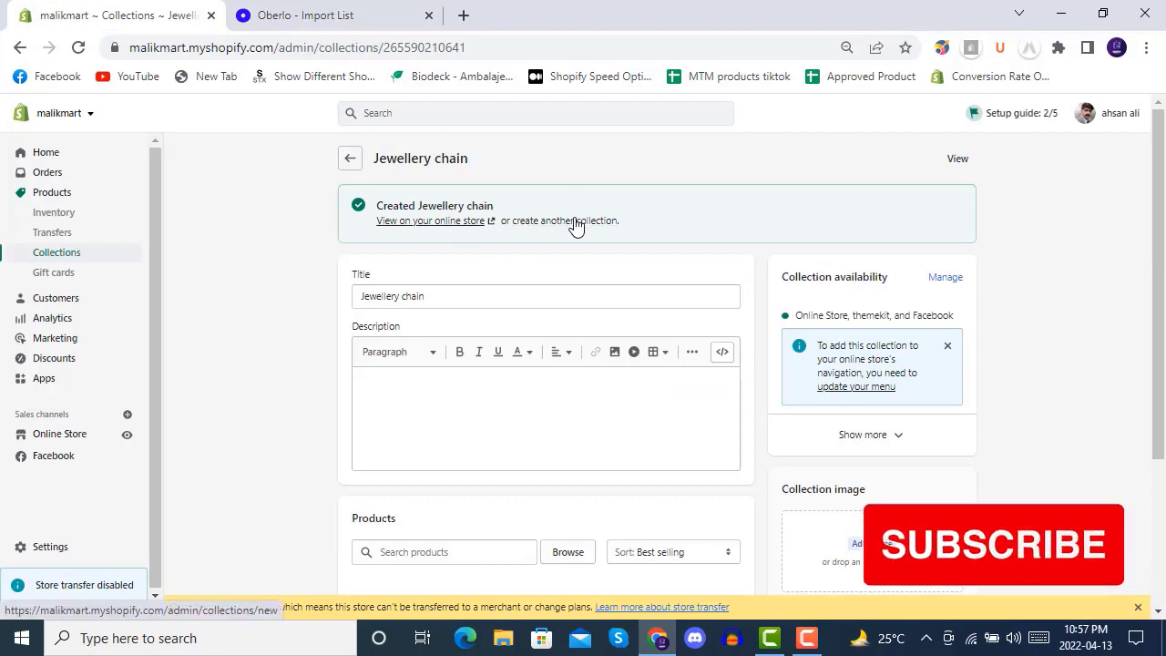
- Create and save a fourth manual collection titled "Jewellery Organizer"
{"action": "left_click", "coordinate": [572, 221]}
{"action": "left_click", "coordinate": [542, 226]}
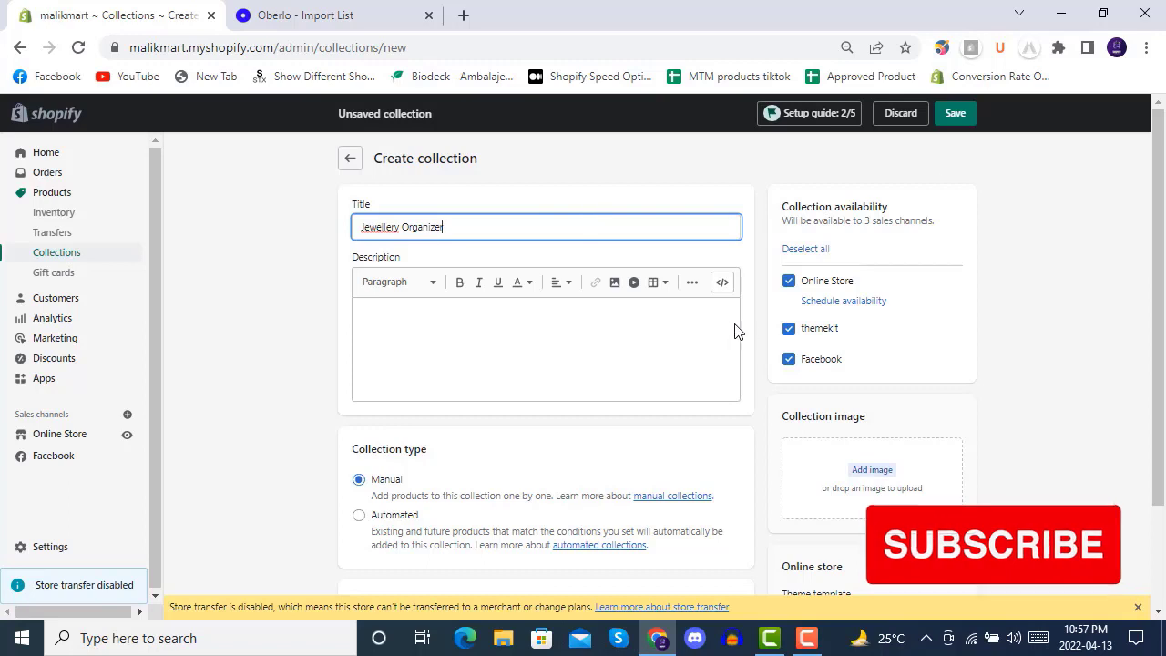
{"action": "left_click", "coordinate": [947, 113]}
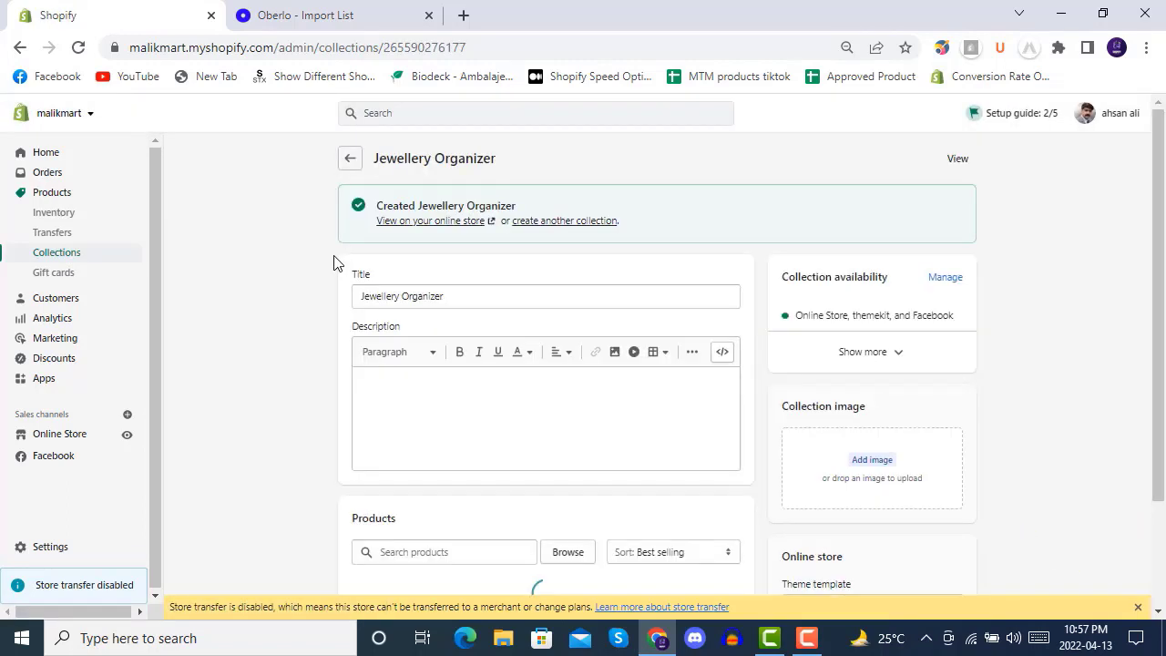
- Check the store's collections and products pages, and switch to Oberlo to reopen its import list
{"action": "left_click", "coordinate": [68, 252]}
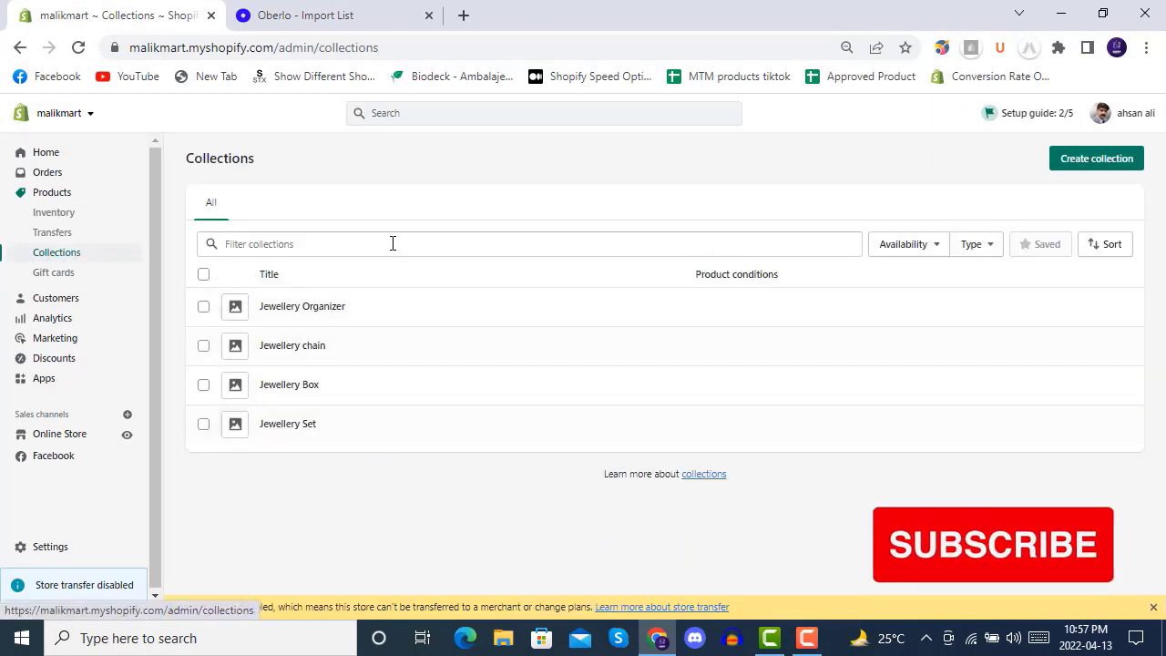
{"action": "left_click", "coordinate": [60, 193]}
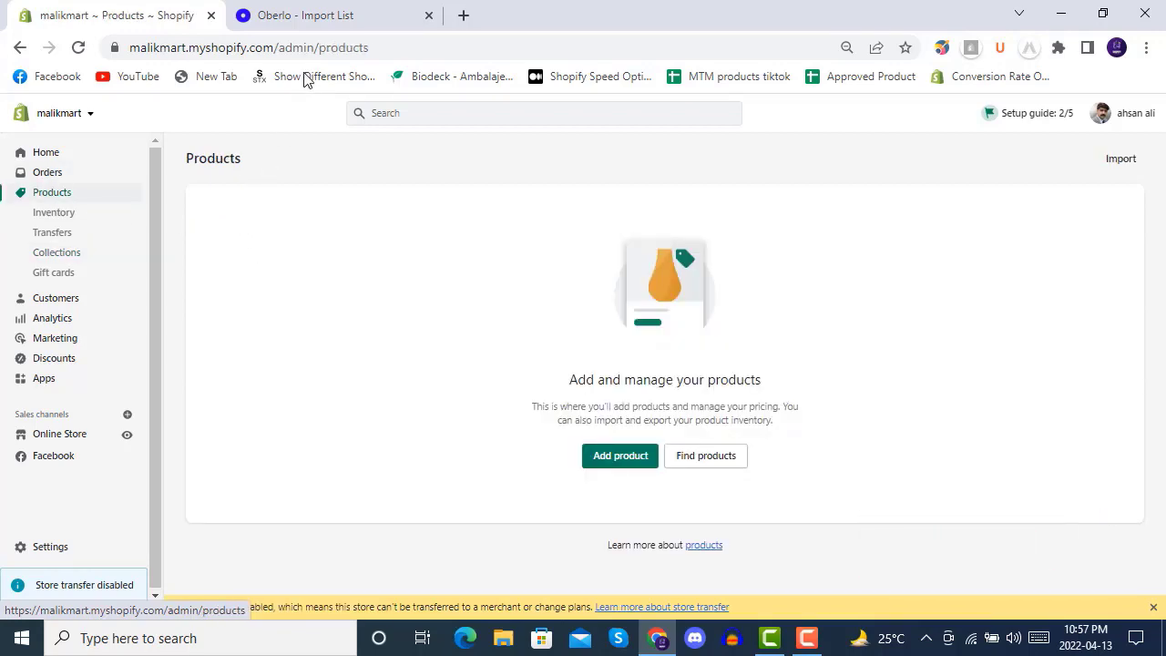
{"action": "left_click", "coordinate": [305, 15]}
{"action": "left_click", "coordinate": [93, 218]}
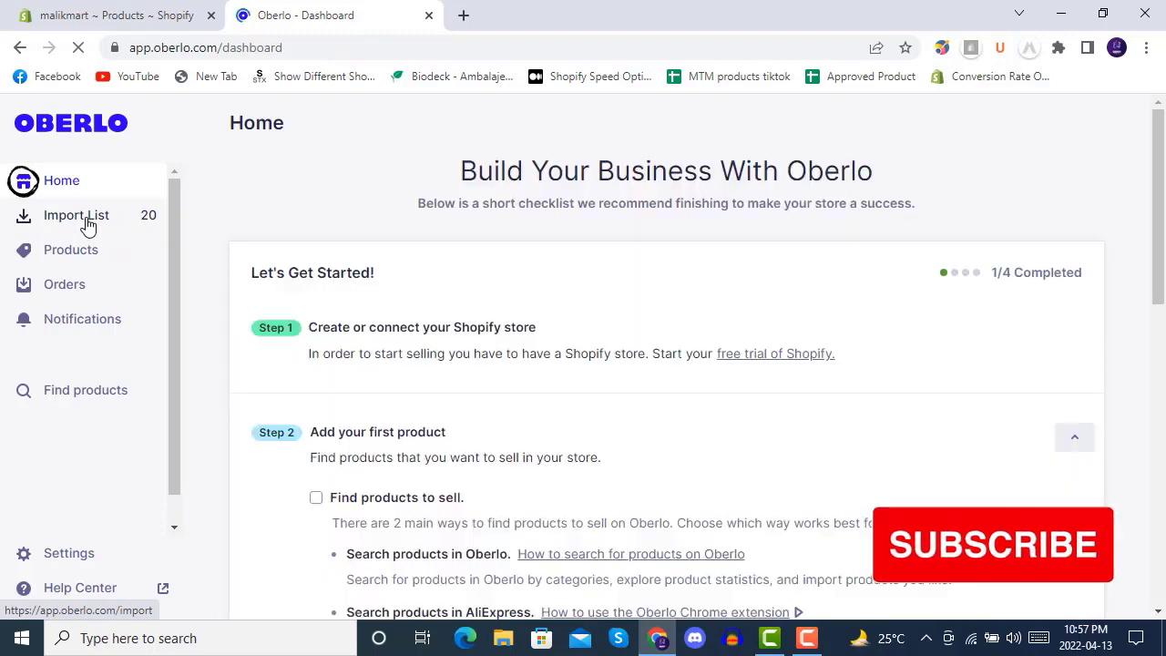
{"action": "left_click", "coordinate": [87, 224]}
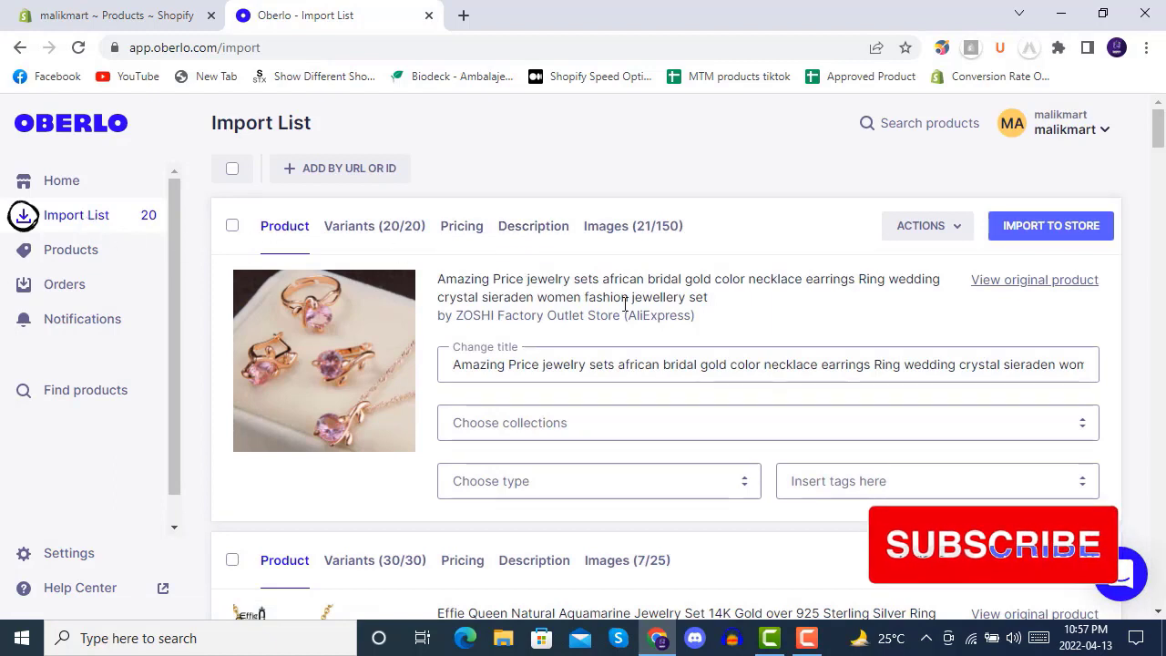
- Shorten the first product's title to "Amazing Price jewelry sets" and assign it to the Jewellery Set collection
{"action": "scroll", "coordinate": [625, 302], "scroll_direction": "down", "scroll_amount": 1}
{"action": "scroll", "coordinate": [625, 307], "scroll_direction": "up", "scroll_amount": 1}
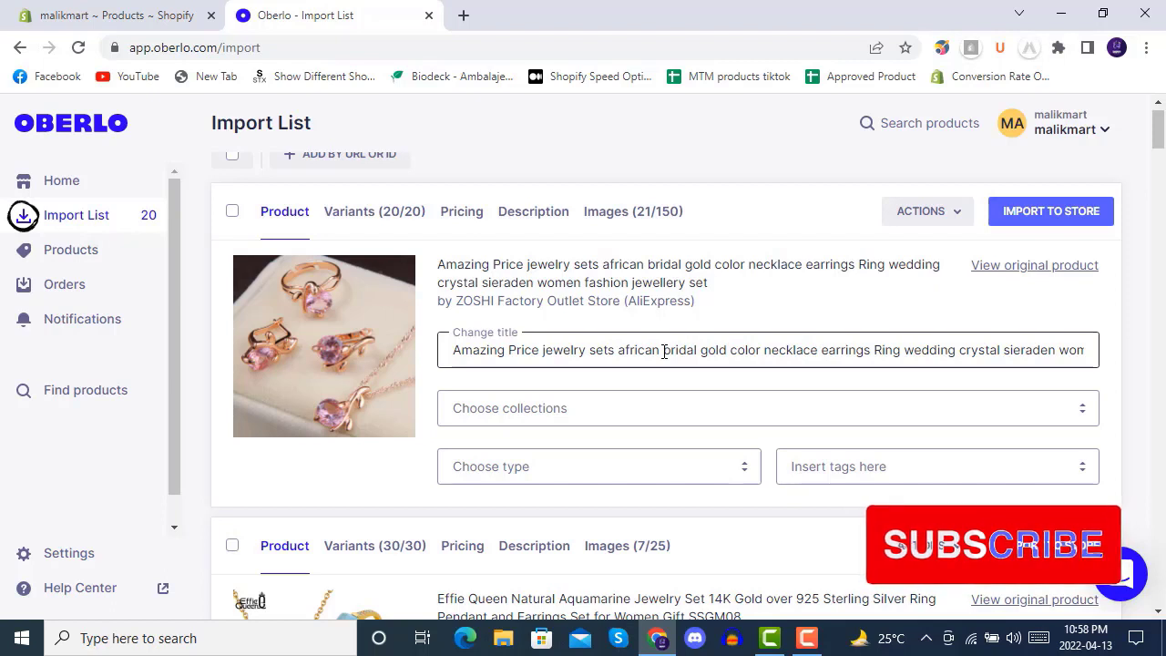
{"action": "left_click_drag", "start_coordinate": [620, 350], "coordinate": [1093, 350]}
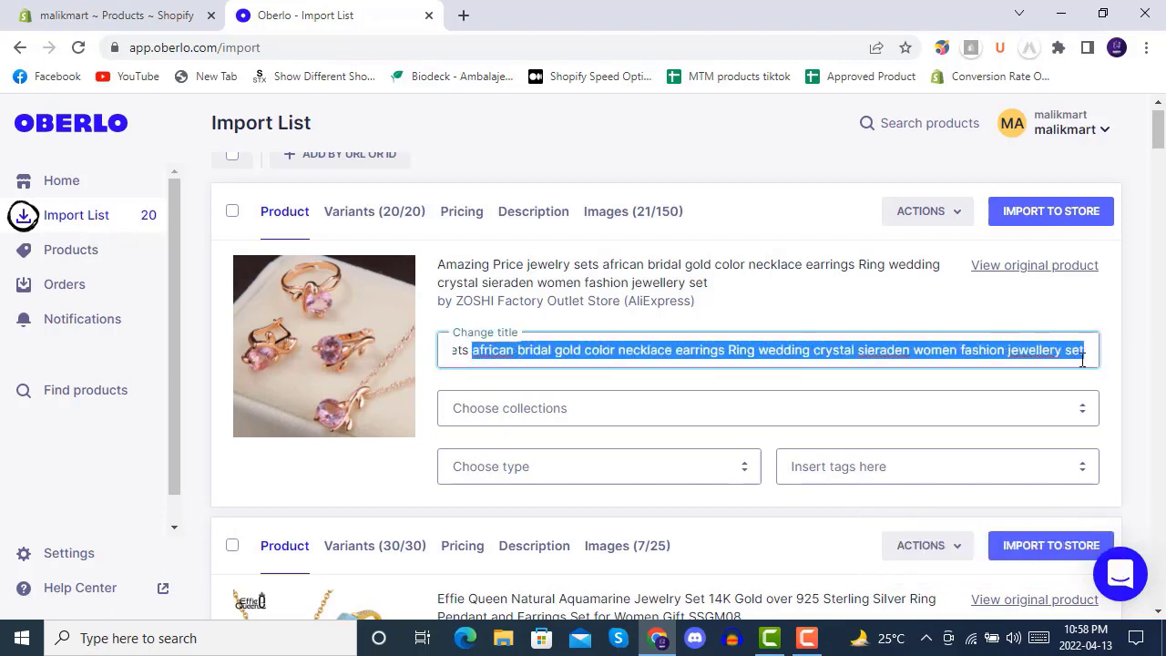
{"action": "key", "text": "BackSpace"}
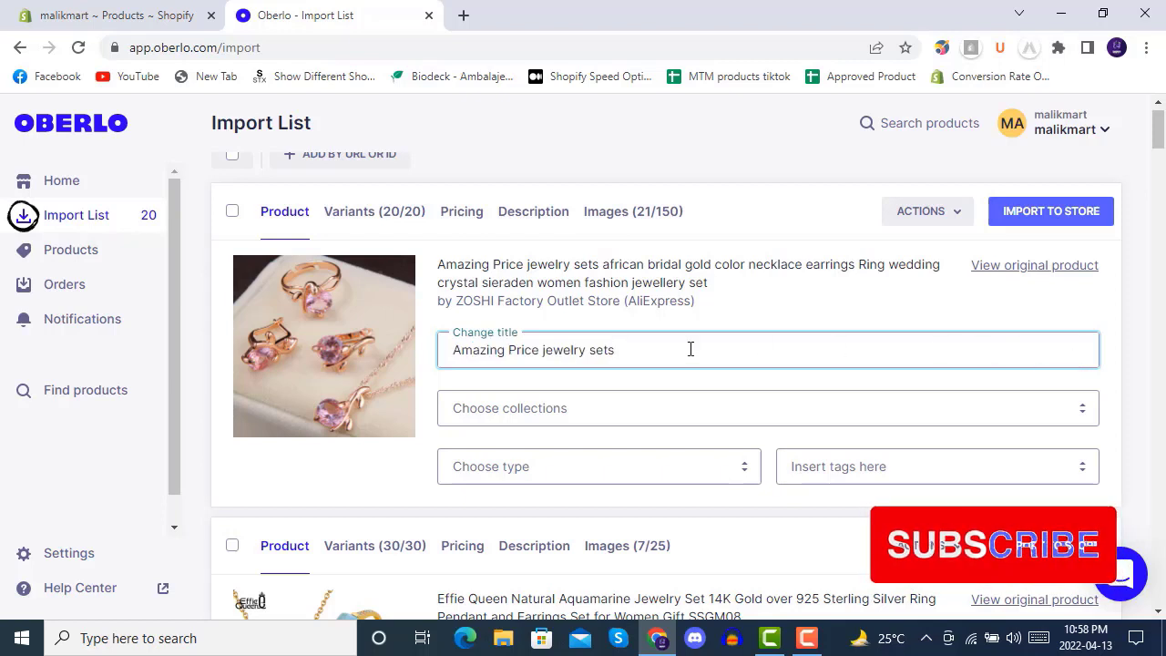
{"action": "left_click", "coordinate": [647, 405]}
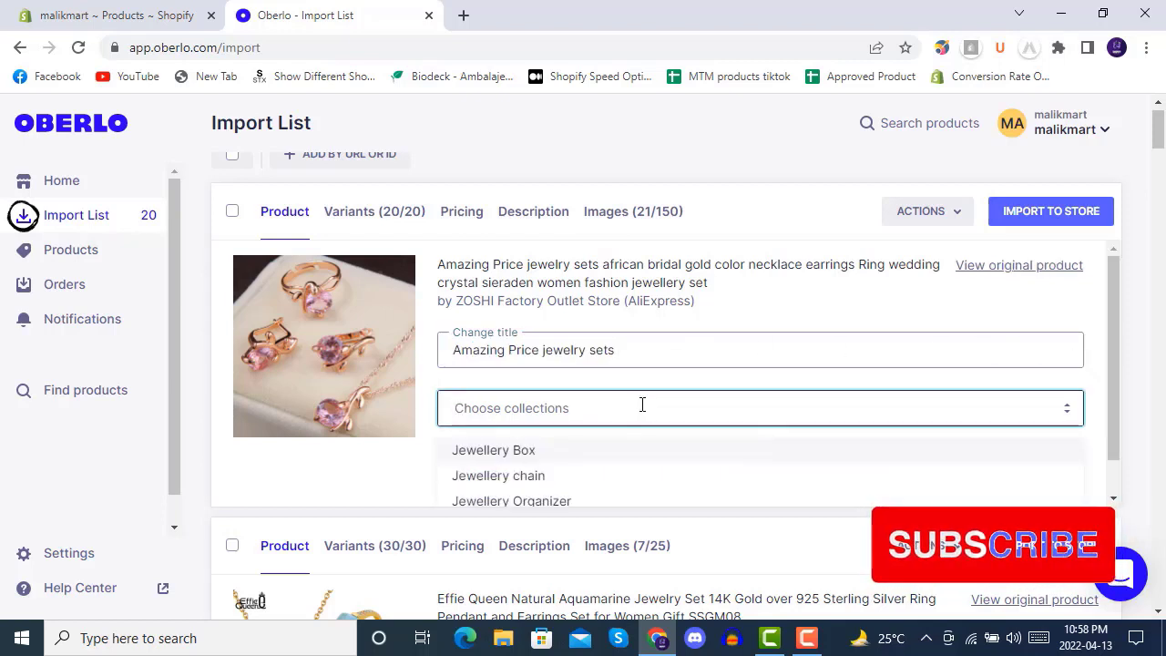
{"action": "scroll", "coordinate": [638, 409], "scroll_direction": "down", "scroll_amount": 1}
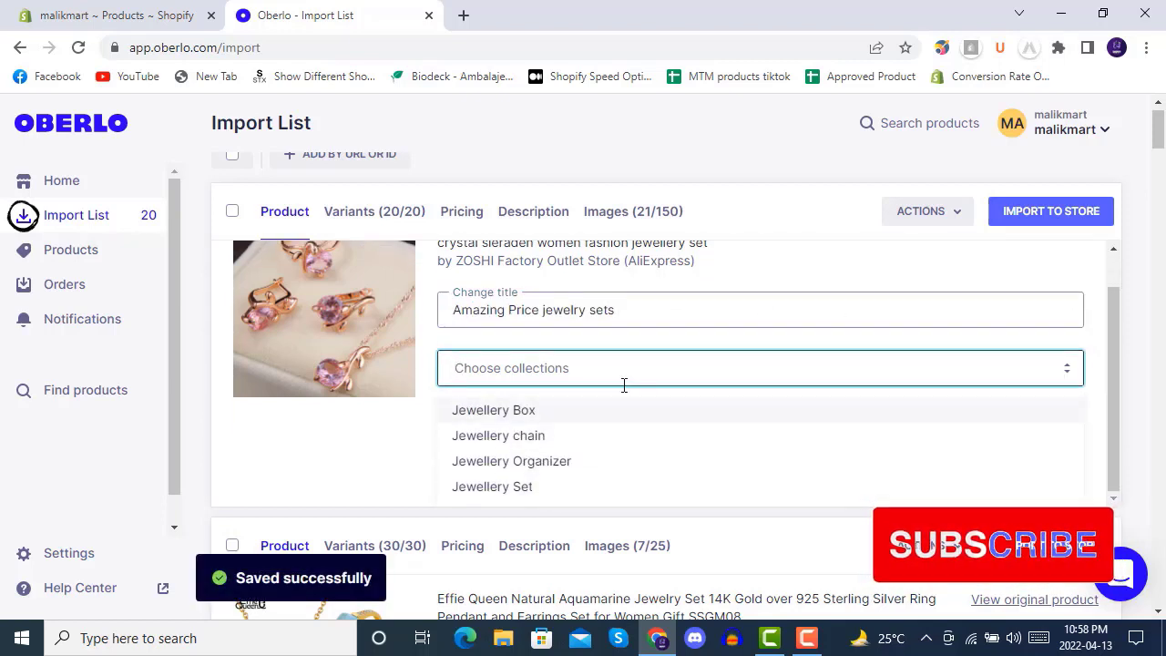
{"action": "left_click", "coordinate": [492, 486]}
{"action": "scroll", "coordinate": [632, 363], "scroll_direction": "down", "scroll_amount": 1}
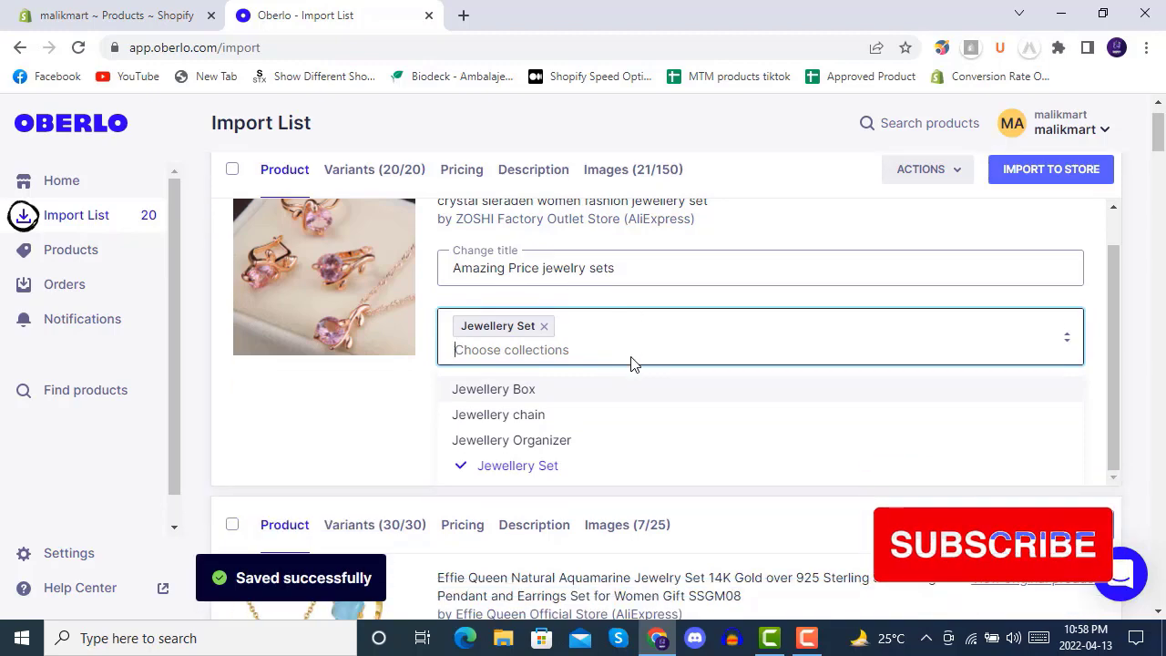
{"action": "scroll", "coordinate": [632, 367], "scroll_direction": "up", "scroll_amount": 2}
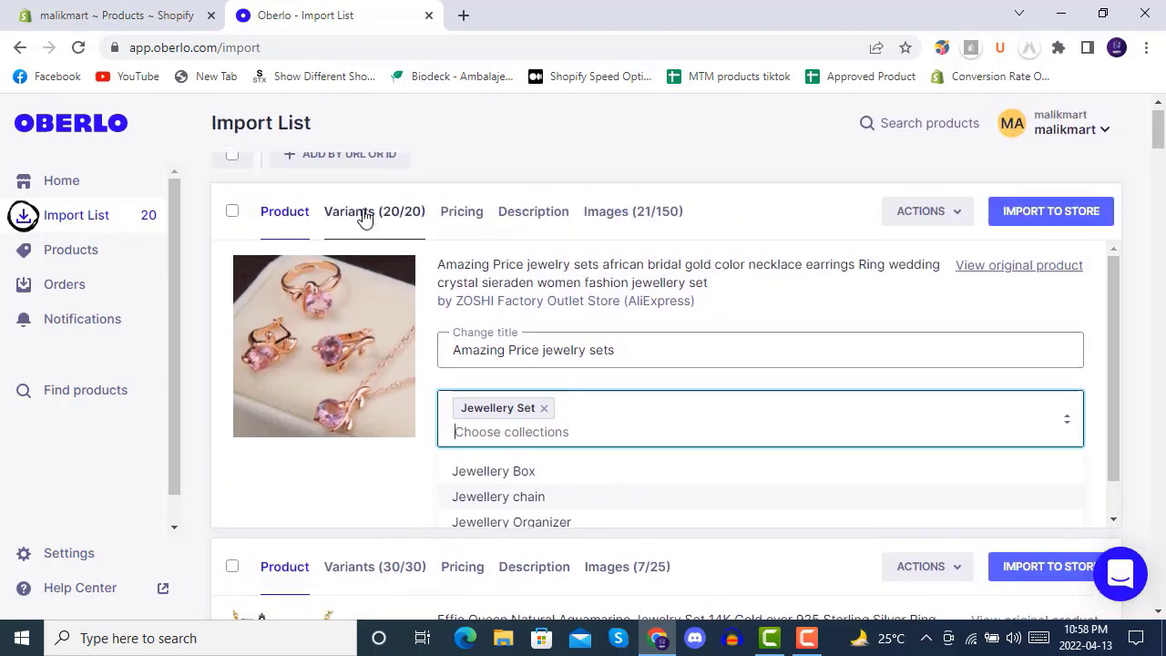
- Review the first product's variants and its cost, shipping, price and profit figures
{"action": "left_click", "coordinate": [364, 213]}
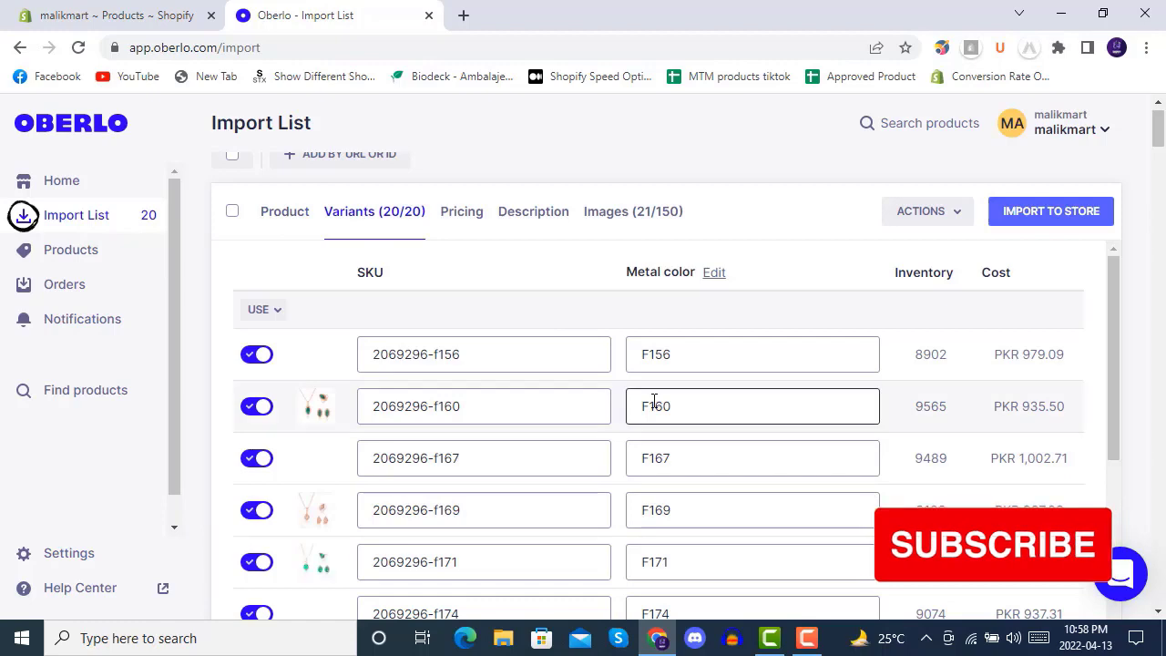
{"action": "scroll", "coordinate": [654, 401], "scroll_direction": "down", "scroll_amount": 8}
{"action": "scroll", "coordinate": [654, 401], "scroll_direction": "up", "scroll_amount": 8}
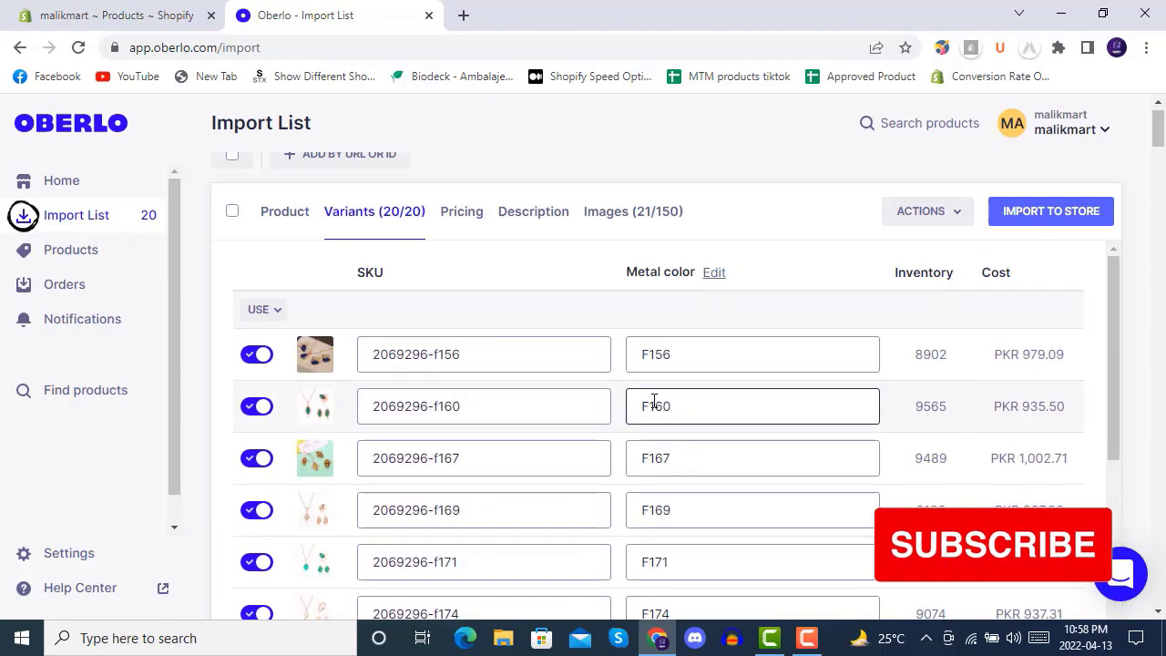
{"action": "left_click", "coordinate": [465, 218]}
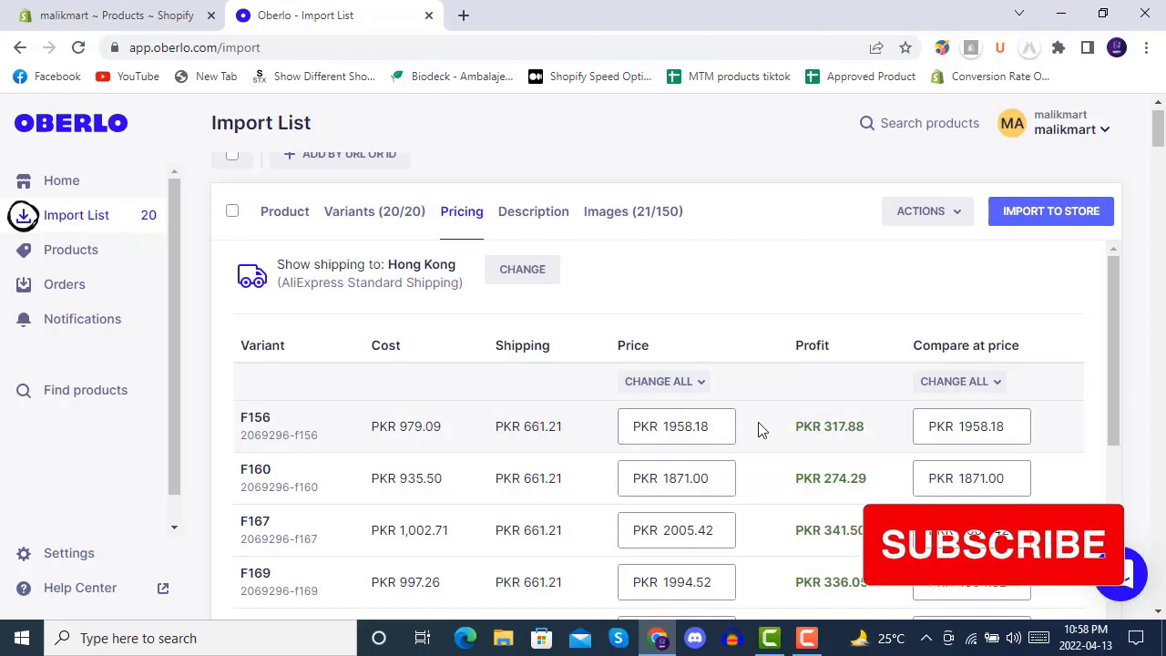
{"action": "scroll", "coordinate": [512, 260], "scroll_direction": "up", "scroll_amount": 1}
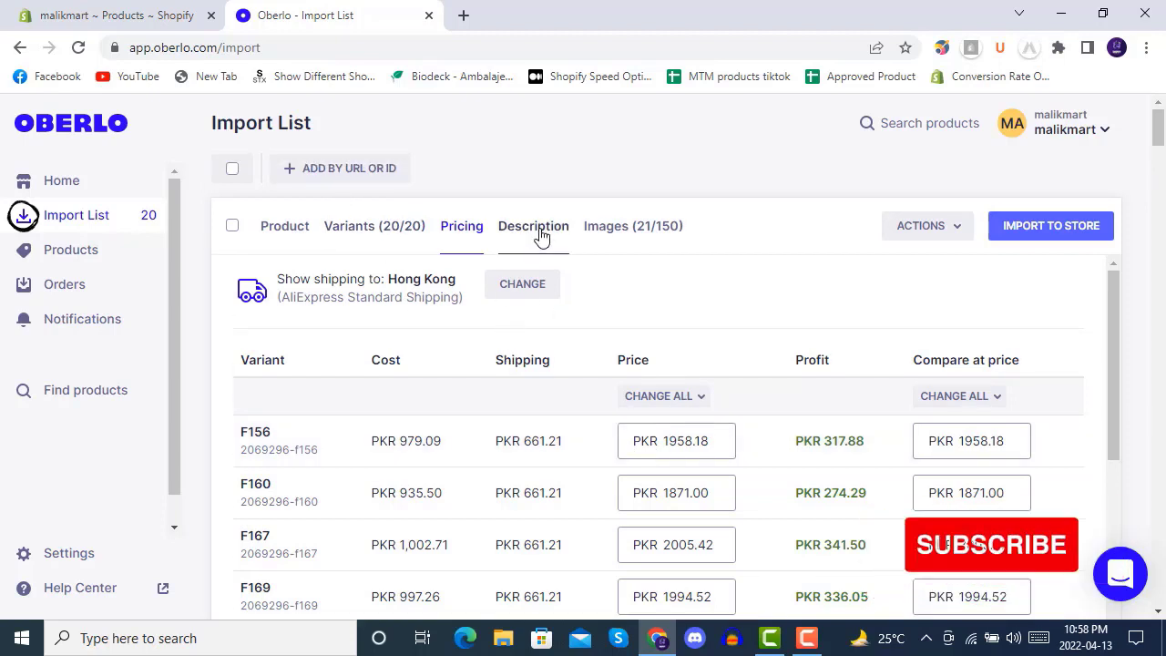
- Review the first product's description and images, and return to its product details
{"action": "left_click", "coordinate": [539, 233]}
{"action": "scroll", "coordinate": [615, 469], "scroll_direction": "down", "scroll_amount": 3}
{"action": "scroll", "coordinate": [629, 434], "scroll_direction": "up", "scroll_amount": 3}
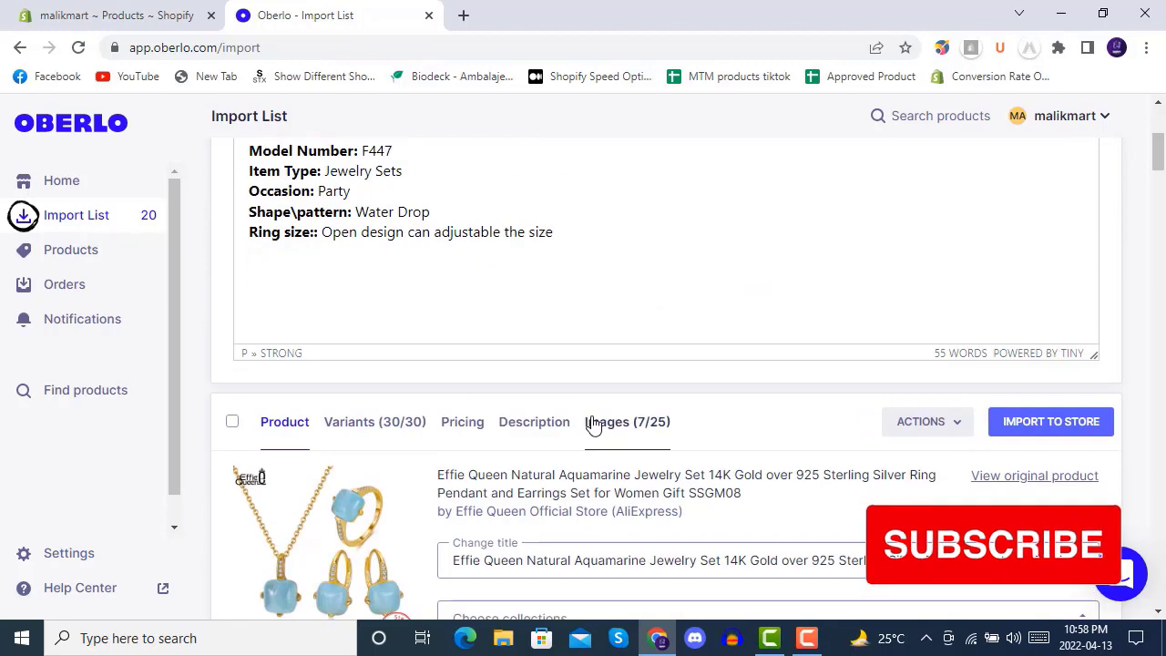
{"action": "scroll", "coordinate": [593, 421], "scroll_direction": "up", "scroll_amount": 1}
{"action": "scroll", "coordinate": [579, 429], "scroll_direction": "down", "scroll_amount": 3}
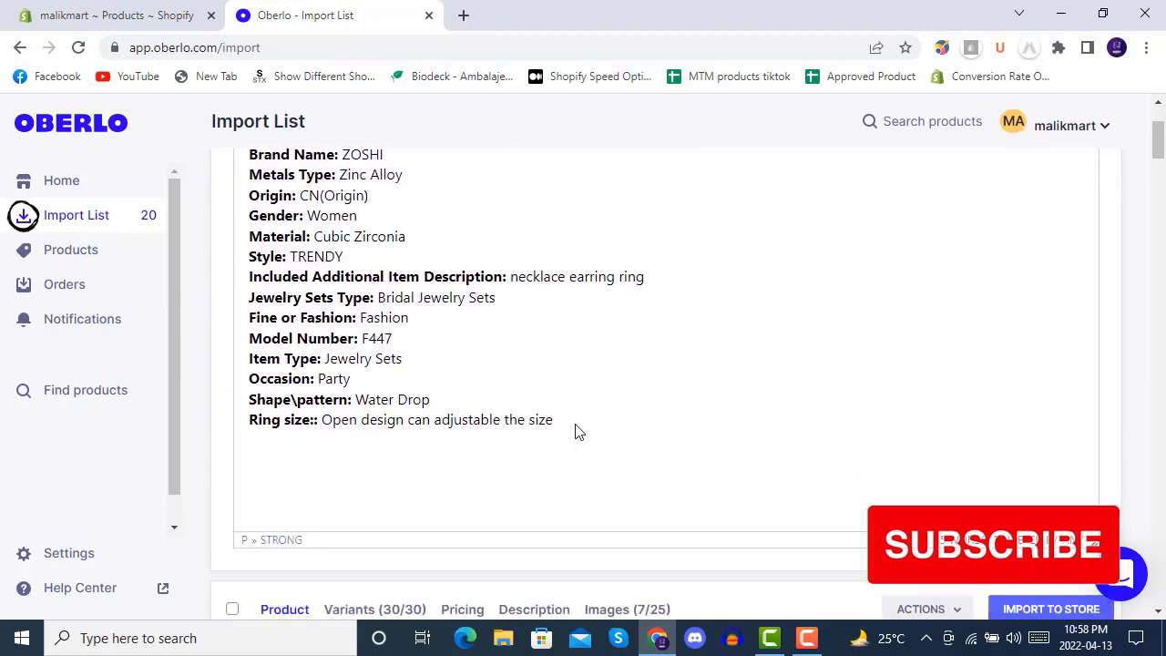
{"action": "scroll", "coordinate": [608, 445], "scroll_direction": "up", "scroll_amount": 2}
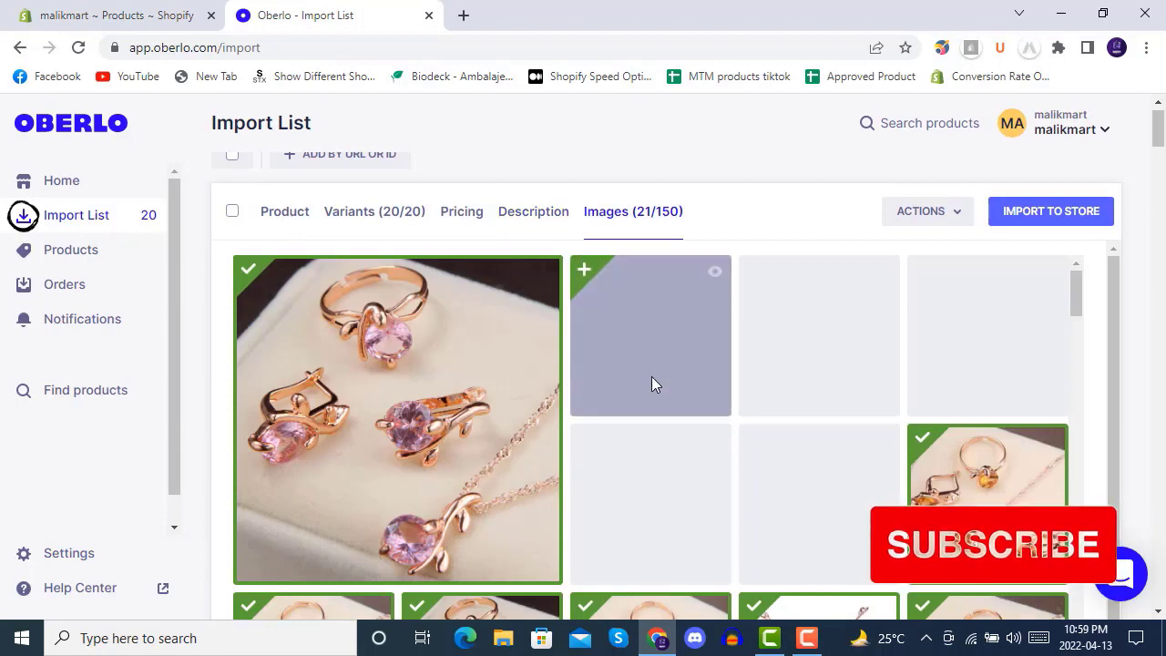
{"action": "scroll", "coordinate": [651, 376], "scroll_direction": "down", "scroll_amount": 3}
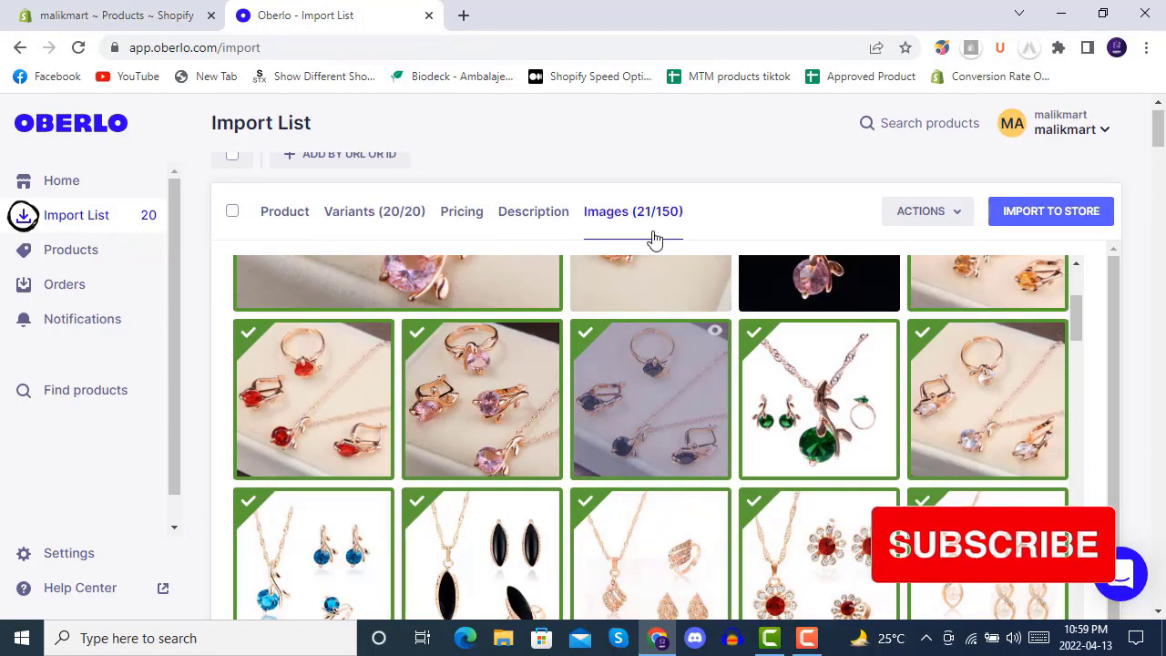
{"action": "scroll", "coordinate": [653, 405], "scroll_direction": "up", "scroll_amount": 3}
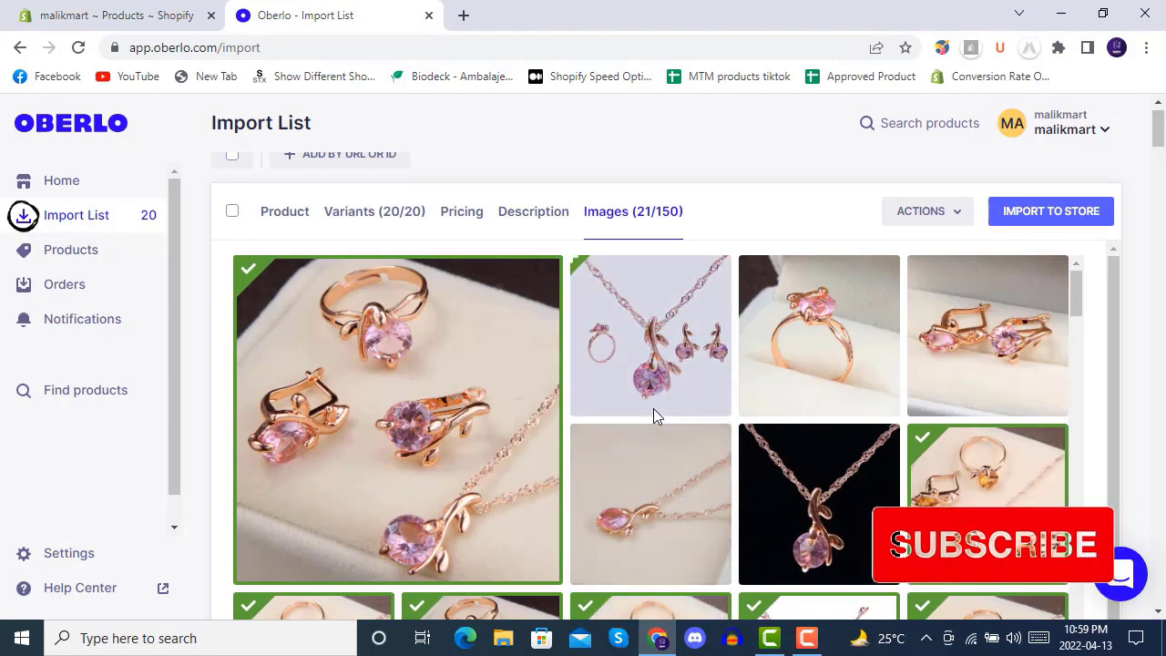
{"action": "left_click", "coordinate": [288, 219]}
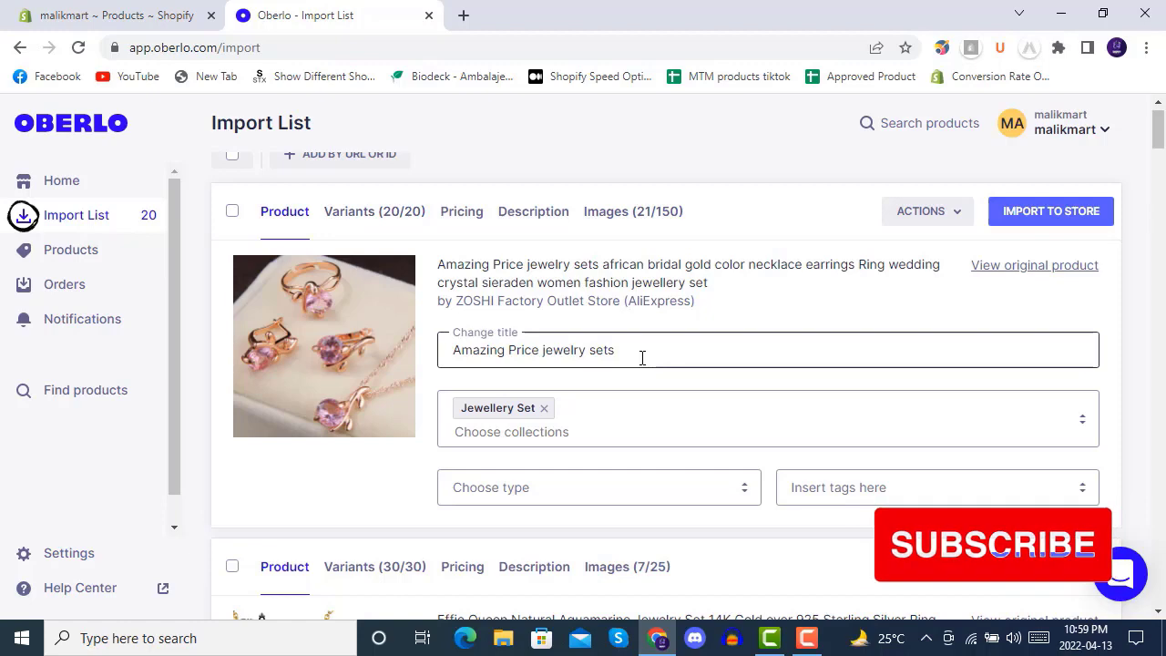
- Shorten the second product's title to "Effie Queen Natural Aquamarine Jewelry Set" and assign it to the Jewellery Set collection
{"action": "scroll", "coordinate": [642, 358], "scroll_direction": "down", "scroll_amount": 3}
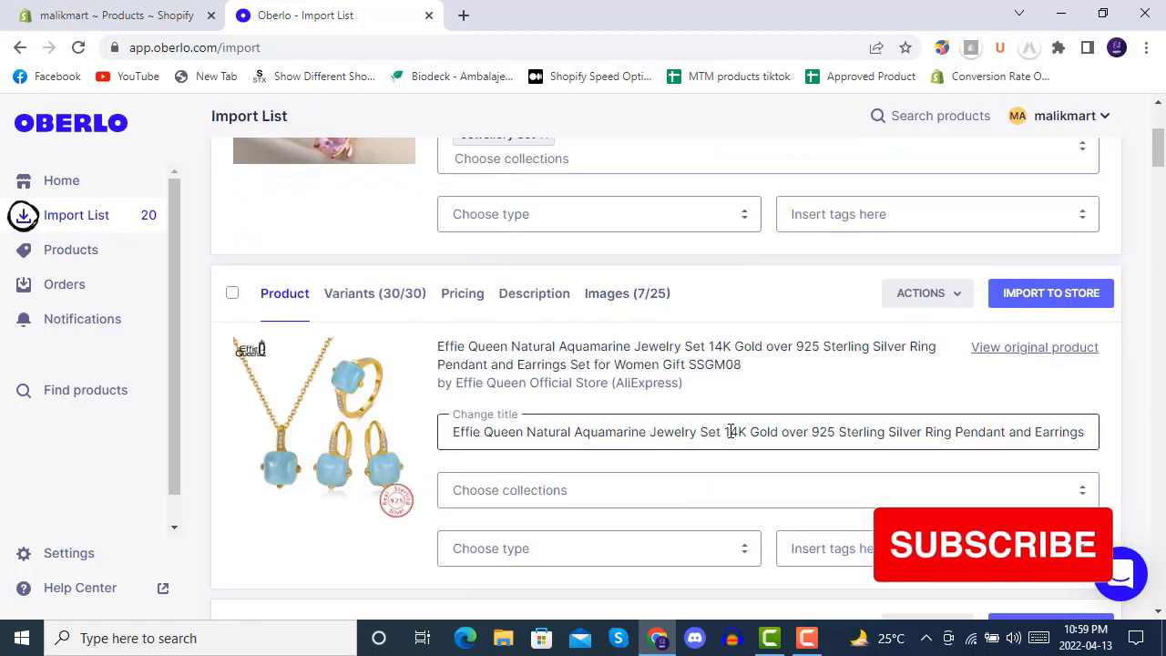
{"action": "left_click_drag", "start_coordinate": [726, 432], "coordinate": [1106, 429]}
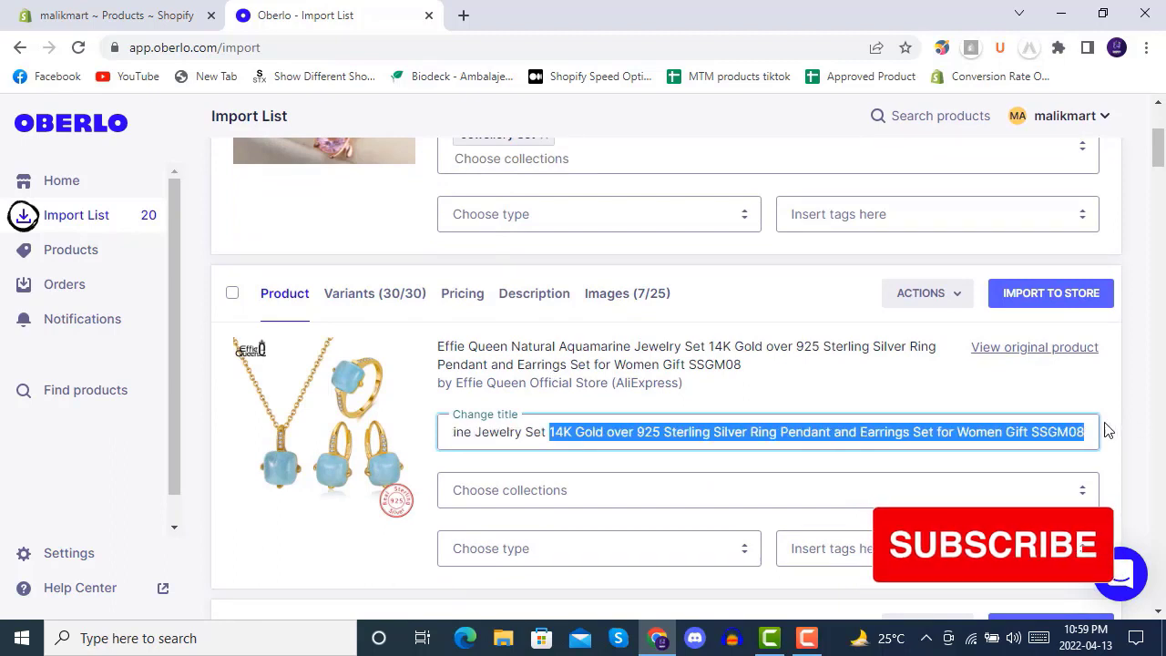
{"action": "key", "text": "BackSpace"}
{"action": "left_click", "coordinate": [597, 492]}
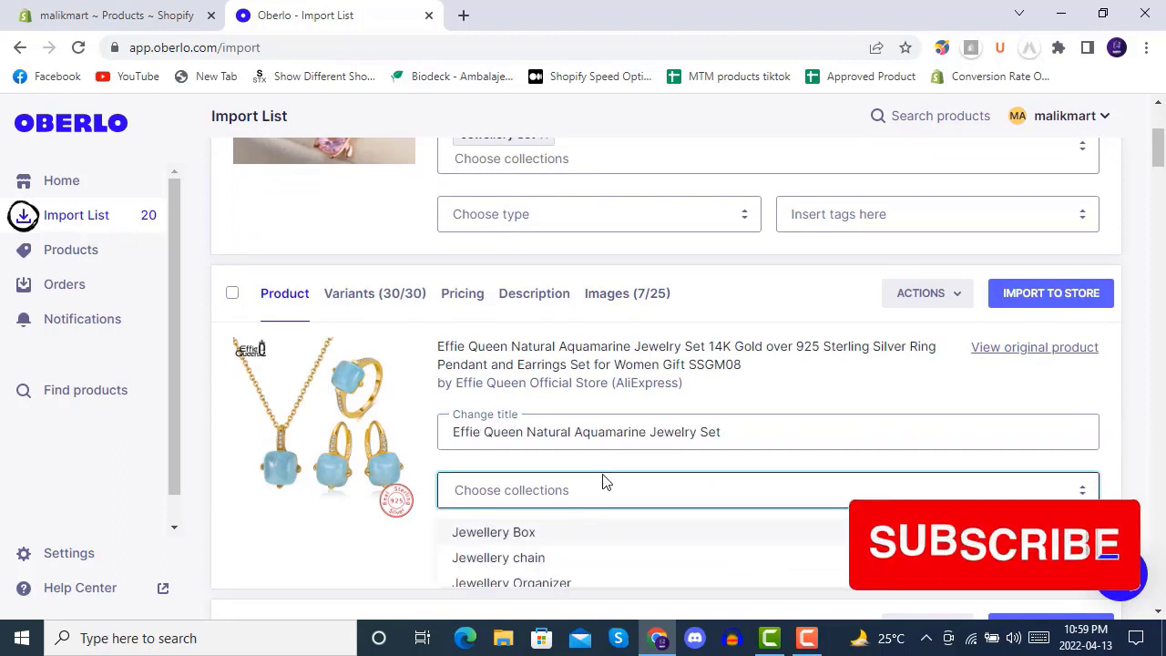
{"action": "scroll", "coordinate": [605, 476], "scroll_direction": "down", "scroll_amount": 2}
{"action": "scroll", "coordinate": [604, 361], "scroll_direction": "down", "scroll_amount": 1}
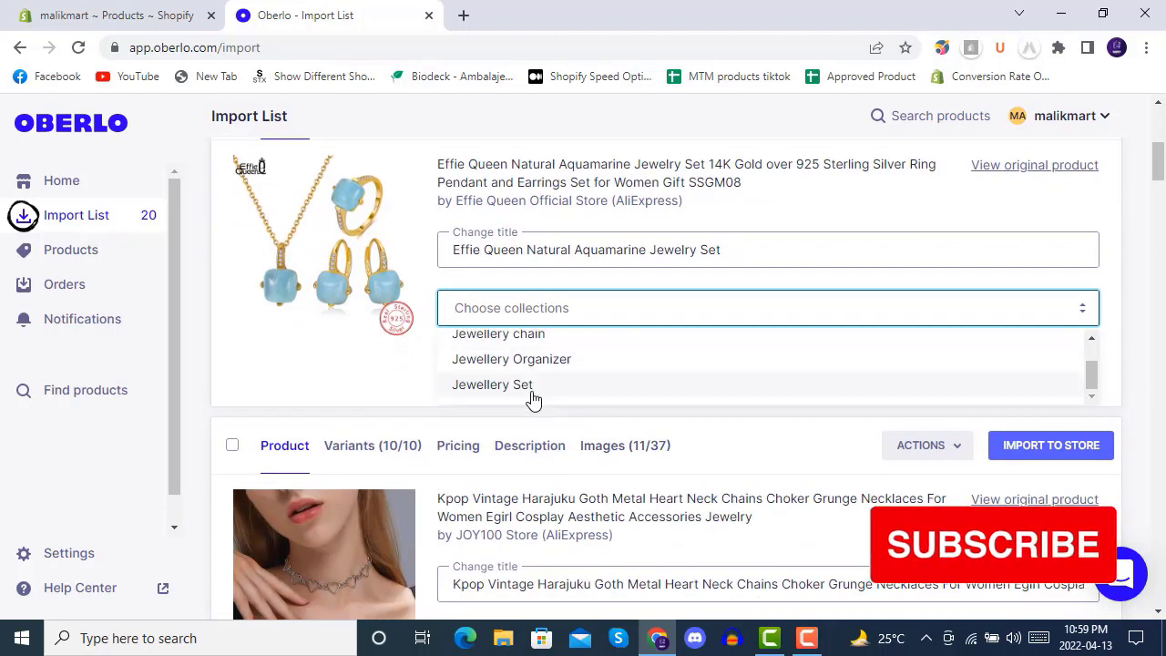
{"action": "left_click", "coordinate": [584, 383]}
{"action": "scroll", "coordinate": [665, 351], "scroll_direction": "up", "scroll_amount": 4}
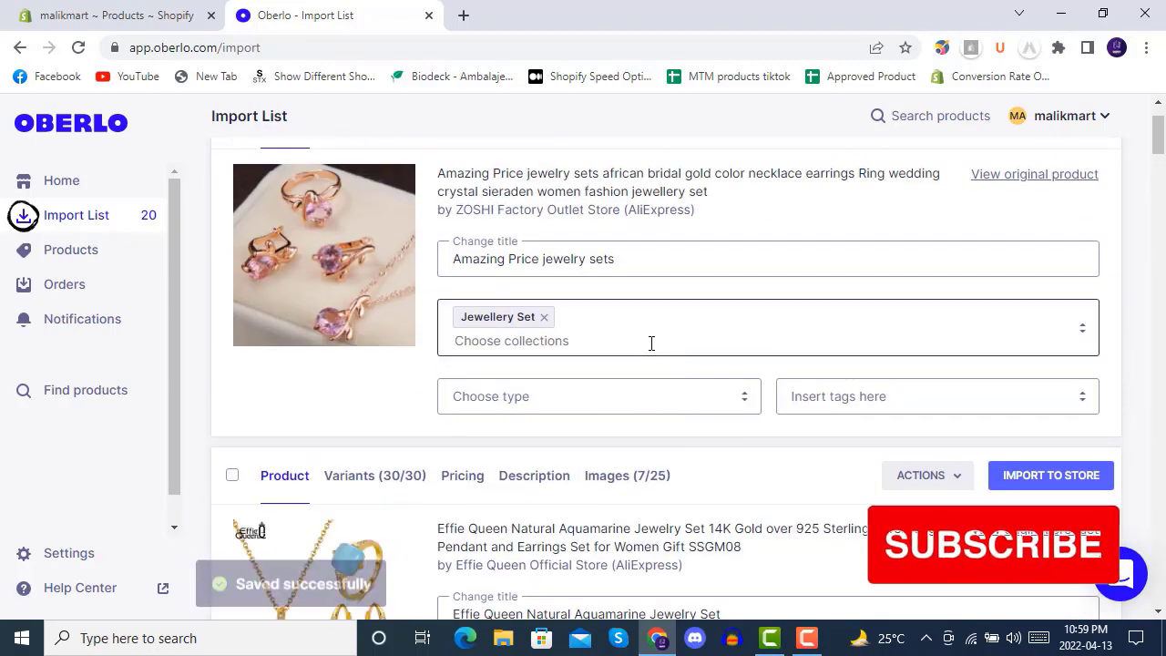
- Shorten the third product's title to "Kpop Vintage Harajuku Goth Metal Heart Neck Chains" and assign it to the Jewellery chain collection
{"action": "scroll", "coordinate": [661, 352], "scroll_direction": "down", "scroll_amount": 7}
{"action": "scroll", "coordinate": [652, 351], "scroll_direction": "down", "scroll_amount": 1}
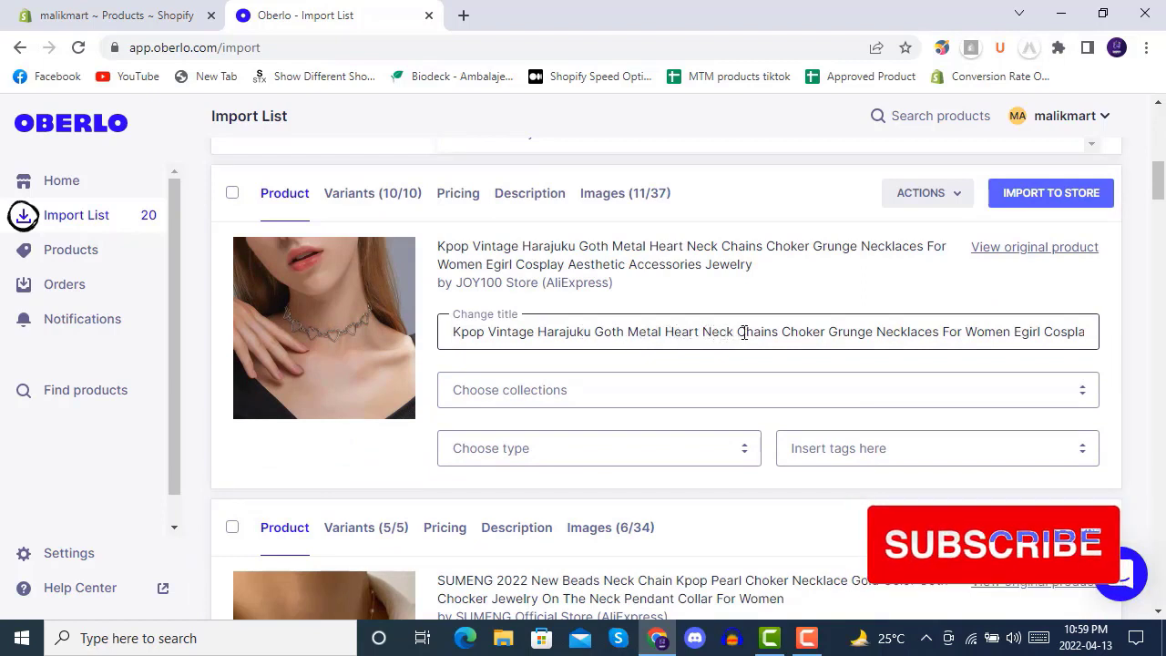
{"action": "double_click", "coordinate": [784, 331]}
{"action": "key", "text": "shift+End"}
{"action": "key", "text": "BackSpace"}
{"action": "left_click", "coordinate": [610, 392]}
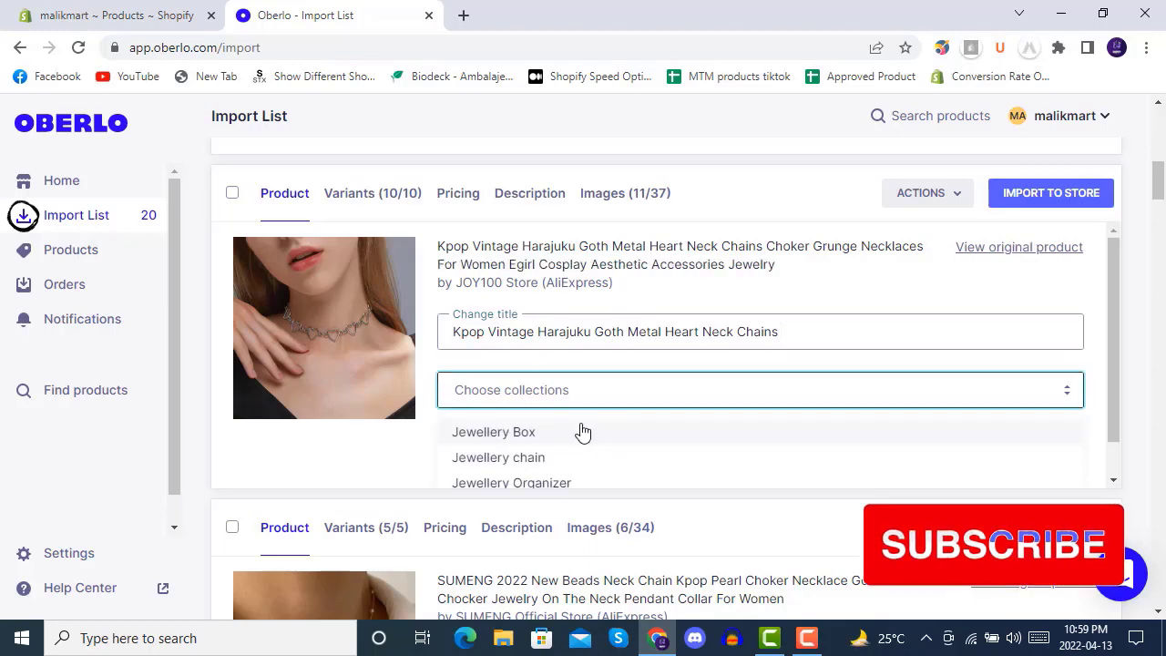
{"action": "left_click", "coordinate": [583, 457]}
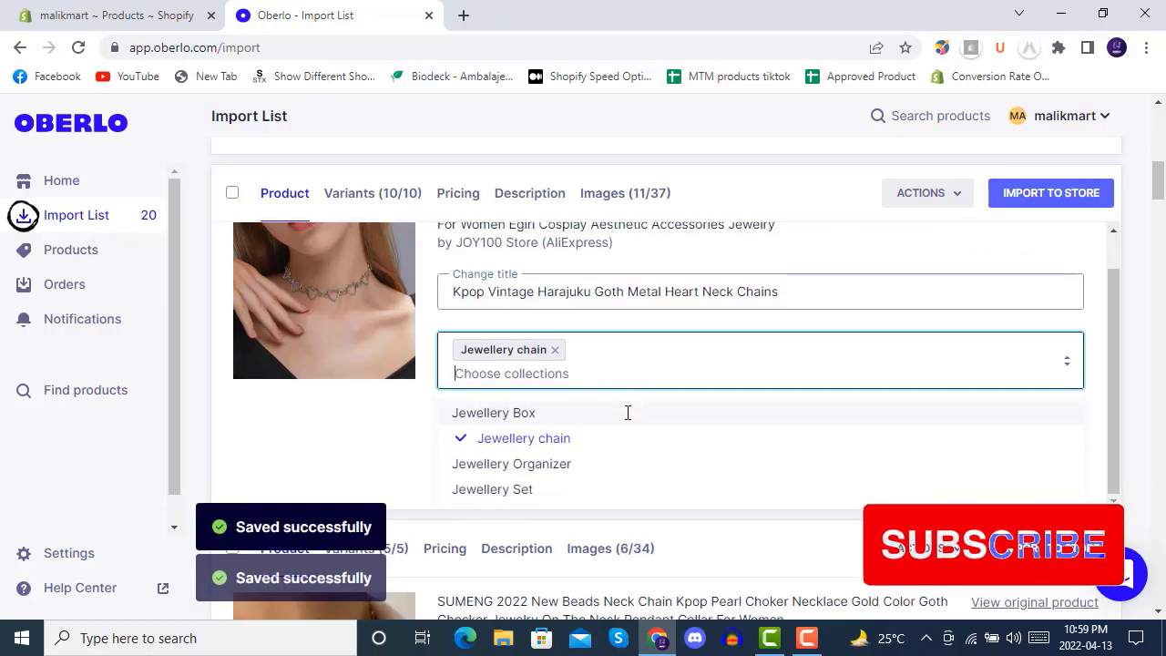
- Shorten the fourth product's title to "SUMENG 2022 New Beads Neck Chain" and assign it to the Jewellery chain collection
{"action": "scroll", "coordinate": [628, 435], "scroll_direction": "down", "scroll_amount": 3}
{"action": "left_click", "coordinate": [692, 414]}
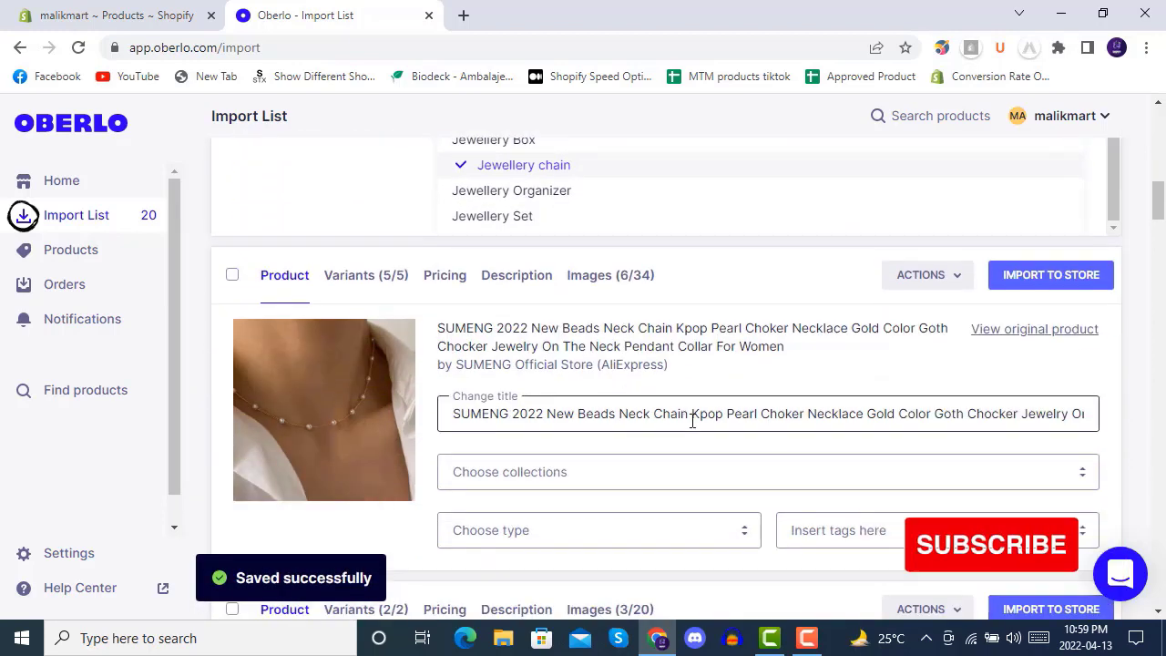
{"action": "left_click_drag", "start_coordinate": [692, 415], "coordinate": [1093, 410]}
{"action": "key", "text": "BackSpace"}
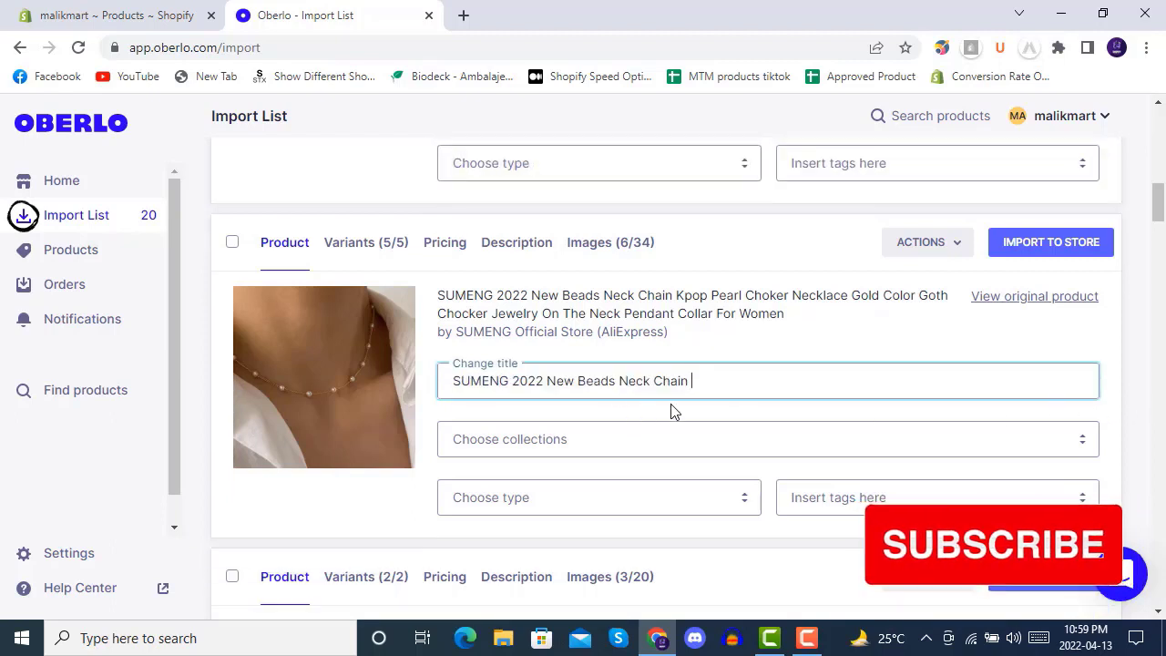
{"action": "scroll", "coordinate": [680, 407], "scroll_direction": "down", "scroll_amount": 2}
{"action": "left_click", "coordinate": [623, 256]}
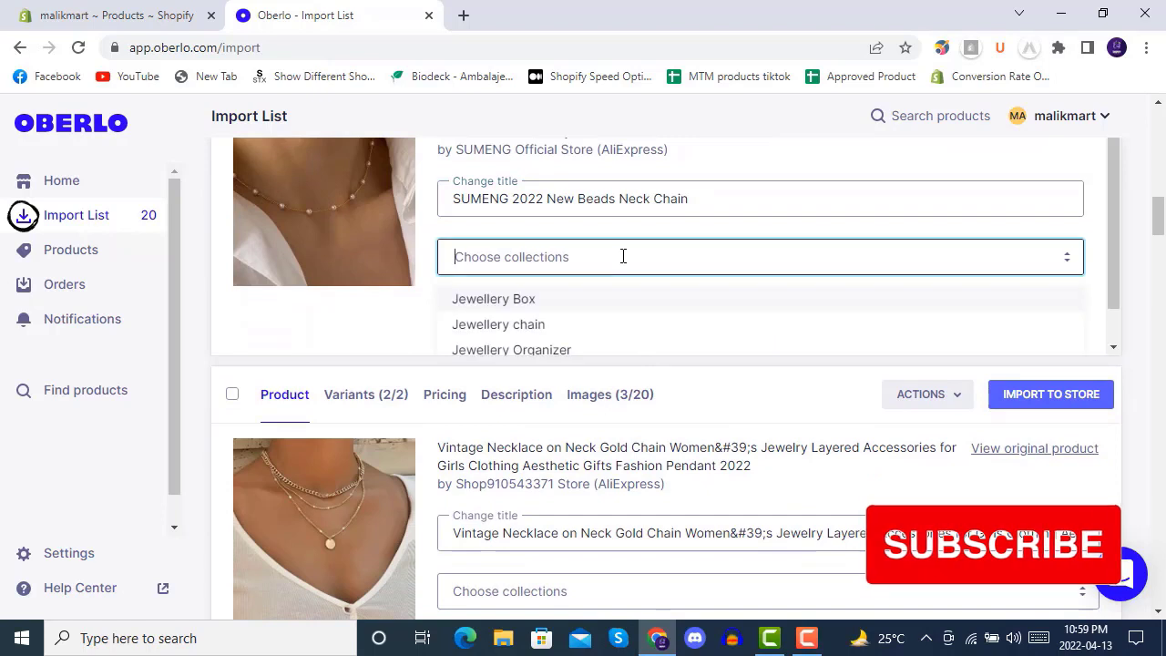
{"action": "left_click", "coordinate": [642, 325]}
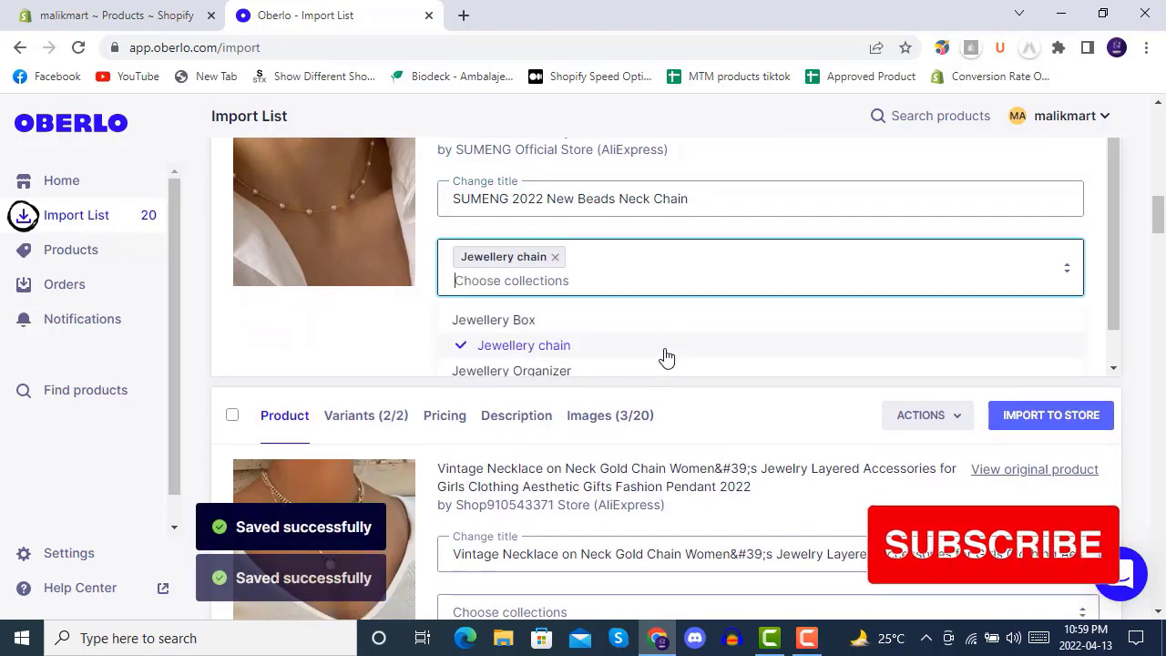
- Shorten the fifth product's title to "Vintage Necklace on Neck Gold Chain" and assign it to the Jewellery chain collection
{"action": "scroll", "coordinate": [666, 357], "scroll_direction": "down", "scroll_amount": 5}
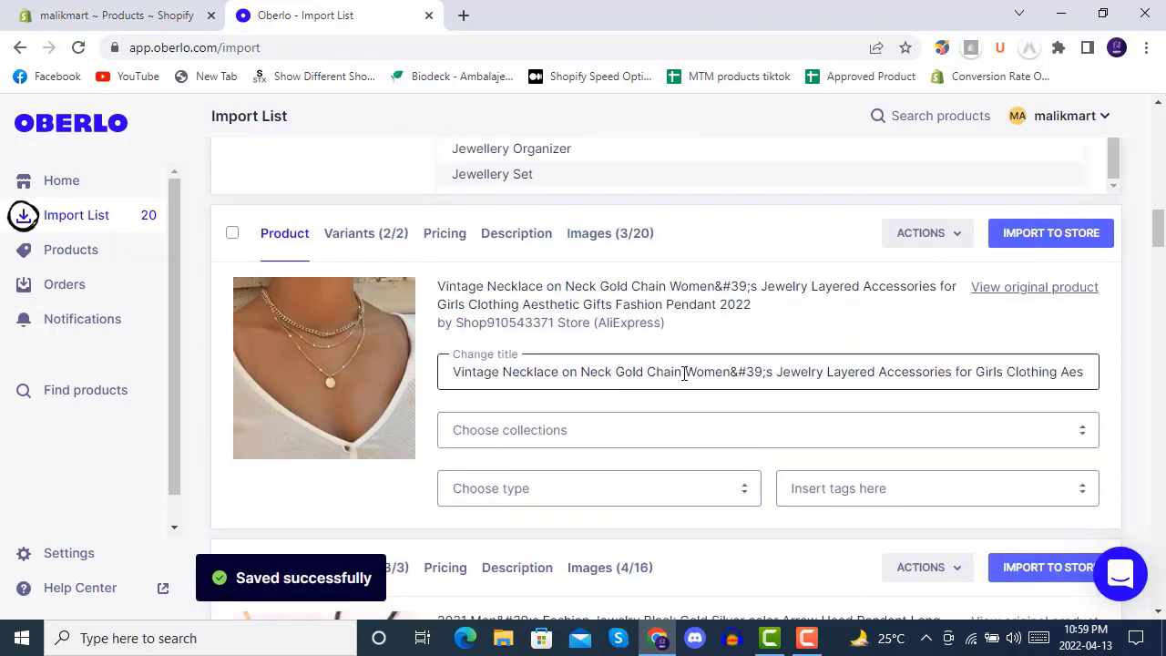
{"action": "left_click_drag", "start_coordinate": [684, 373], "coordinate": [1152, 371]}
{"action": "key", "text": "BackSpace"}
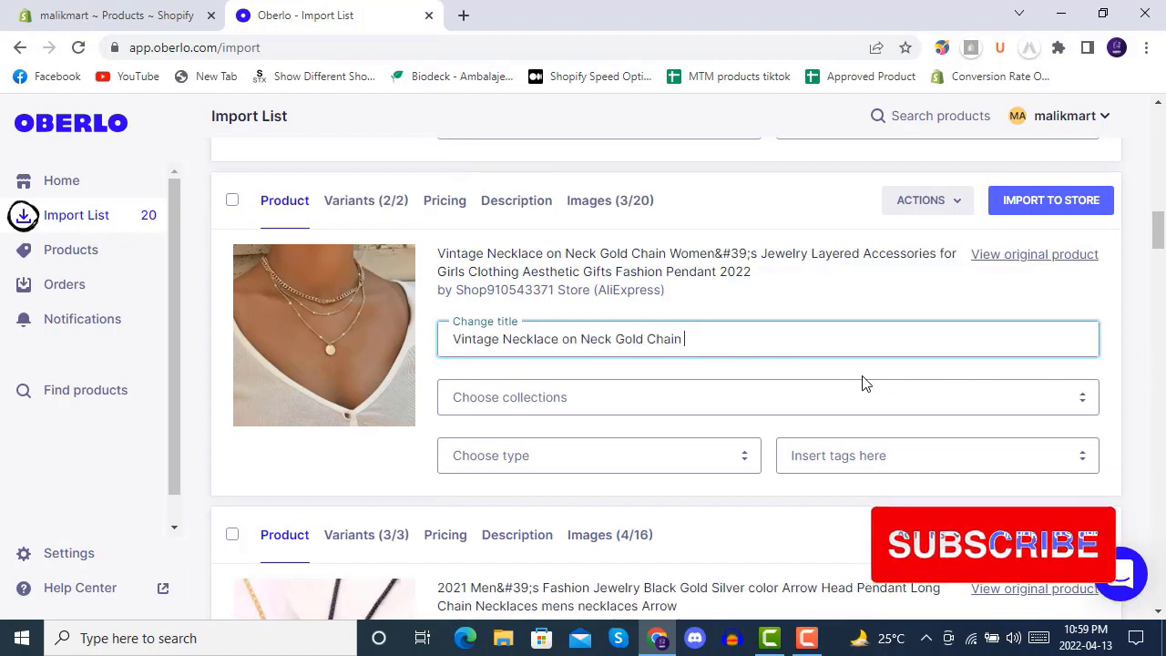
{"action": "left_click", "coordinate": [596, 397]}
{"action": "left_click", "coordinate": [572, 467]}
- Shorten the sixth product's title to "Fashion Jewelry Black Gold Silver color Arrow Head Pendant Long Chain" and assign it to the Jewellery chain collection
{"action": "scroll", "coordinate": [715, 420], "scroll_direction": "down", "scroll_amount": 4}
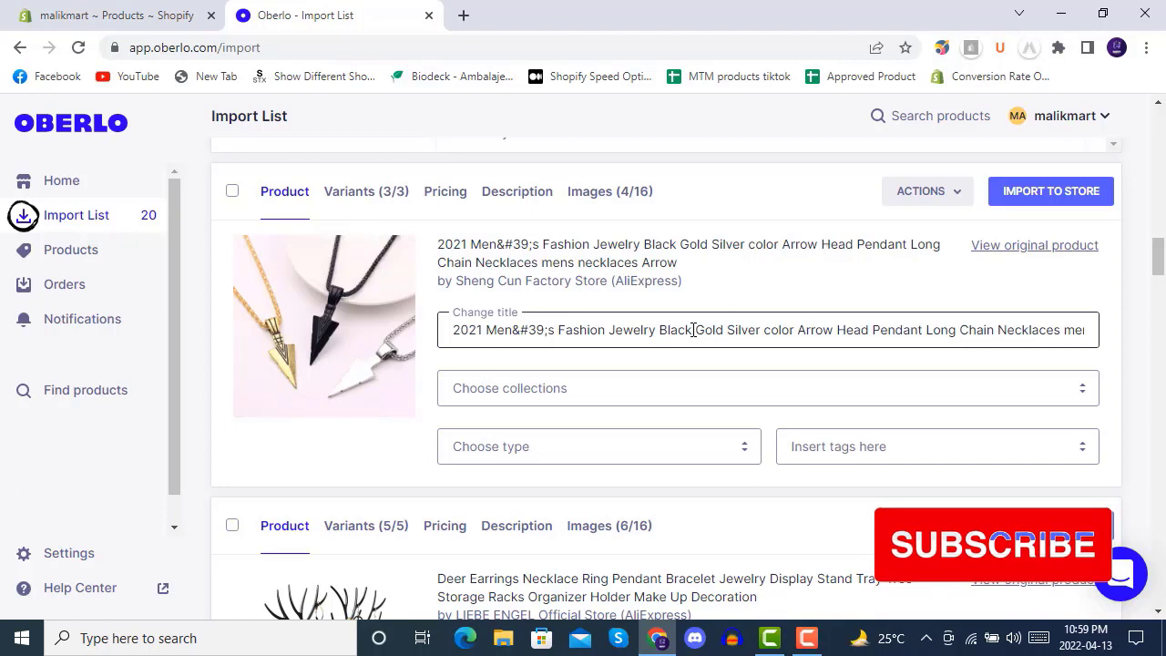
{"action": "left_click_drag", "start_coordinate": [559, 330], "coordinate": [445, 334]}
{"action": "key", "text": "BackSpace"}
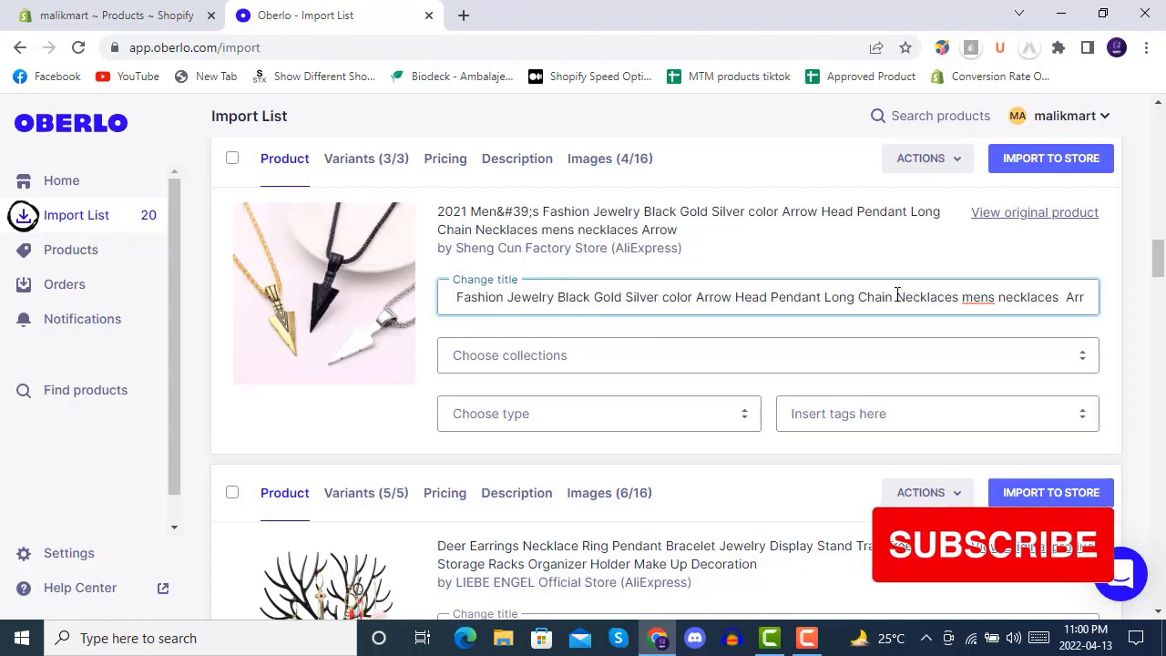
{"action": "left_click_drag", "start_coordinate": [897, 295], "coordinate": [1093, 297]}
{"action": "key", "text": "BackSpace"}
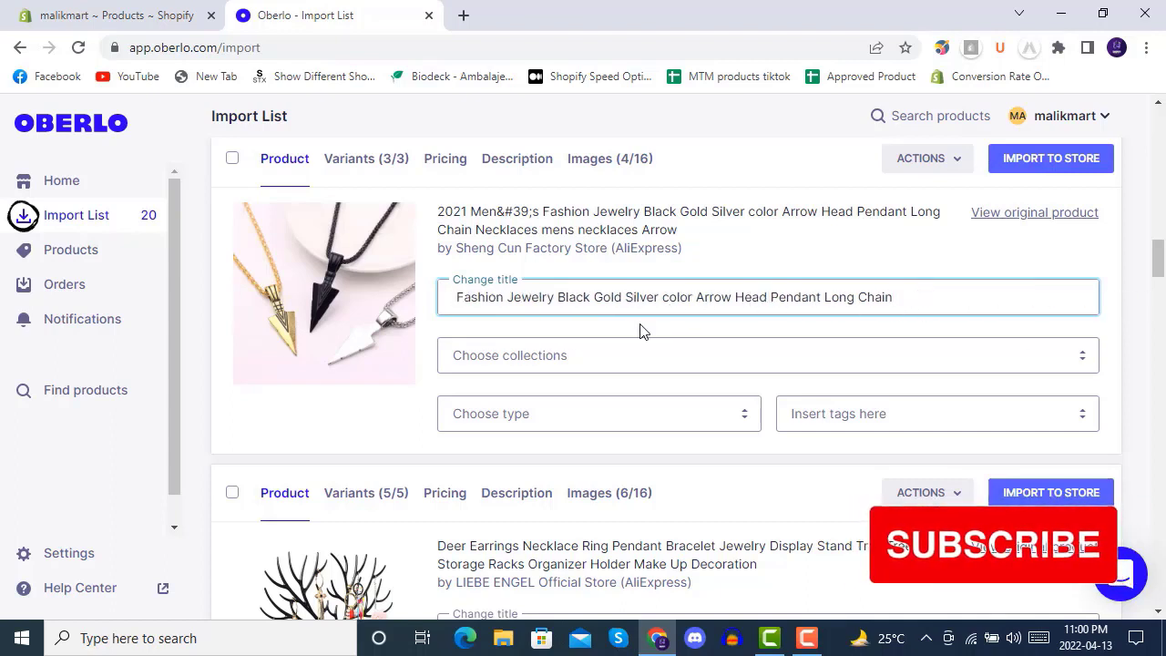
{"action": "left_click", "coordinate": [645, 349]}
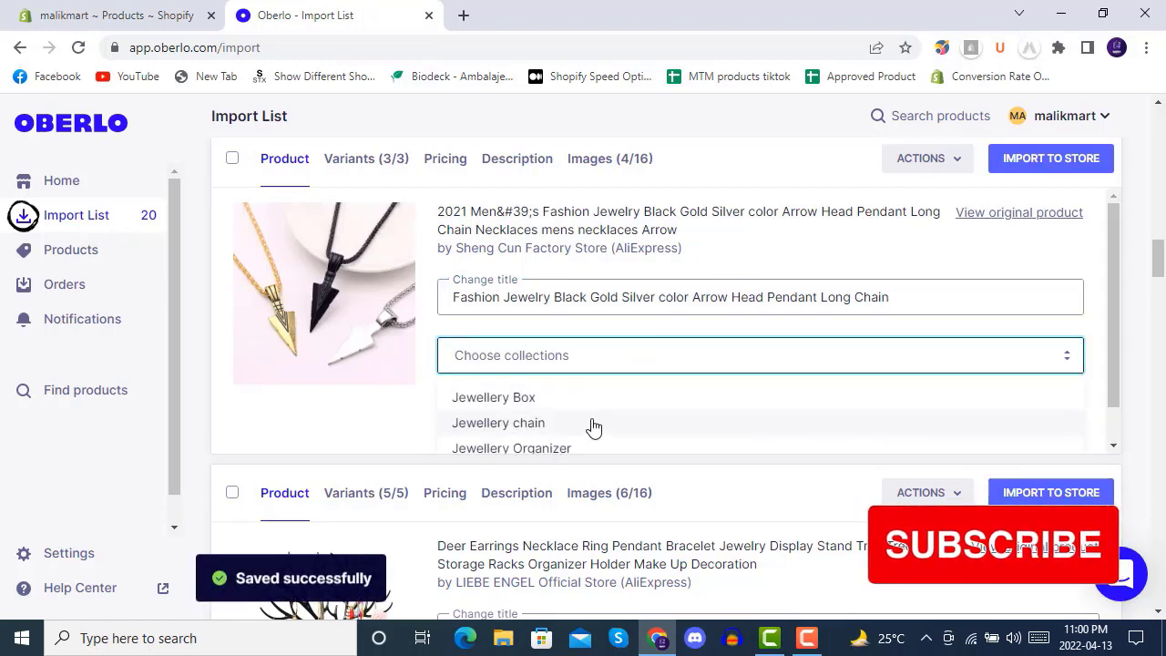
{"action": "left_click", "coordinate": [627, 403]}
- Shorten the seventh product's title to "Deer Earrings Necklace Ring Pendant Bracelet Jewelry Display" and assign it to the Jewellery Organizer collection
{"action": "scroll", "coordinate": [627, 399], "scroll_direction": "down", "scroll_amount": 3}
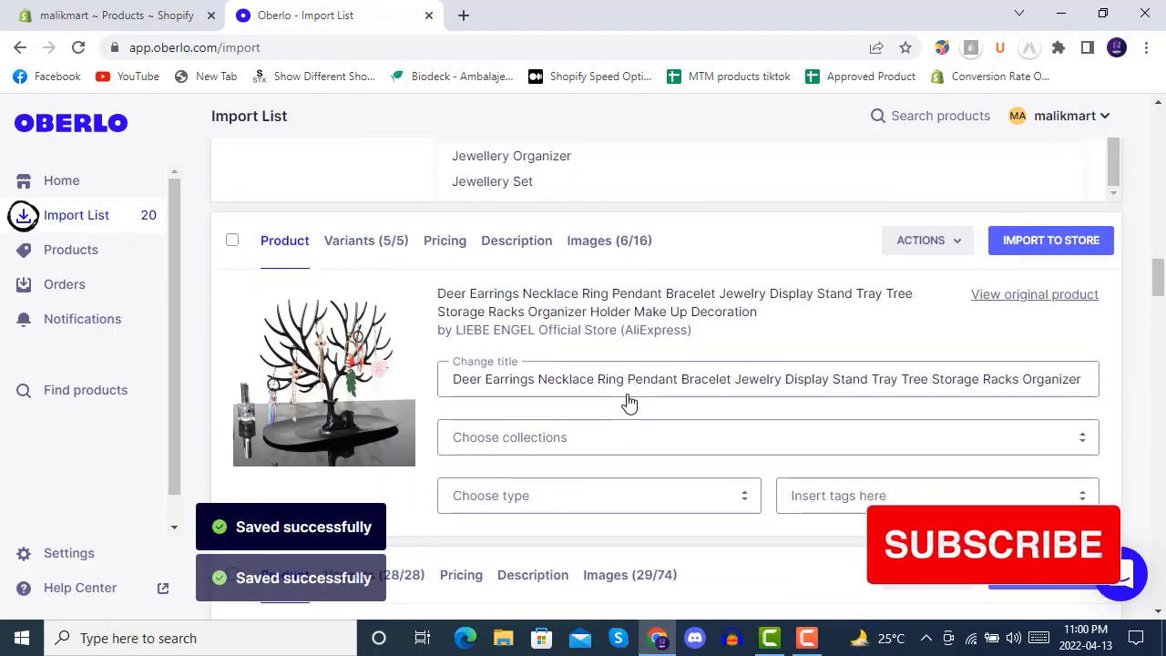
{"action": "left_click", "coordinate": [709, 387]}
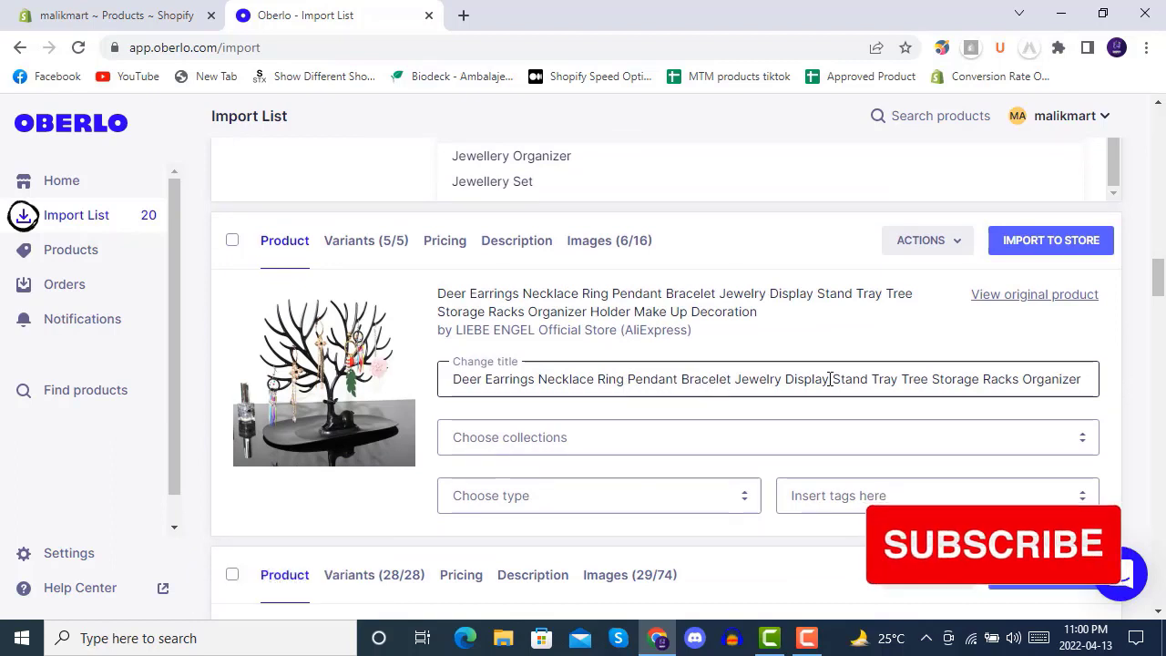
{"action": "left_click_drag", "start_coordinate": [828, 378], "coordinate": [1083, 380]}
{"action": "key", "text": "BackSpace"}
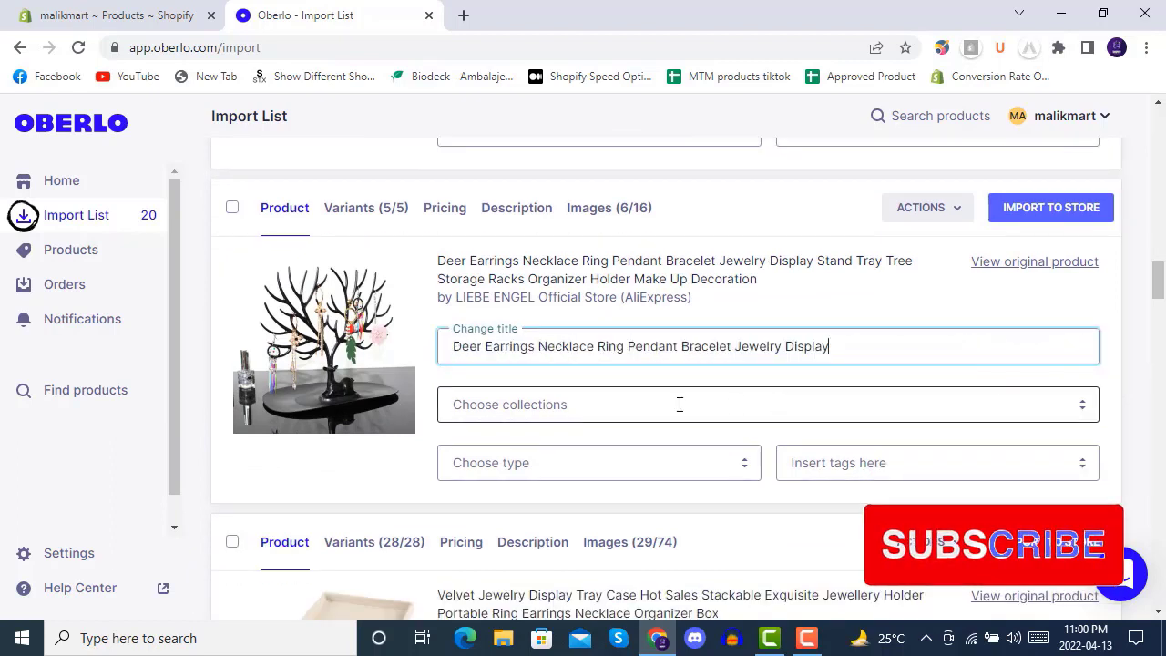
{"action": "left_click", "coordinate": [680, 403]}
{"action": "left_click", "coordinate": [572, 498]}
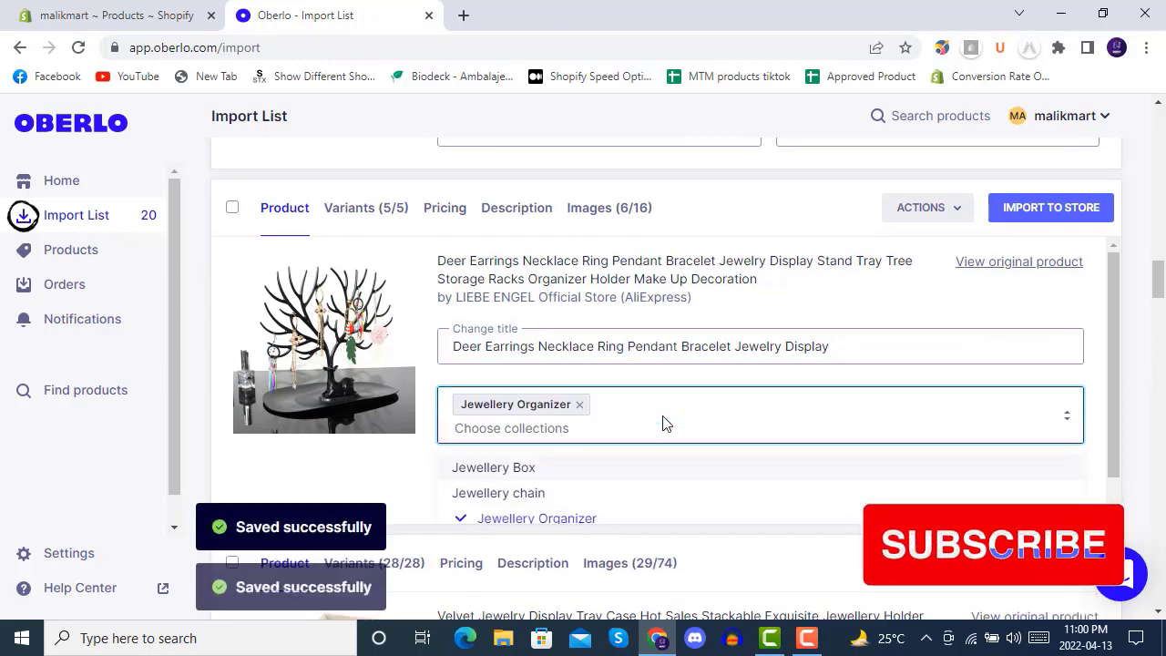
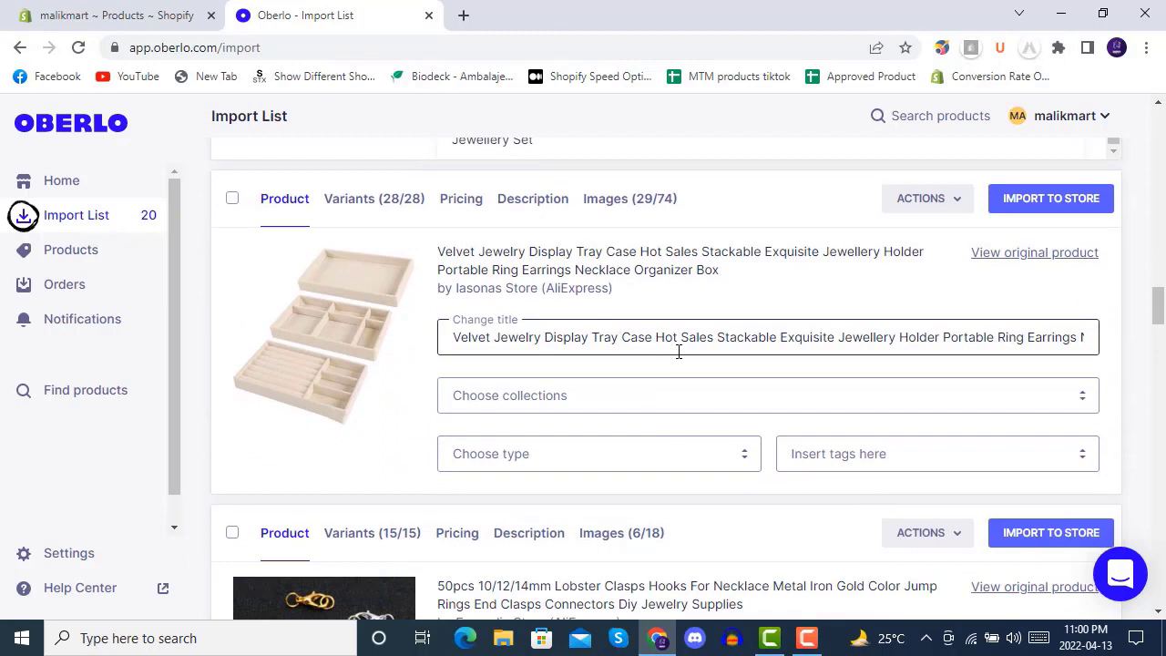
- Shorten the eighth product's title to "Velvet Jewelry Display Tray Case Hot Sales Stackable Organizer Box" and assign it to the Jewellery Organizer collection
{"action": "left_click_drag", "start_coordinate": [775, 335], "coordinate": [1132, 335]}
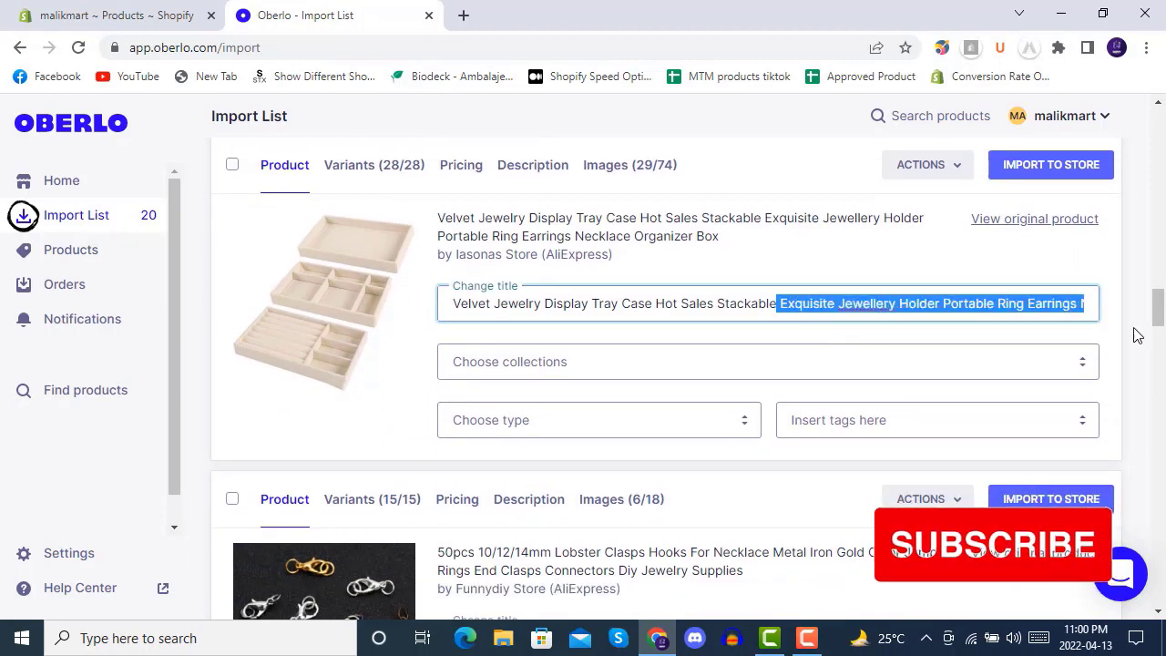
{"action": "key", "text": "BackSpace"}
{"action": "left_click_drag", "start_coordinate": [888, 303], "coordinate": [780, 305]}
{"action": "left_click", "coordinate": [888, 303]}
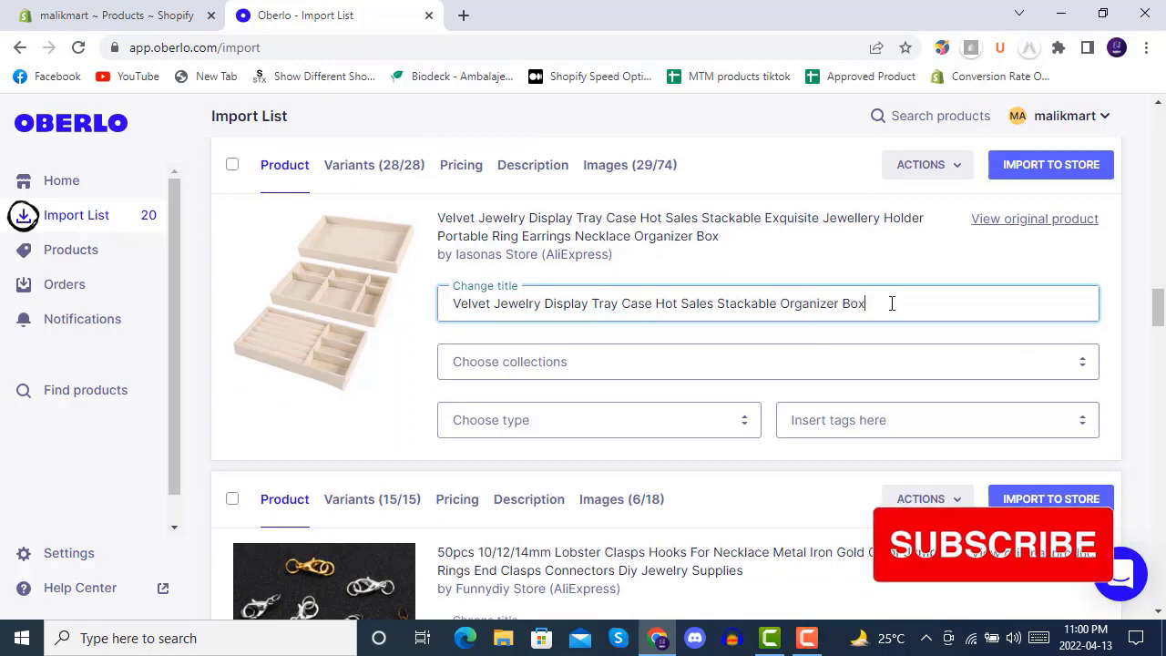
{"action": "left_click", "coordinate": [669, 358]}
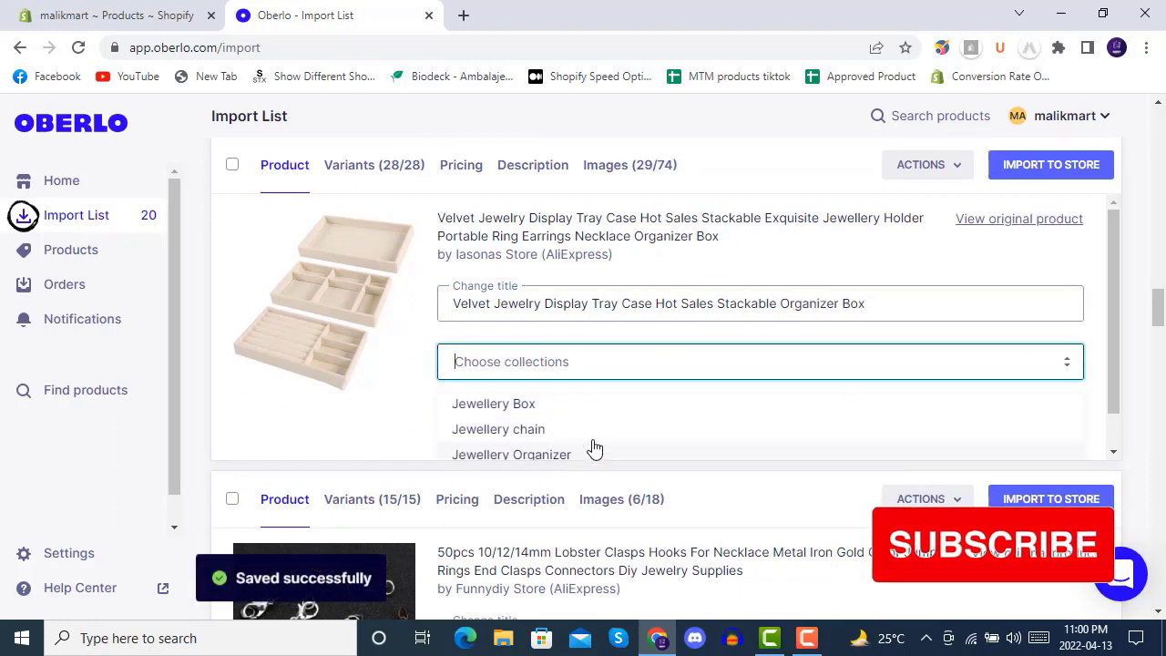
{"action": "left_click", "coordinate": [579, 457]}
- Shorten the ninth product's title to "50pcs 10/12/14mm Lobster Clasps Hooks For Necklace" and open its collection choices
{"action": "scroll", "coordinate": [669, 383], "scroll_direction": "down", "scroll_amount": 3}
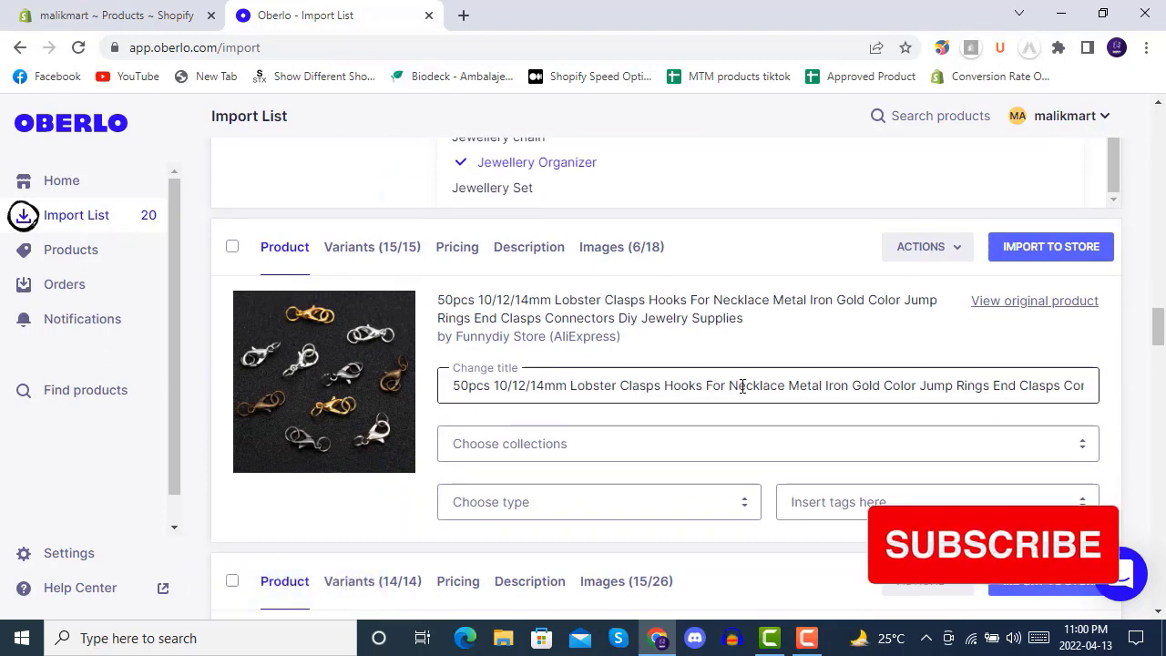
{"action": "left_click_drag", "start_coordinate": [791, 385], "coordinate": [1155, 390]}
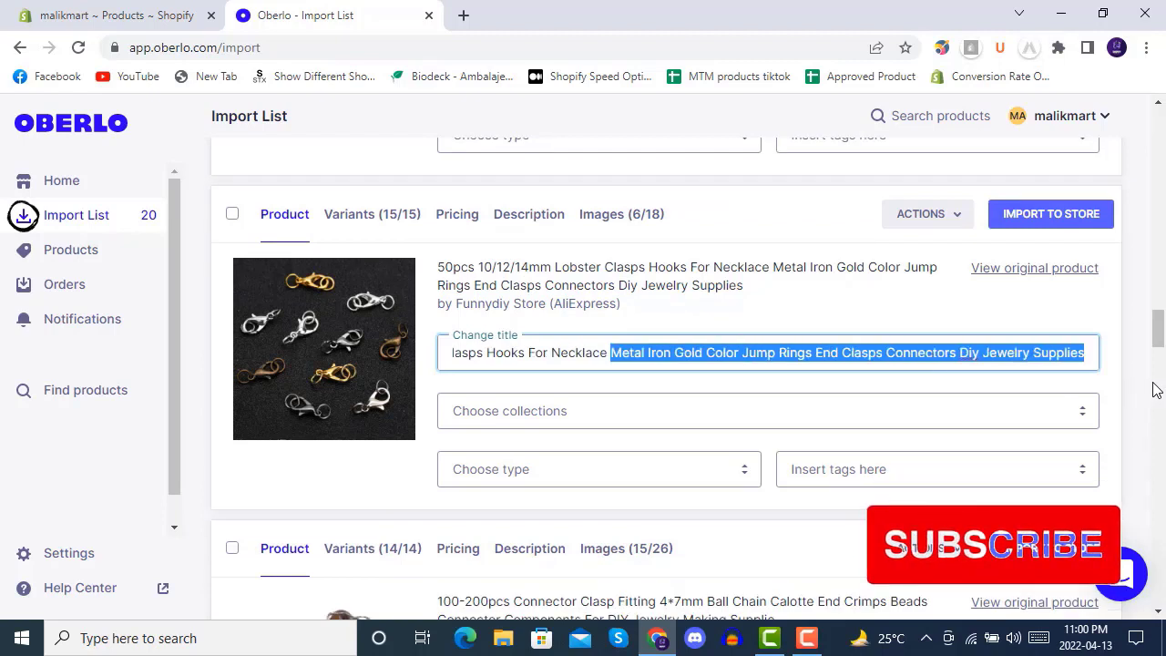
{"action": "key", "text": "BackSpace"}
{"action": "left_click", "coordinate": [607, 409]}
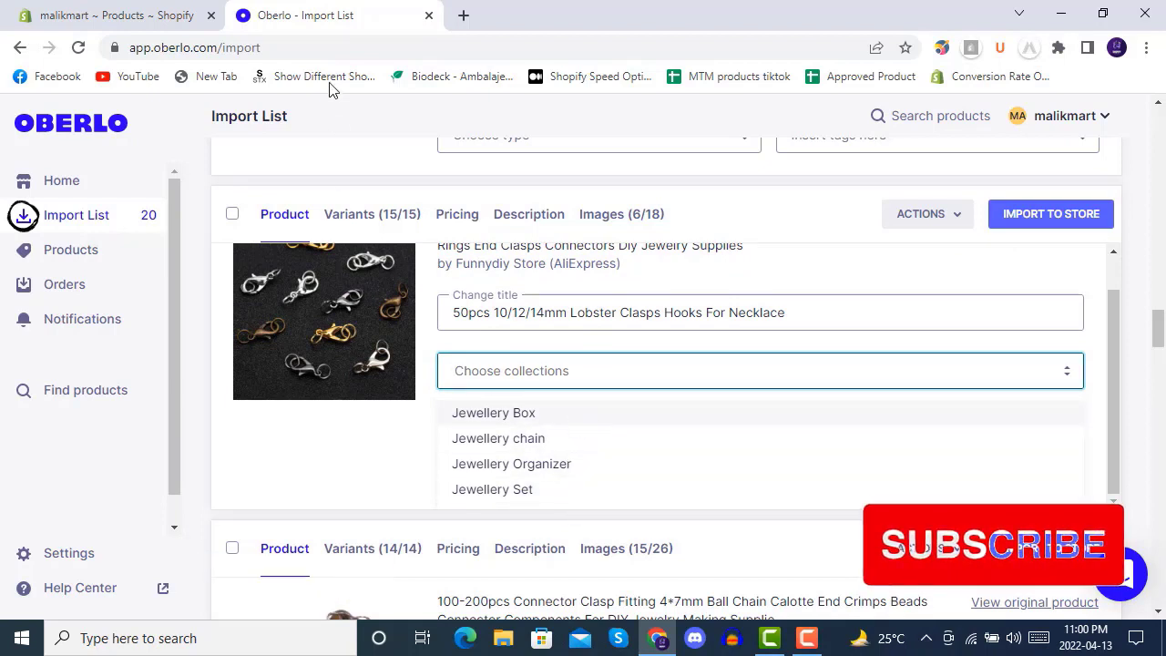
- Switch to Shopify, inspect the Jewellery Set collection and return to the collections list
{"action": "left_click", "coordinate": [136, 19]}
{"action": "left_click", "coordinate": [63, 256]}
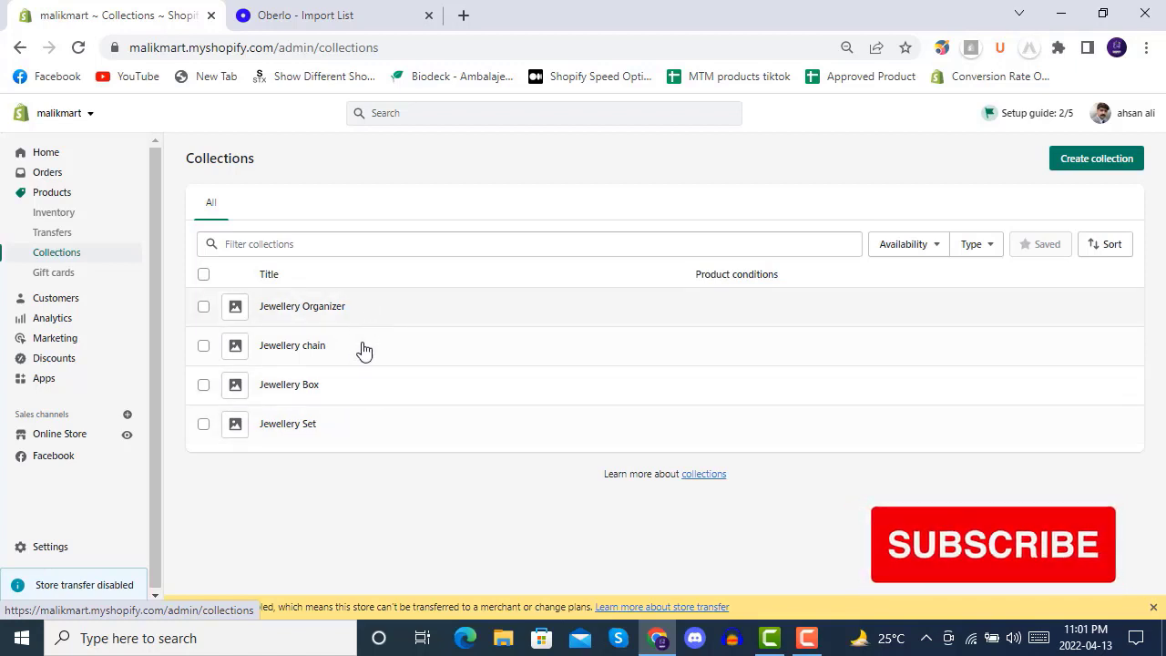
{"action": "left_click", "coordinate": [361, 428]}
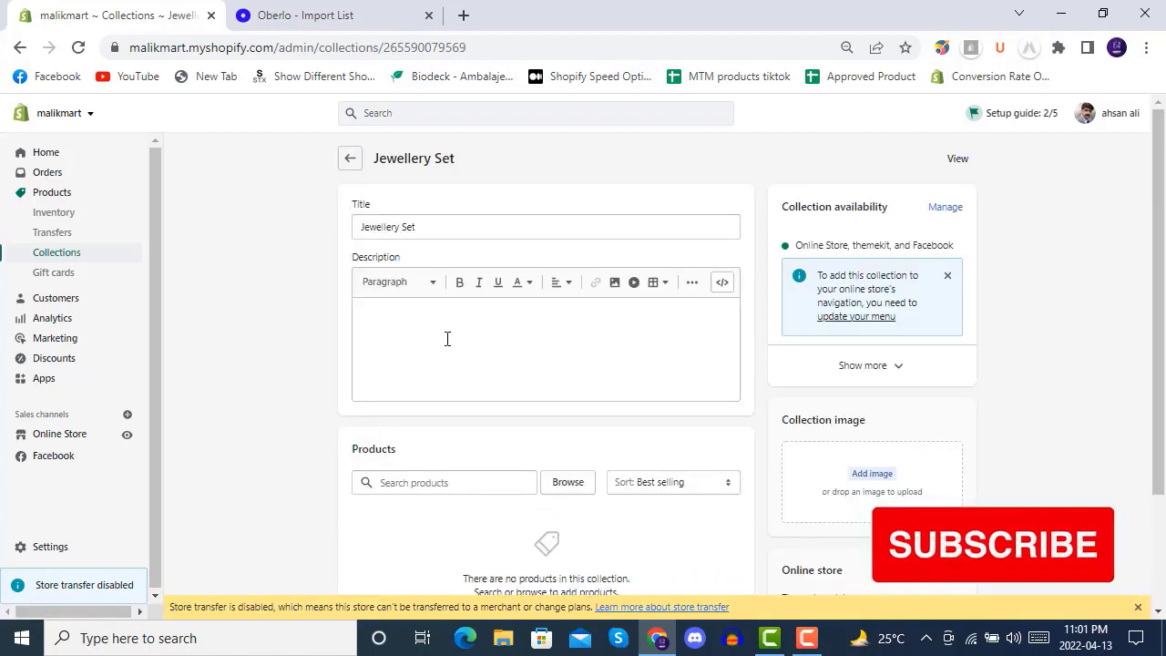
{"action": "left_click", "coordinate": [352, 159]}
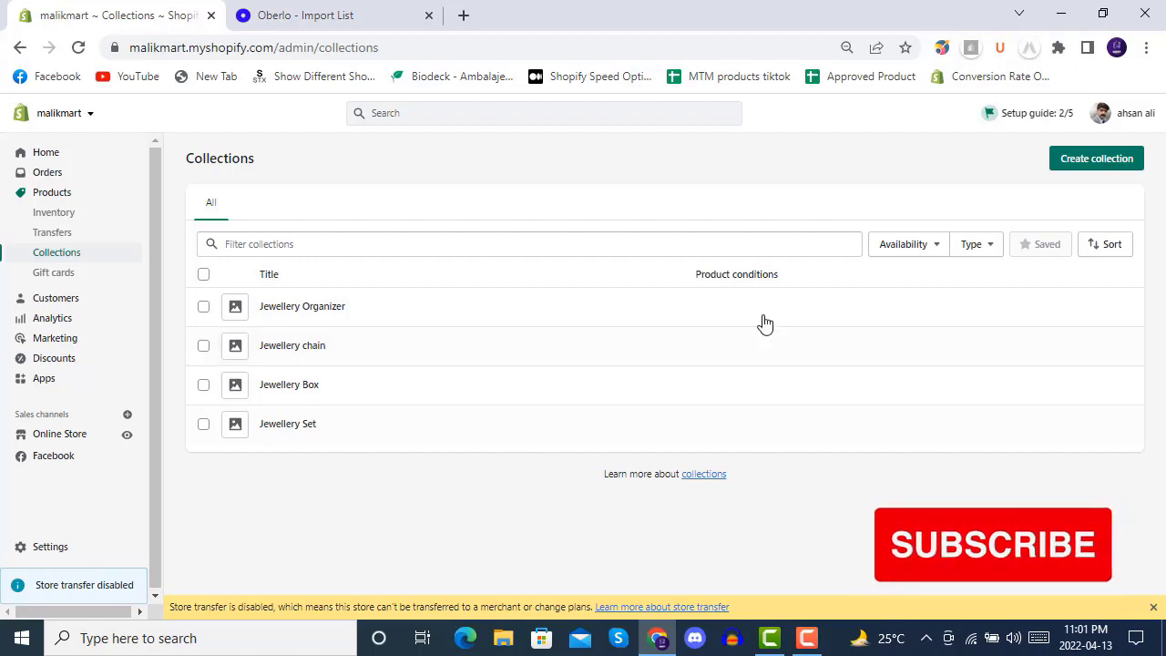
- Switch back to Oberlo and assign the lobster clasps product to the Jewellery chain collection
{"action": "left_click", "coordinate": [349, 7]}
{"action": "left_click", "coordinate": [596, 410]}
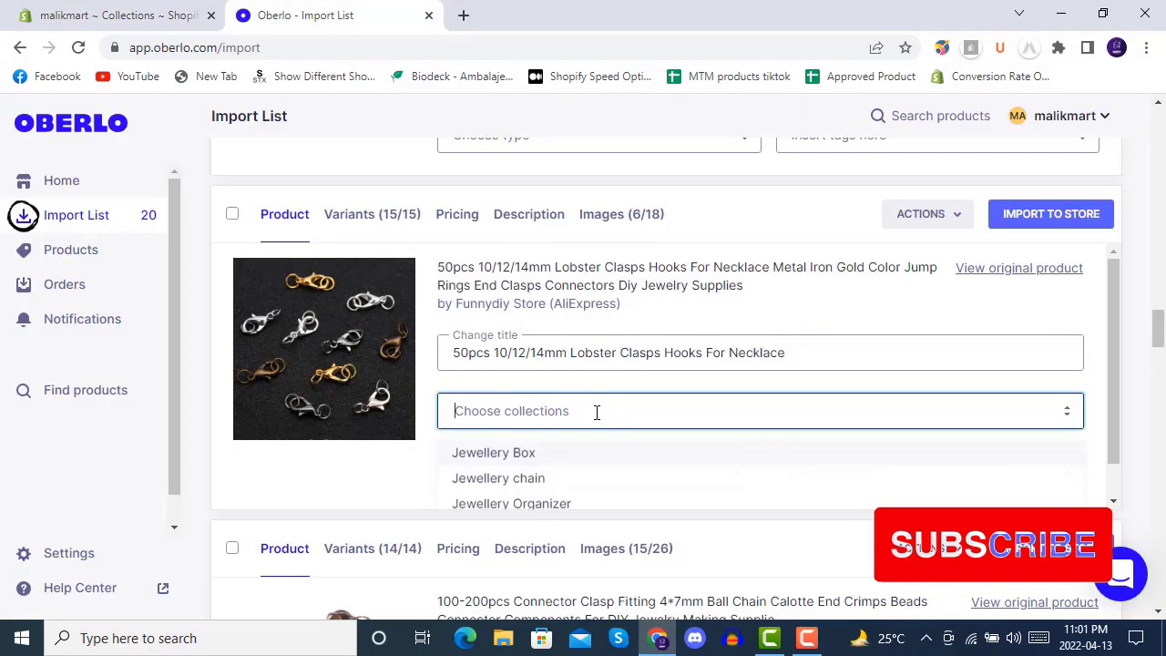
{"action": "scroll", "coordinate": [577, 471], "scroll_direction": "down", "scroll_amount": 1}
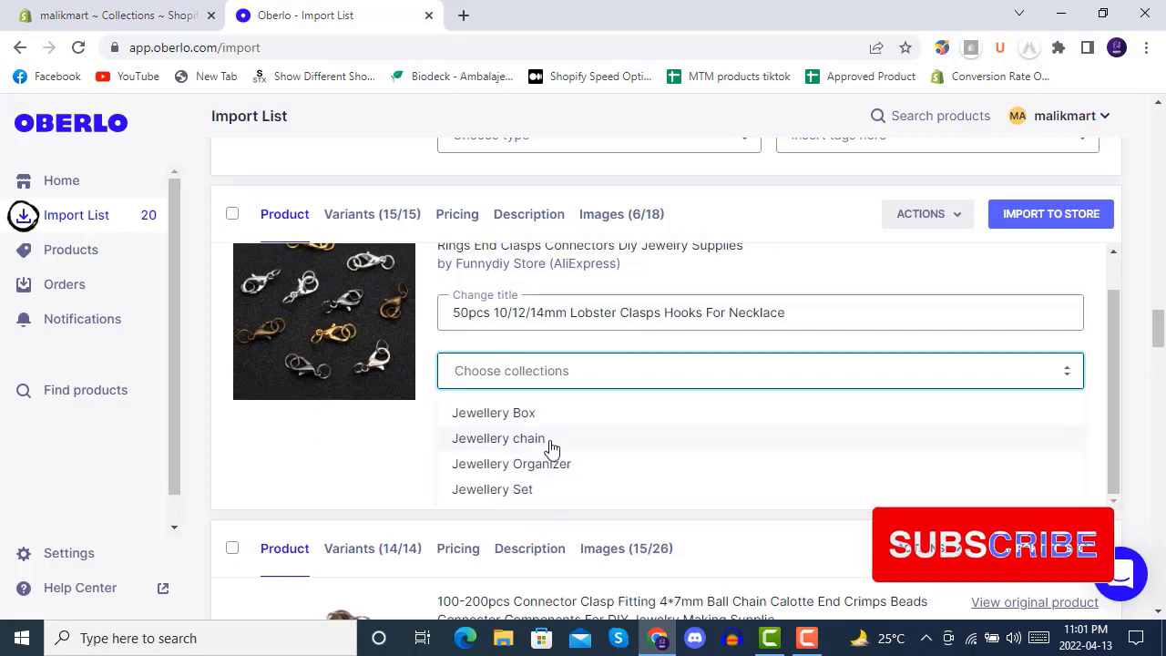
{"action": "key", "text": "Return"}
{"action": "scroll", "coordinate": [458, 490], "scroll_direction": "up", "scroll_amount": 1}
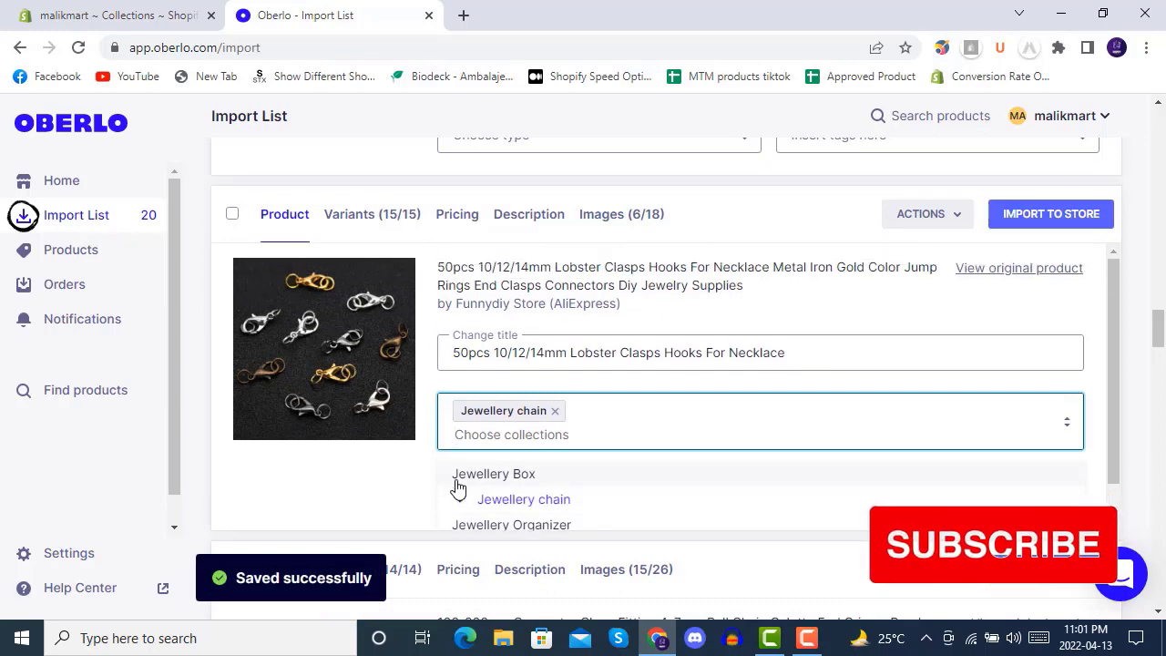
{"action": "scroll", "coordinate": [458, 487], "scroll_direction": "down", "scroll_amount": 1}
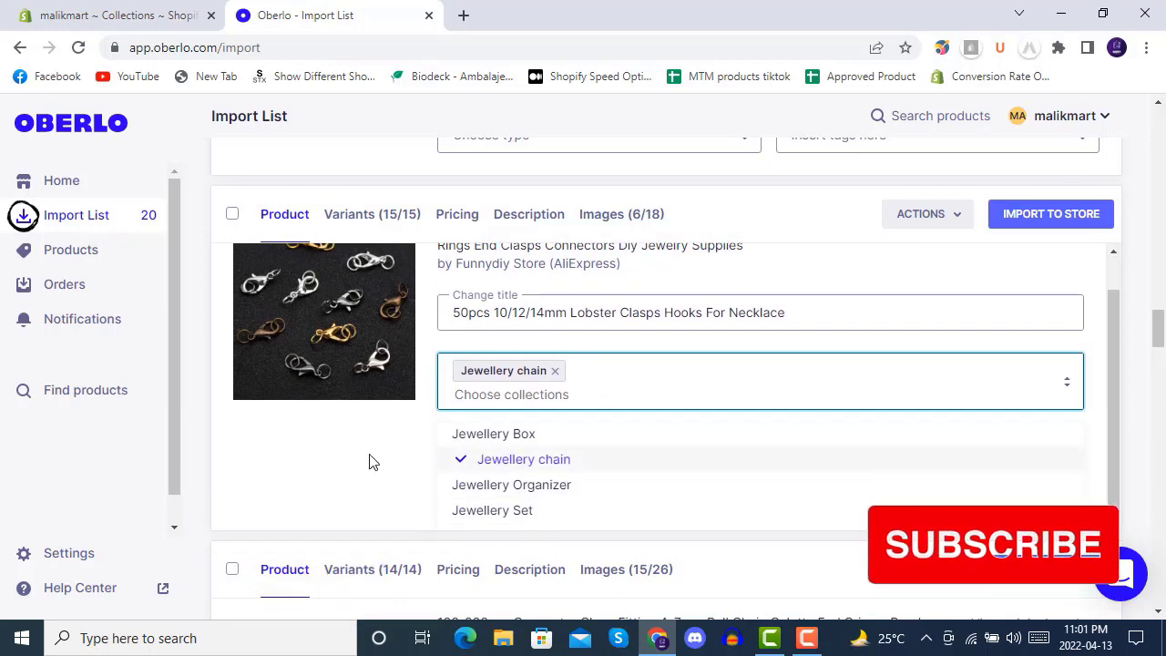
- Shorten the tenth product's title to "Clasp Fitting End Crimps Beads Connector Components" and assign it to the Jewellery Set collection
{"action": "scroll", "coordinate": [381, 453], "scroll_direction": "down", "scroll_amount": 4}
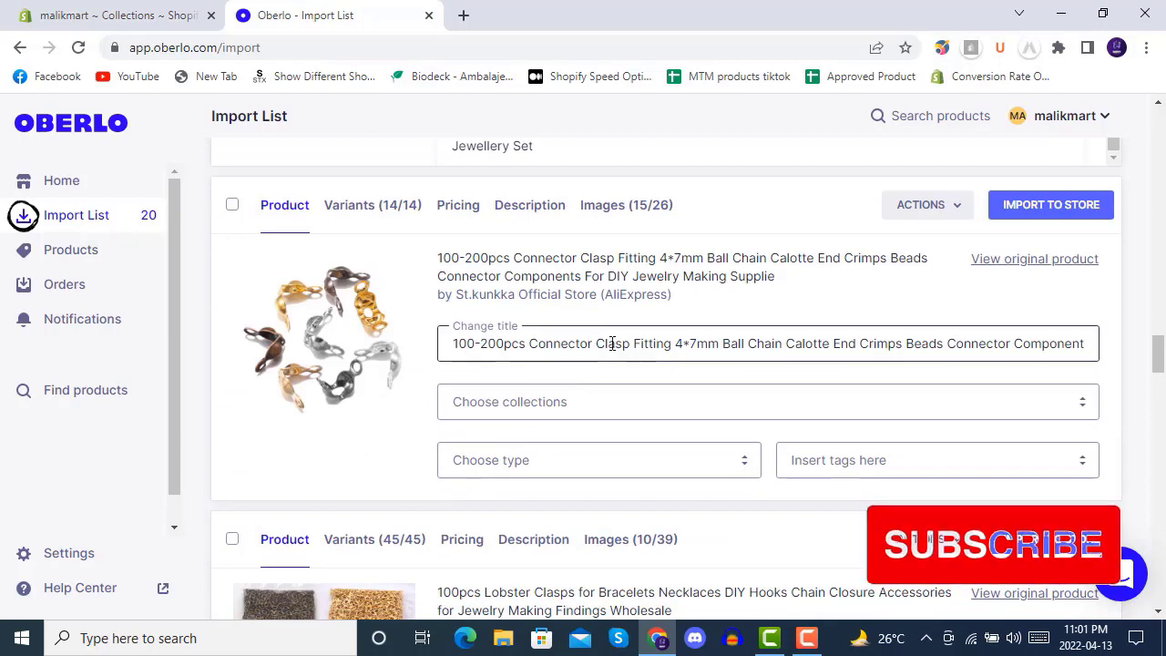
{"action": "left_click_drag", "start_coordinate": [594, 343], "coordinate": [477, 354]}
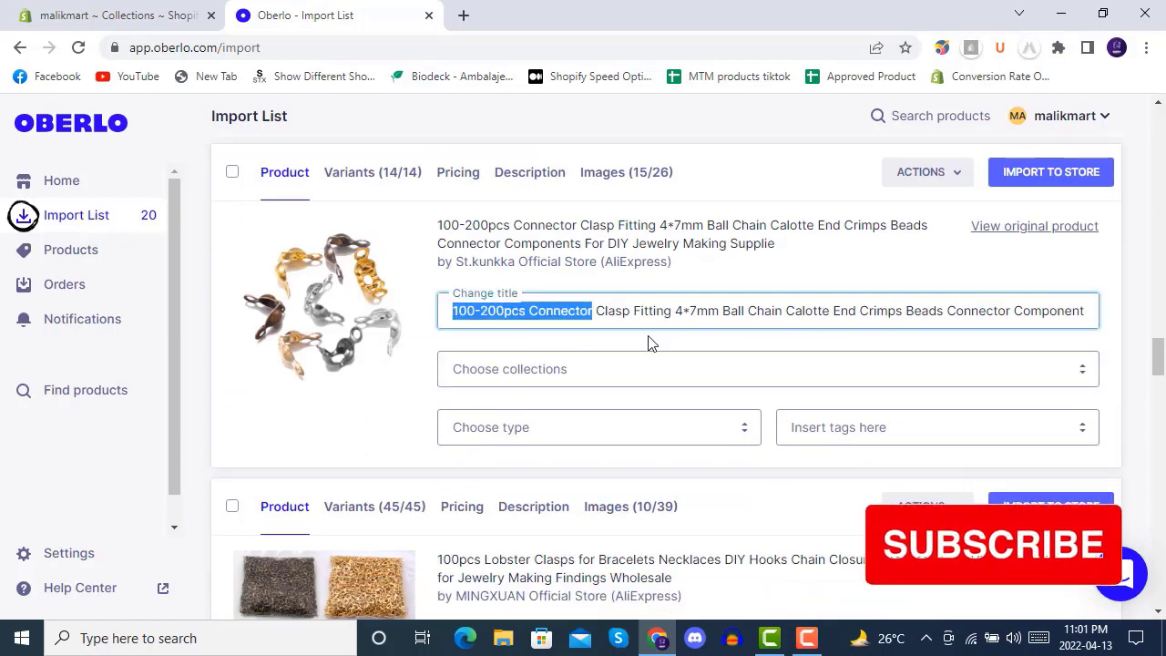
{"action": "key", "text": "BackSpace"}
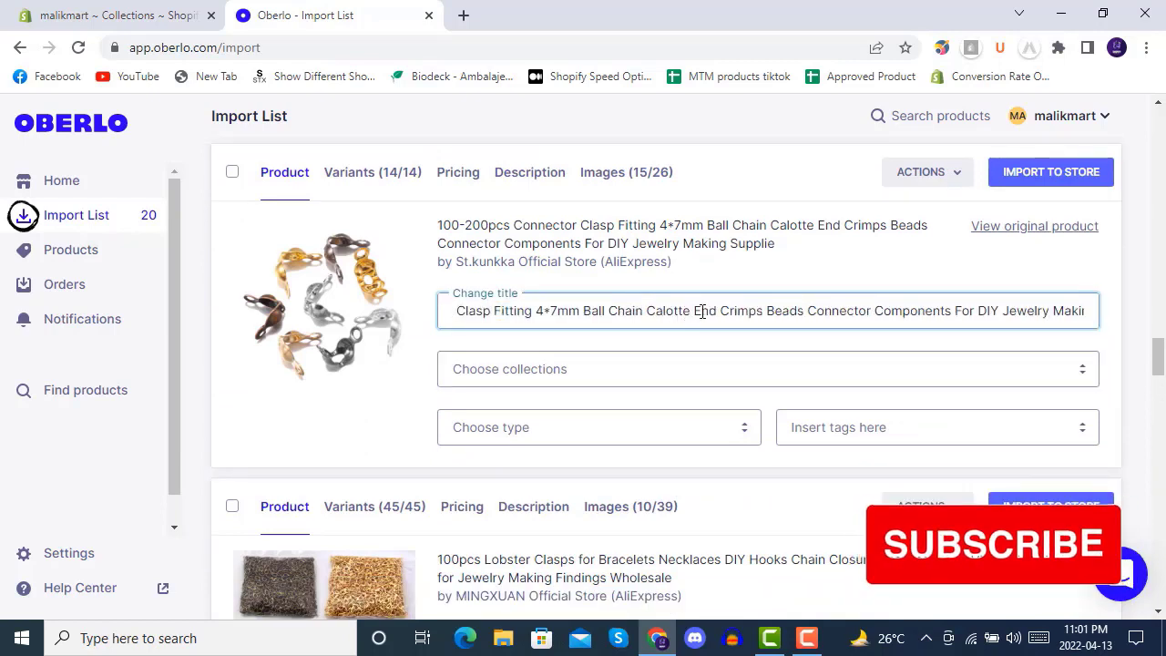
{"action": "left_click_drag", "start_coordinate": [538, 313], "coordinate": [685, 303]}
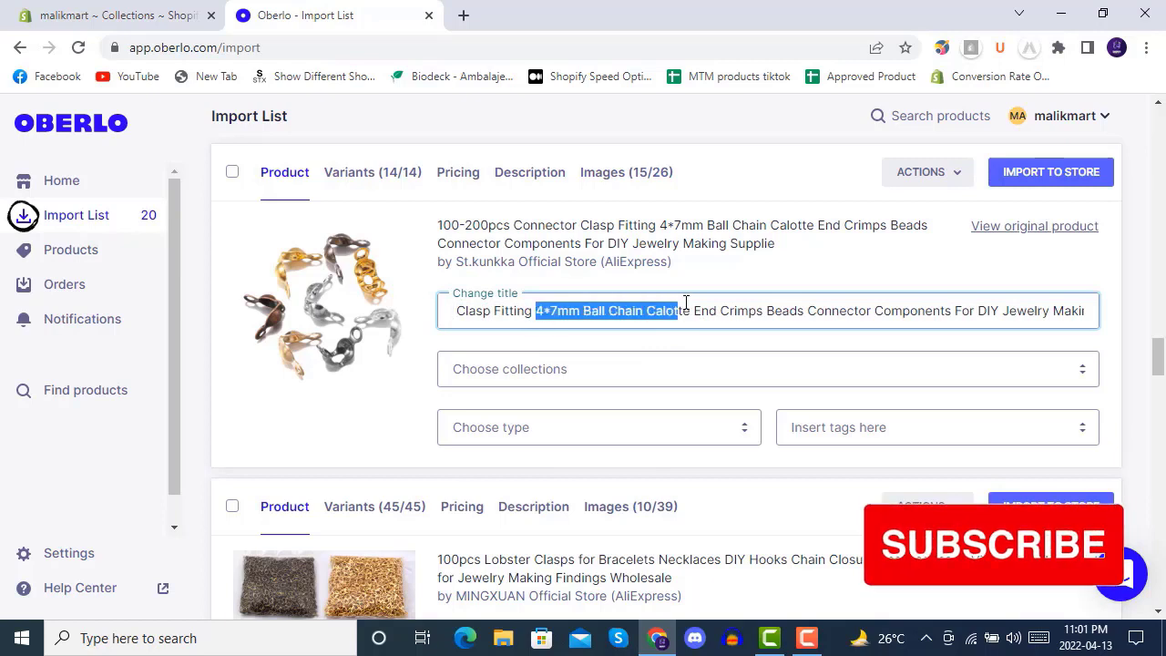
{"action": "key", "text": "BackSpace"}
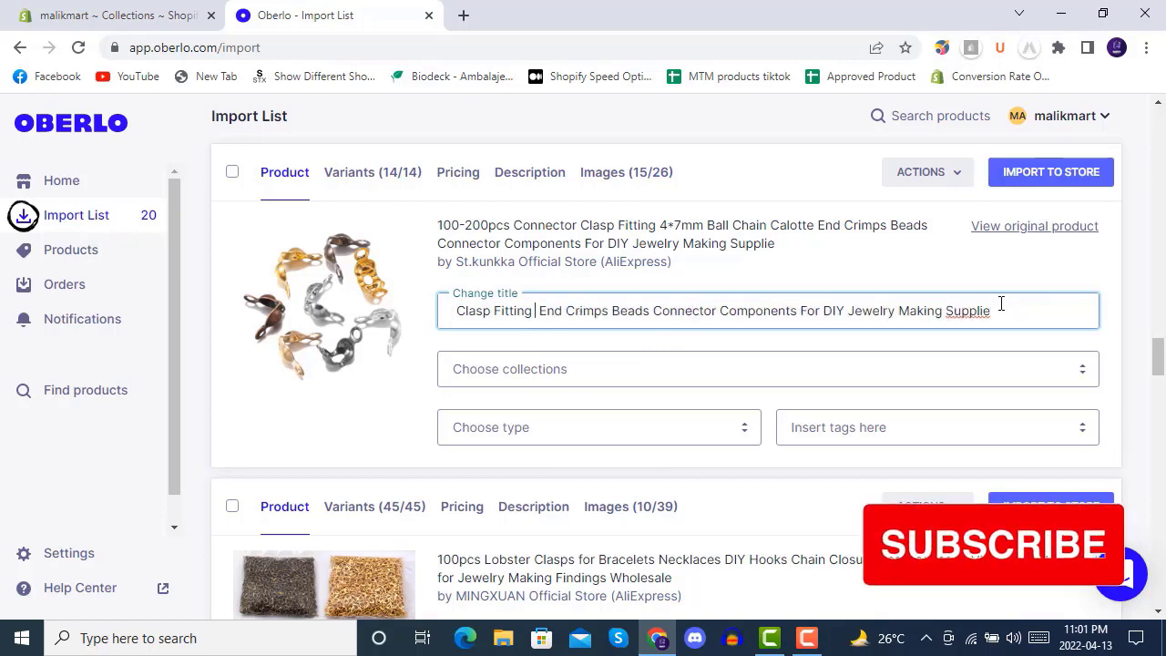
{"action": "left_click_drag", "start_coordinate": [1019, 307], "coordinate": [804, 303]}
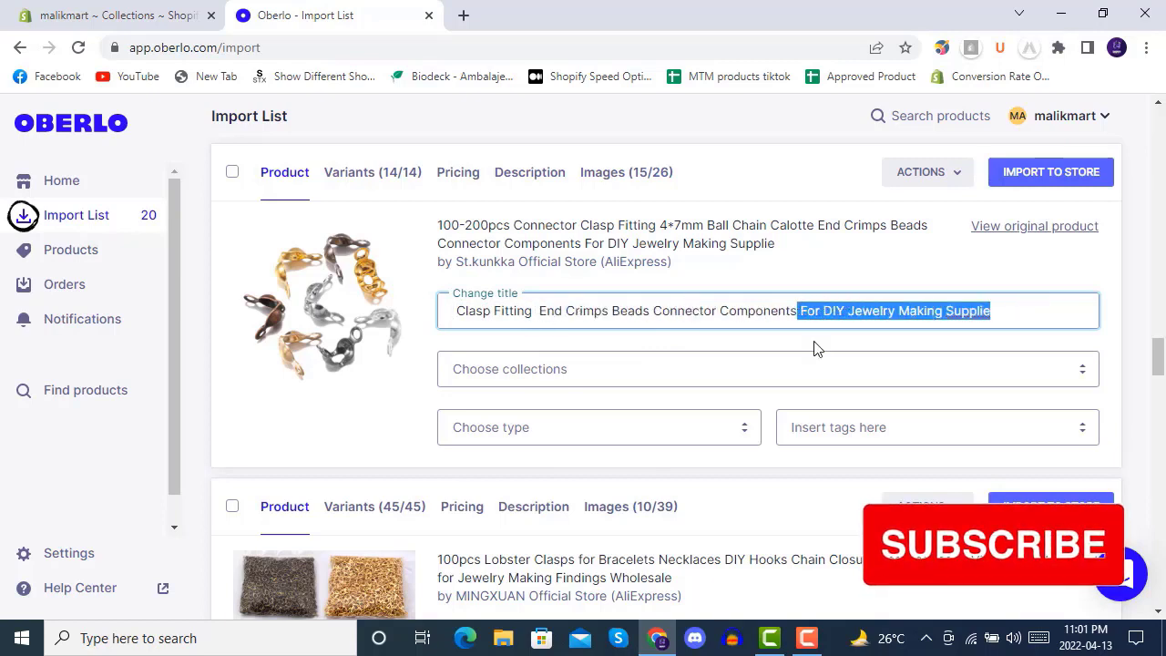
{"action": "key", "text": "BackSpace"}
{"action": "left_click", "coordinate": [562, 368]}
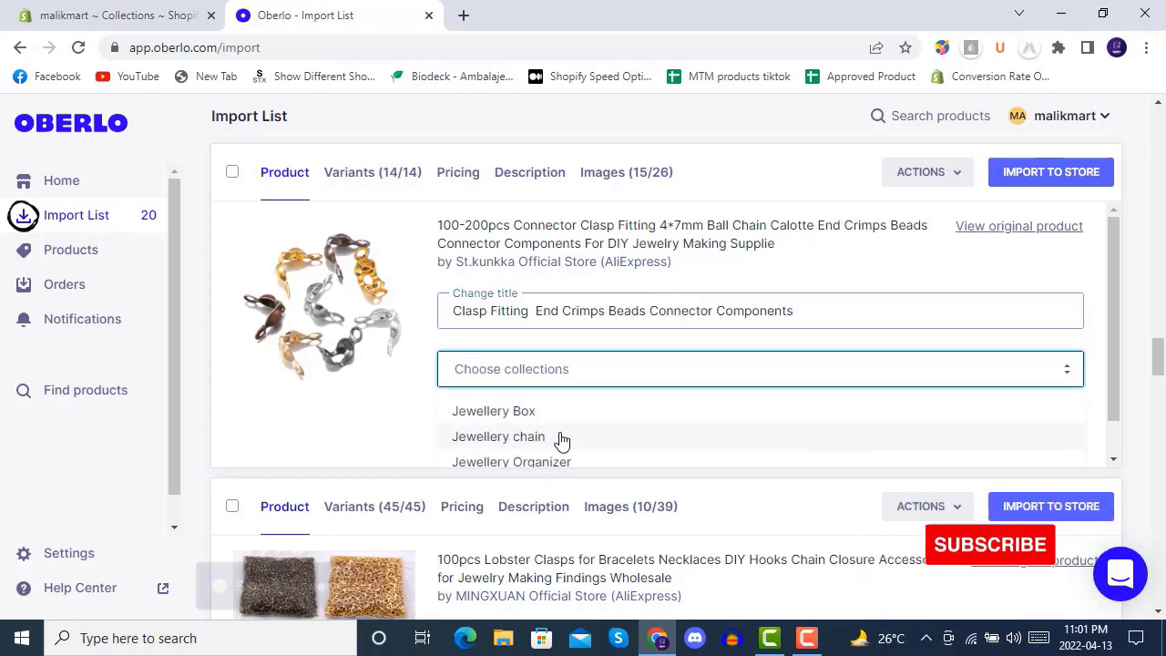
{"action": "scroll", "coordinate": [566, 429], "scroll_direction": "down", "scroll_amount": 1}
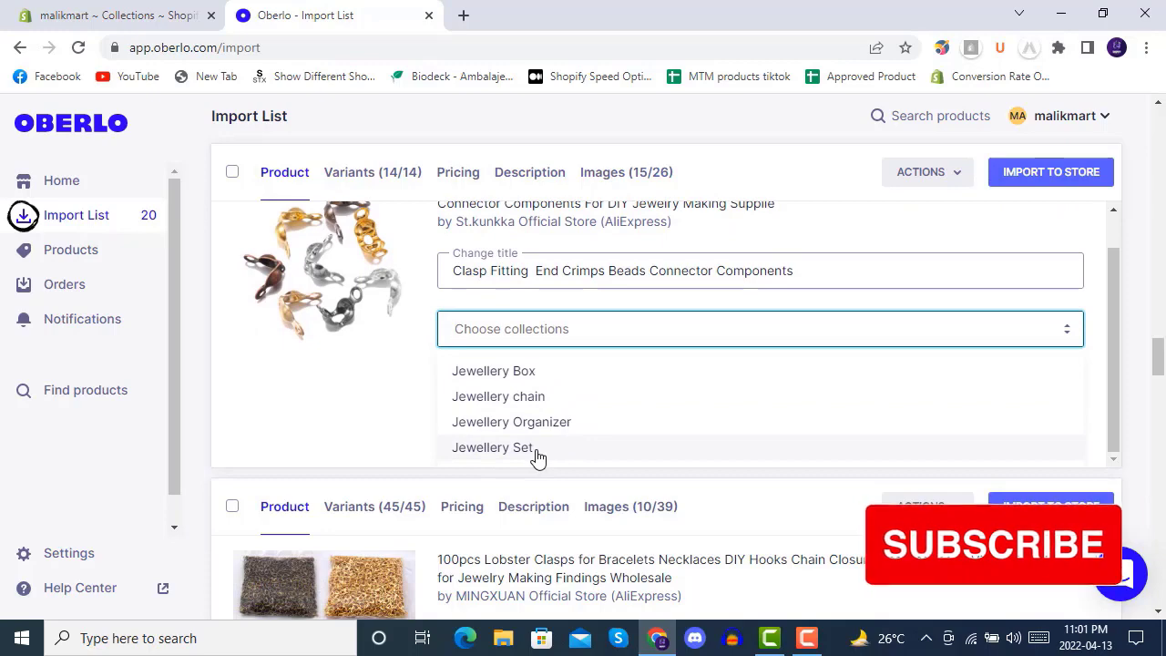
{"action": "left_click", "coordinate": [538, 456]}
- Shorten the eleventh product's title to "Bracelets Necklaces DIY Hooks Chain Closure" and assign it to the Jewellery chain collection
{"action": "scroll", "coordinate": [574, 428], "scroll_direction": "down", "scroll_amount": 4}
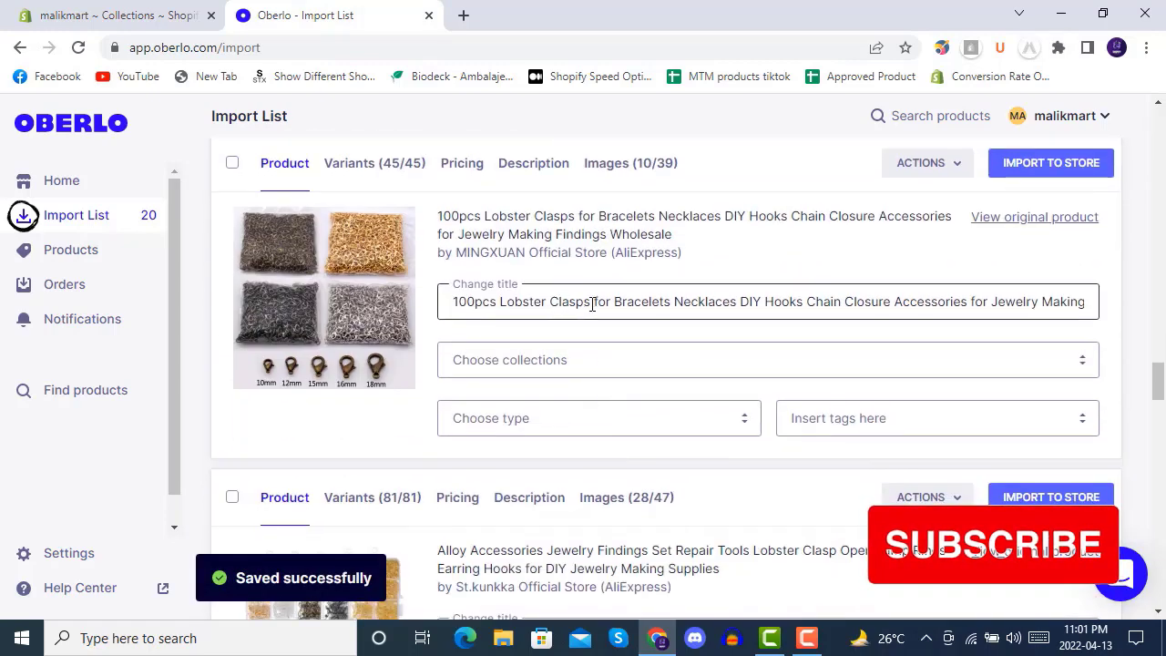
{"action": "left_click_drag", "start_coordinate": [610, 302], "coordinate": [429, 312]}
{"action": "key", "text": "BackSpace"}
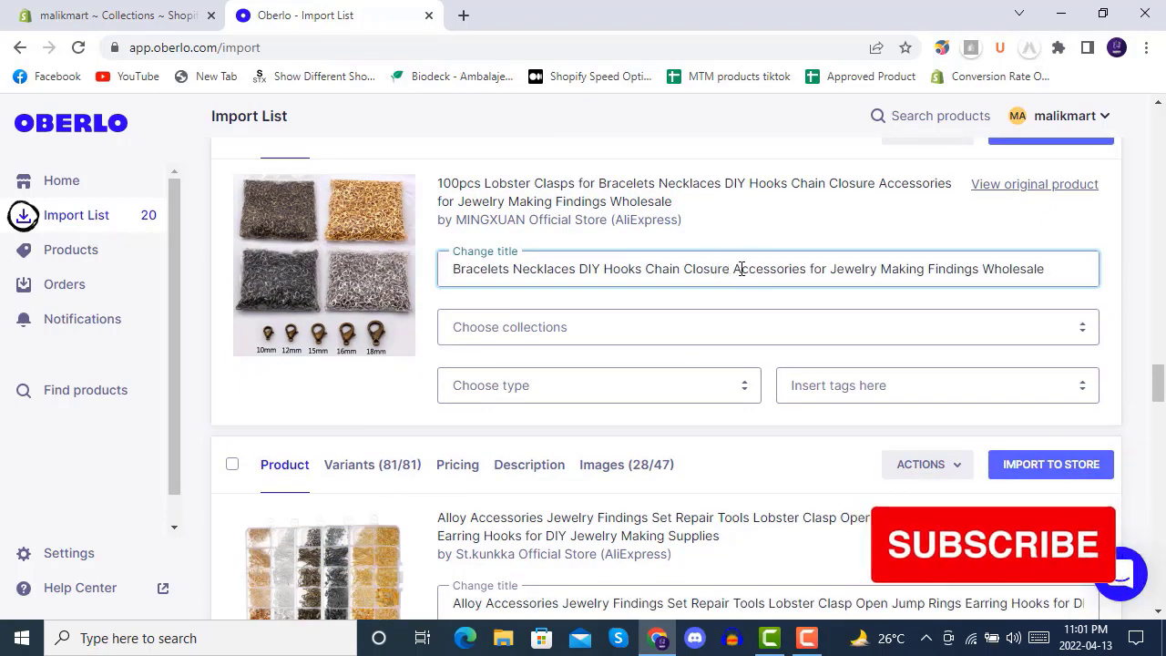
{"action": "left_click_drag", "start_coordinate": [883, 270], "coordinate": [1098, 271]}
{"action": "key", "text": "BackSpace"}
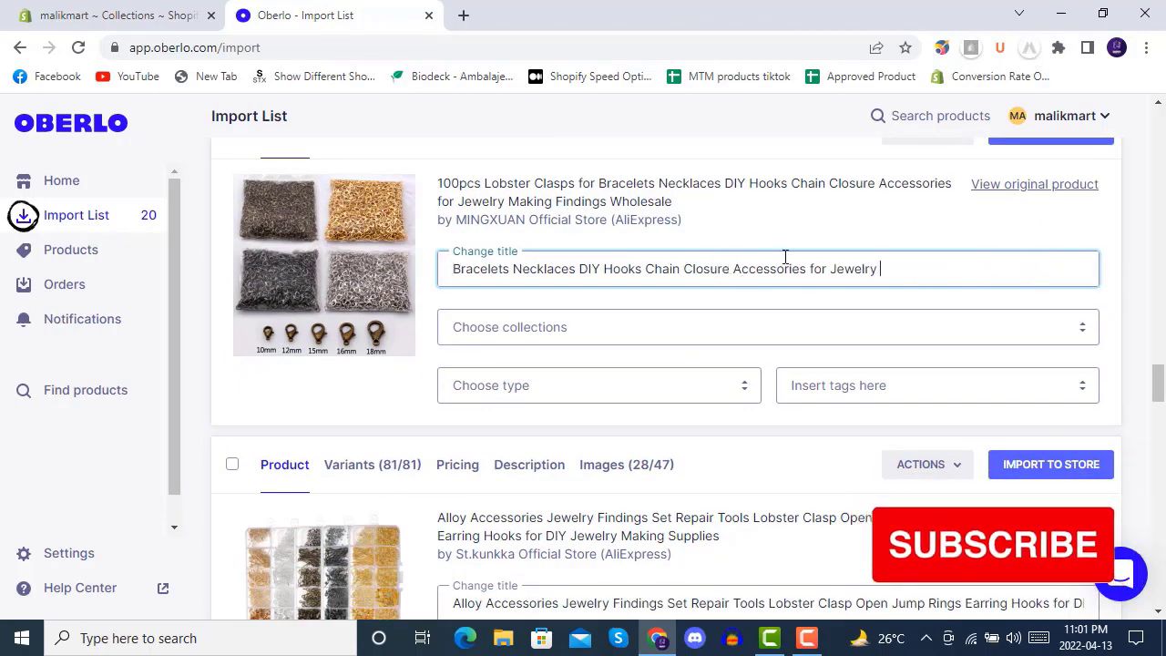
{"action": "left_click", "coordinate": [896, 279], "text": "shift"}
{"action": "key", "text": "BackSpace"}
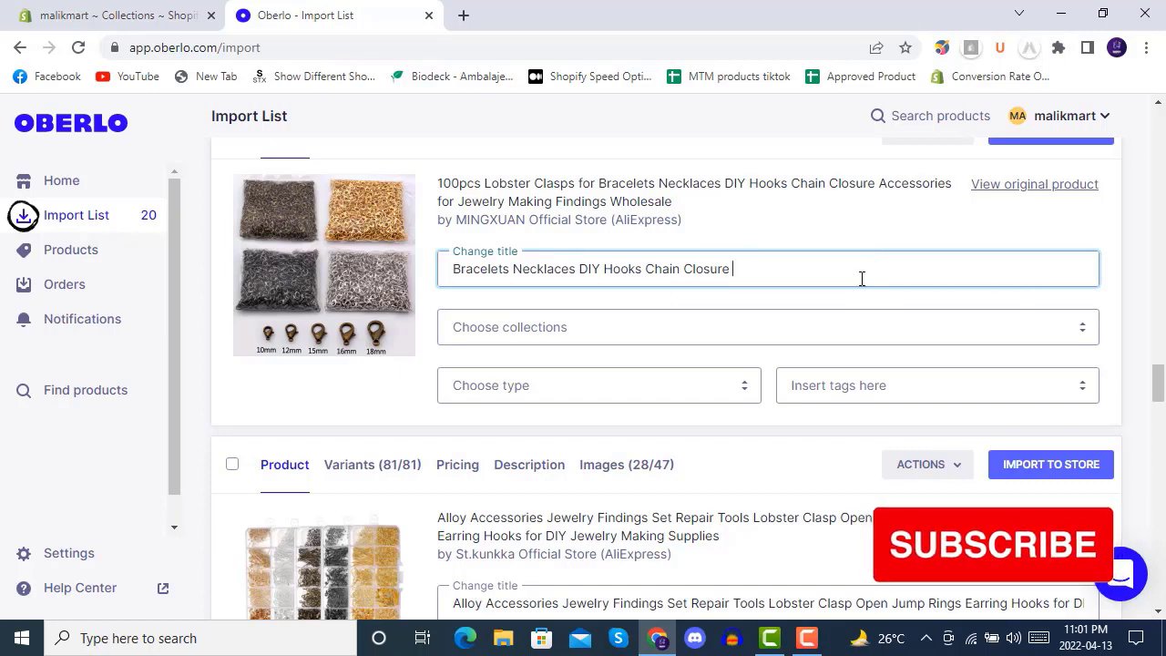
{"action": "left_click", "coordinate": [593, 324]}
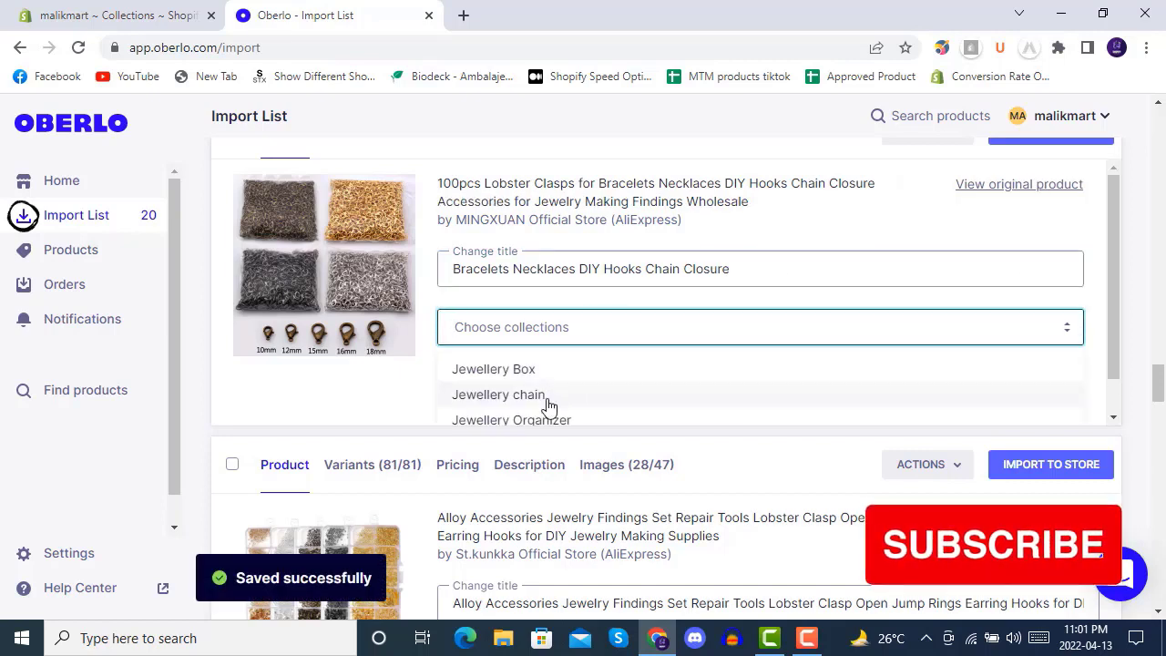
{"action": "left_click", "coordinate": [629, 401]}
- Shorten the twelfth product's title to "Alloy Accessories Jewelry Findings Set Repair Tools Lobster" and assign it to the Jewellery Set collection
{"action": "scroll", "coordinate": [410, 402], "scroll_direction": "down", "scroll_amount": 1}
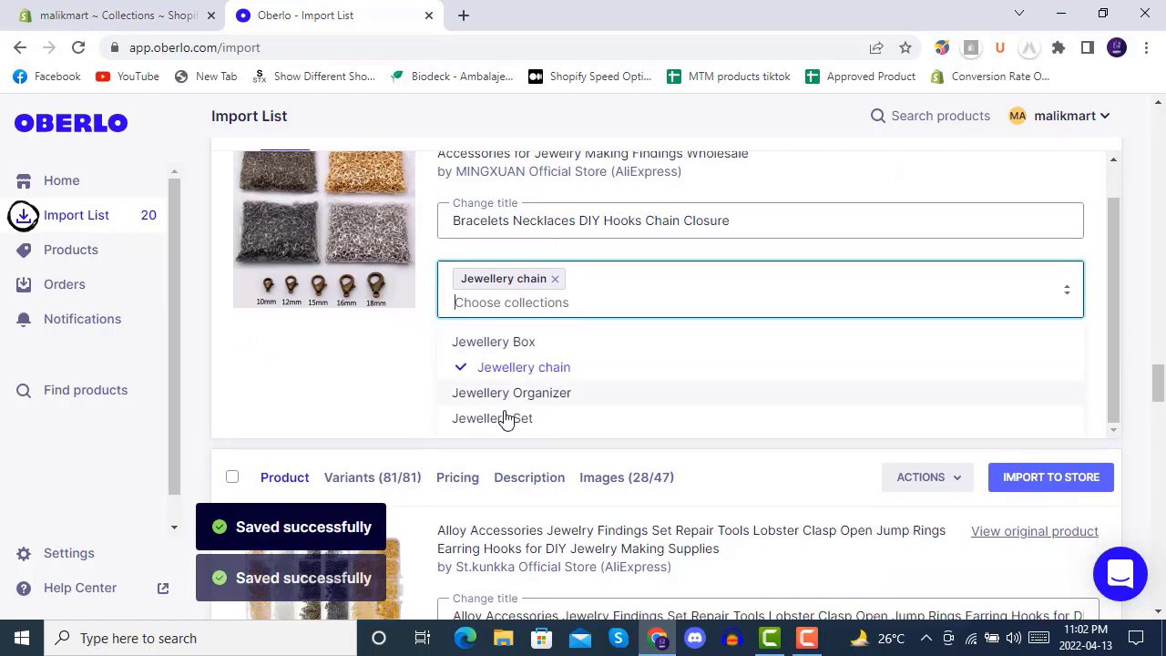
{"action": "scroll", "coordinate": [504, 411], "scroll_direction": "down", "scroll_amount": 3}
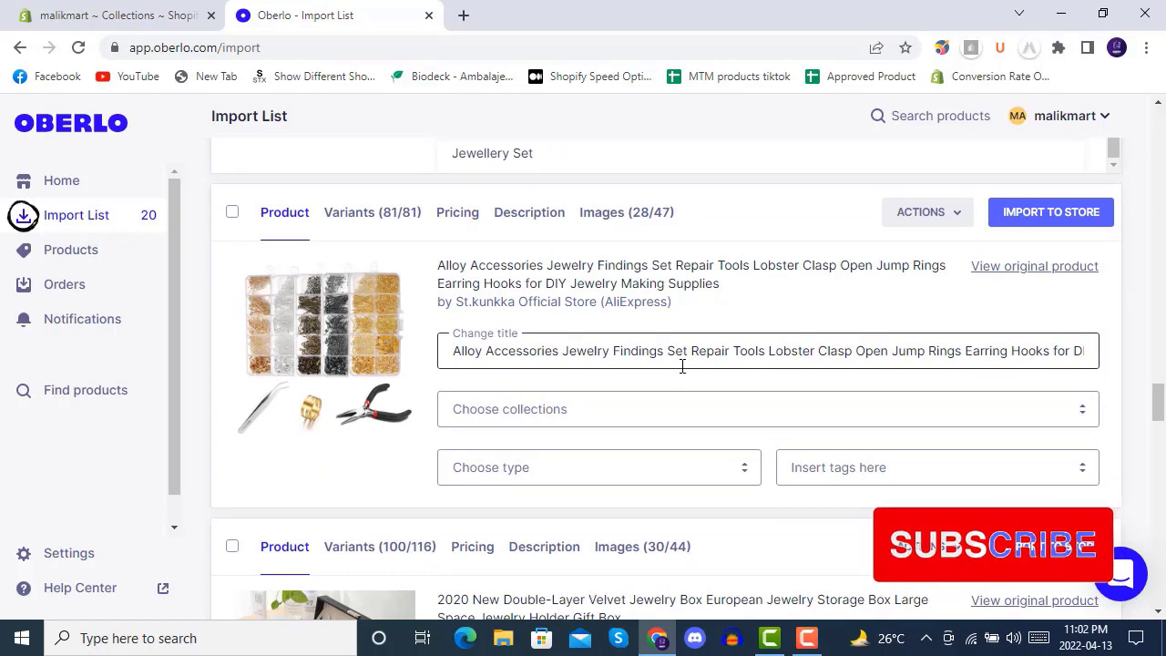
{"action": "left_click_drag", "start_coordinate": [821, 350], "coordinate": [1129, 346]}
{"action": "key", "text": "BackSpace"}
{"action": "left_click", "coordinate": [541, 382]}
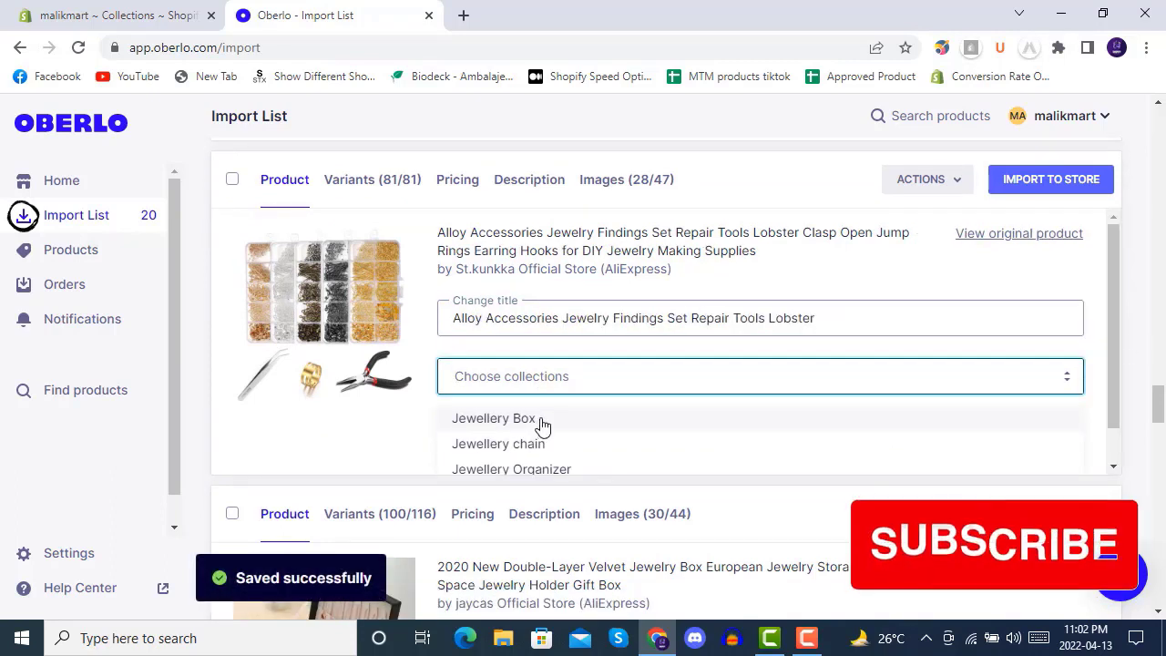
{"action": "scroll", "coordinate": [541, 424], "scroll_direction": "down", "scroll_amount": 1}
{"action": "left_click", "coordinate": [491, 455]}
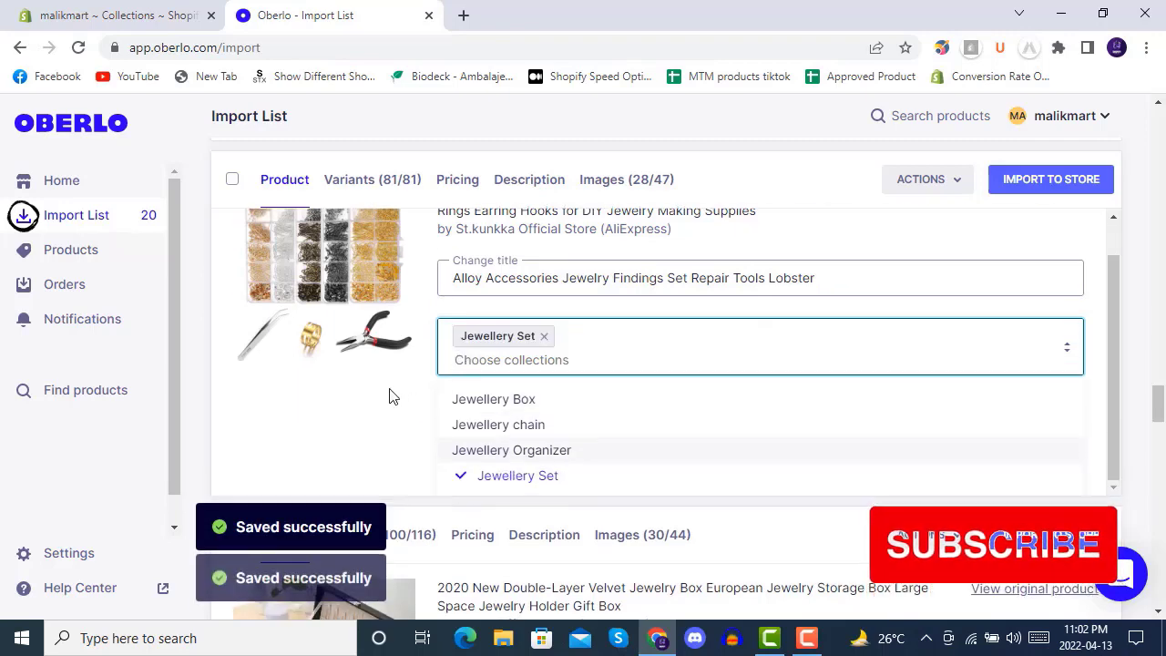
- Shorten the thirteenth product's title to "New Double-Layer Velvet Jewelry Box" and assign it to the Jewellery Box collection
{"action": "scroll", "coordinate": [419, 395], "scroll_direction": "down", "scroll_amount": 3}
{"action": "left_click_drag", "start_coordinate": [717, 398], "coordinate": [762, 346]}
{"action": "key", "text": "BackSpace"}
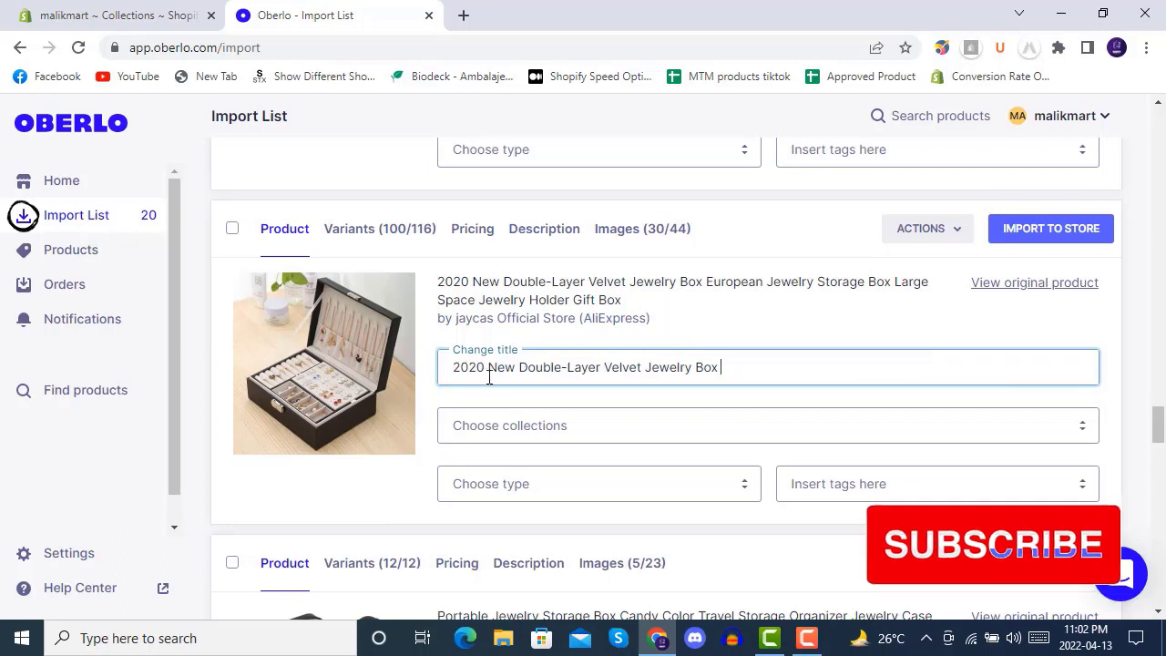
{"action": "left_click_drag", "start_coordinate": [490, 371], "coordinate": [450, 368]}
{"action": "key", "text": "BackSpace"}
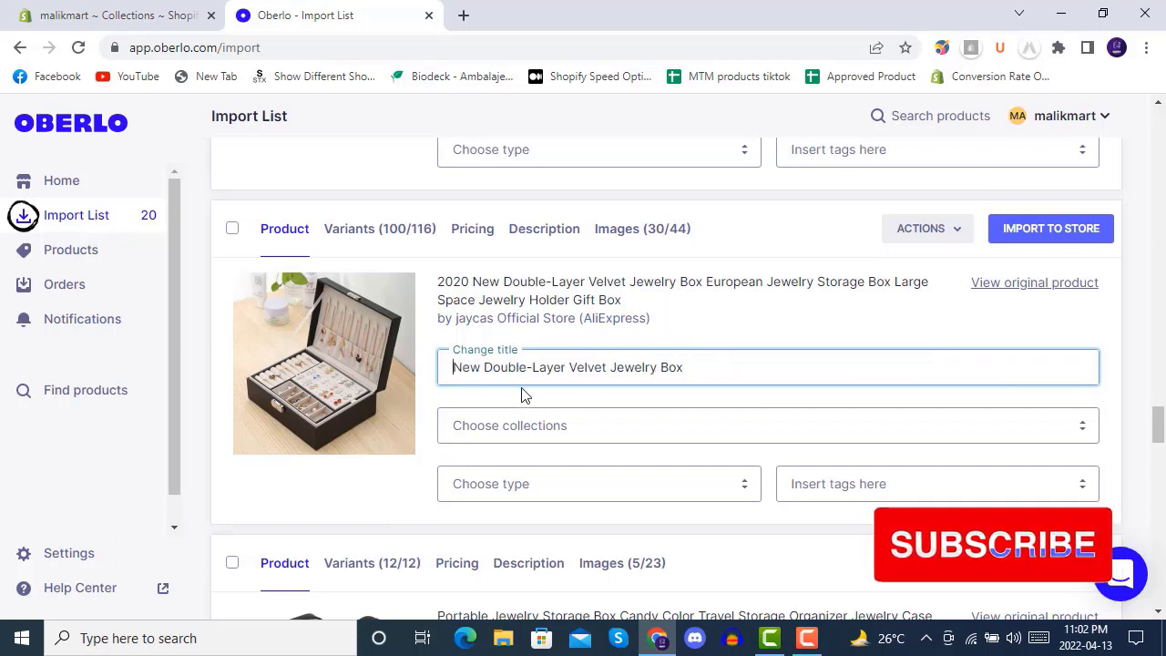
{"action": "left_click", "coordinate": [606, 422]}
{"action": "left_click", "coordinate": [555, 464]}
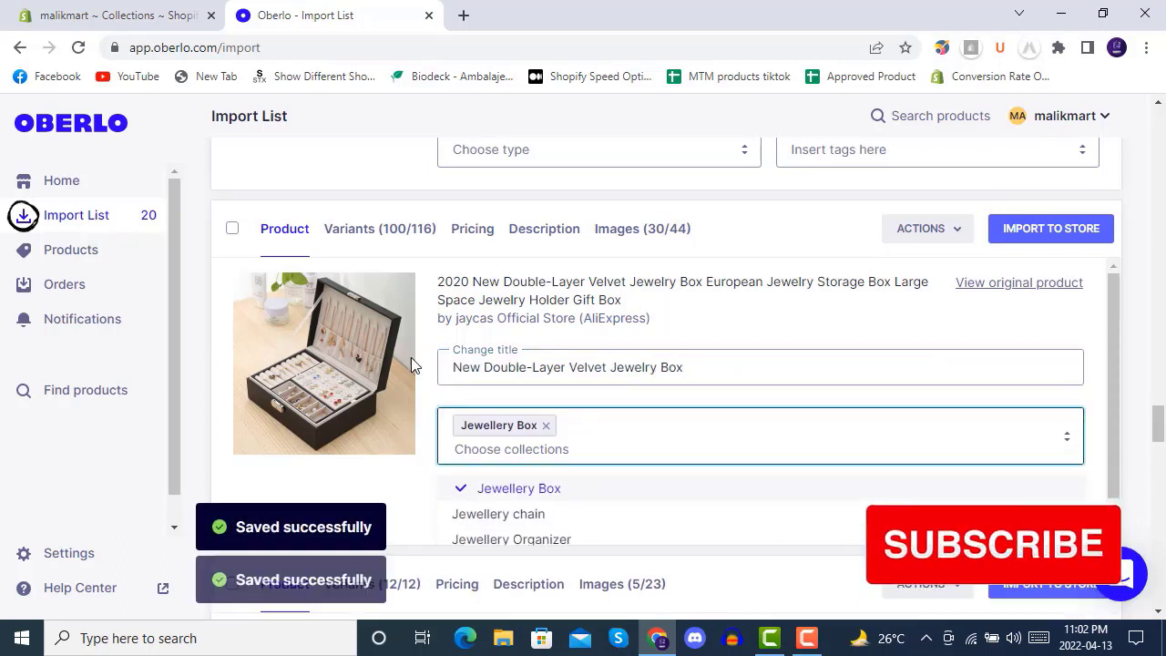
- Shorten the fourteenth product's title to "Portable Jewelry Storage Box Candy Color" and assign it to the Jewellery Box collection
{"action": "scroll", "coordinate": [411, 342], "scroll_direction": "down", "scroll_amount": 1}
{"action": "scroll", "coordinate": [593, 416], "scroll_direction": "down", "scroll_amount": 3}
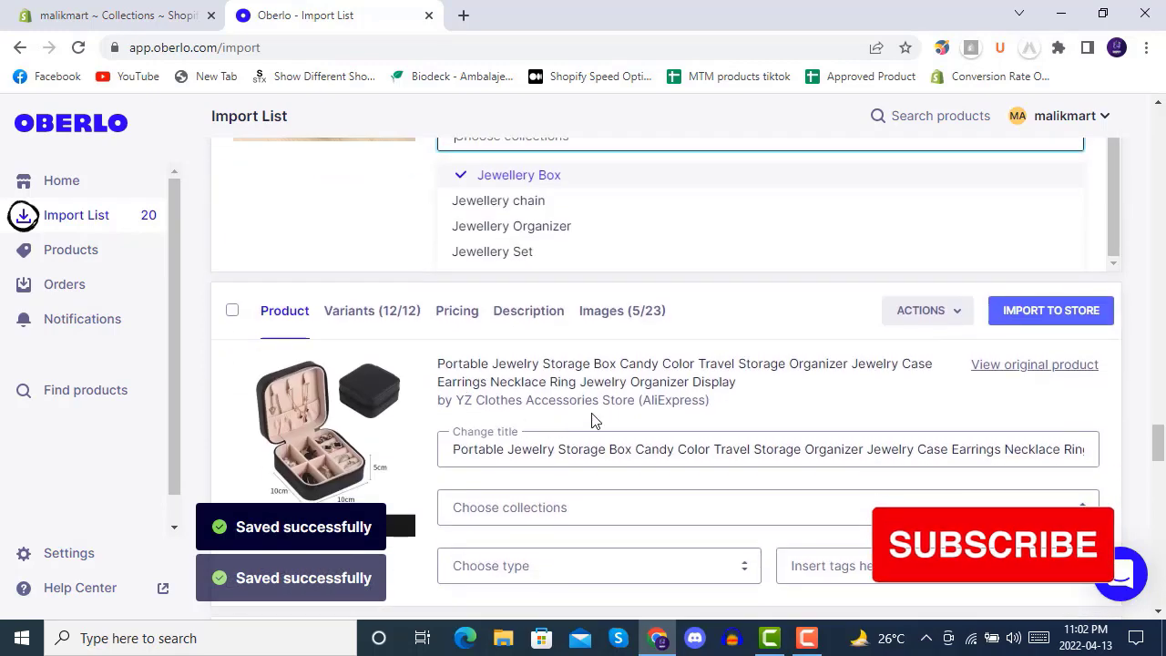
{"action": "left_click_drag", "start_coordinate": [714, 449], "coordinate": [1159, 446]}
{"action": "key", "text": "BackSpace"}
{"action": "left_click", "coordinate": [622, 474]}
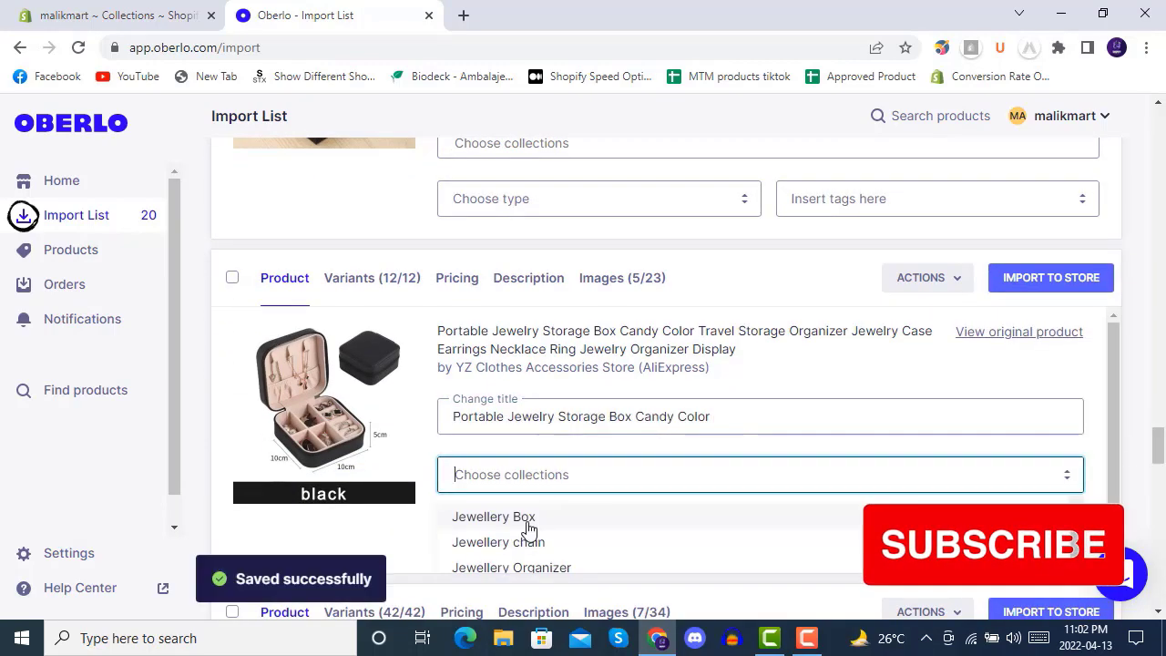
{"action": "left_click", "coordinate": [527, 521]}
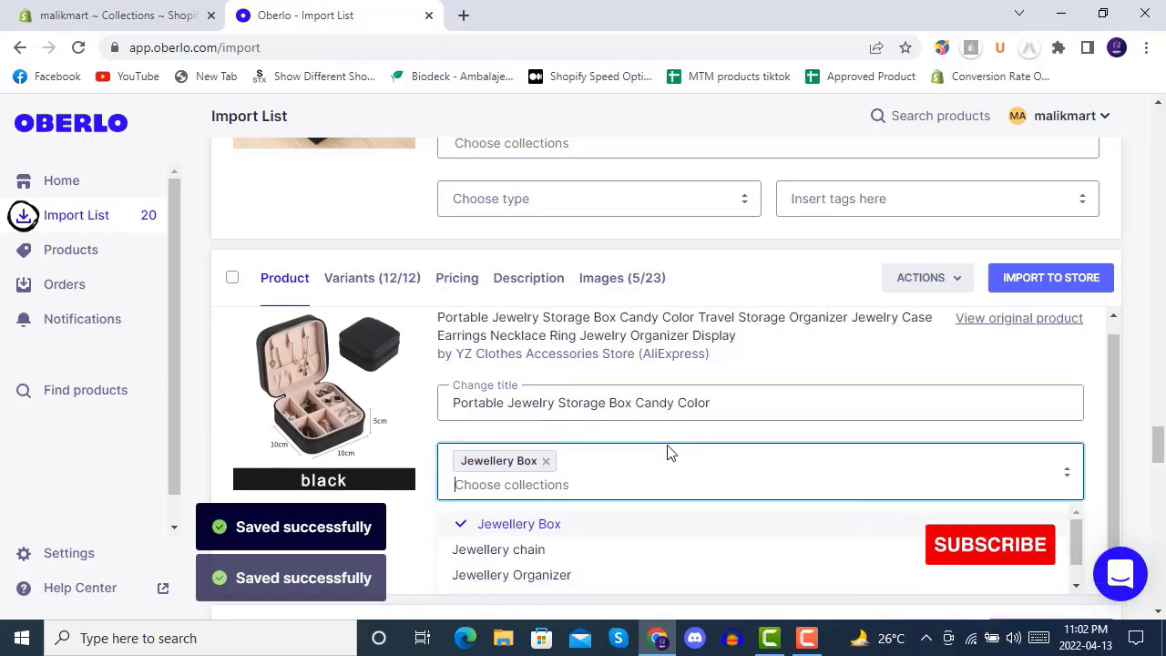
- Shorten the fifteenth product's title to "Display Travel Jewelry Case Boxes Travel Portable Jewelry Box" and assign it to the Jewellery Box collection
{"action": "scroll", "coordinate": [666, 450], "scroll_direction": "down", "scroll_amount": 4}
{"action": "double_click", "coordinate": [559, 407]}
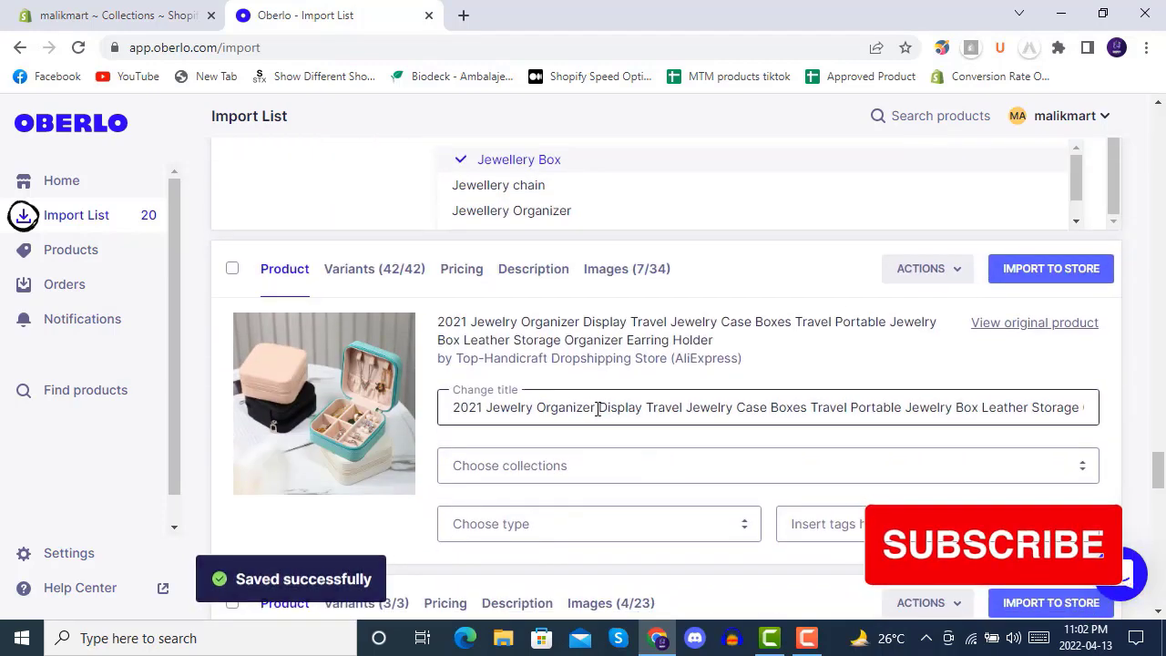
{"action": "left_click", "coordinate": [444, 402], "text": "shift"}
{"action": "key", "text": "BackSpace"}
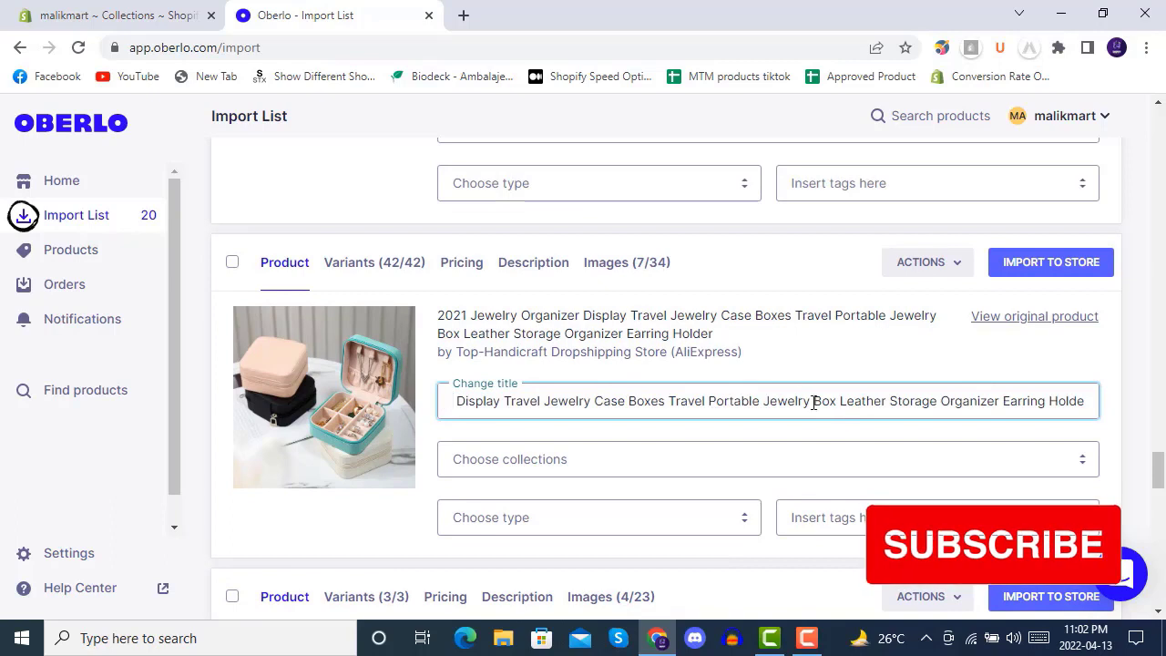
{"action": "left_click_drag", "start_coordinate": [839, 401], "coordinate": [1133, 417]}
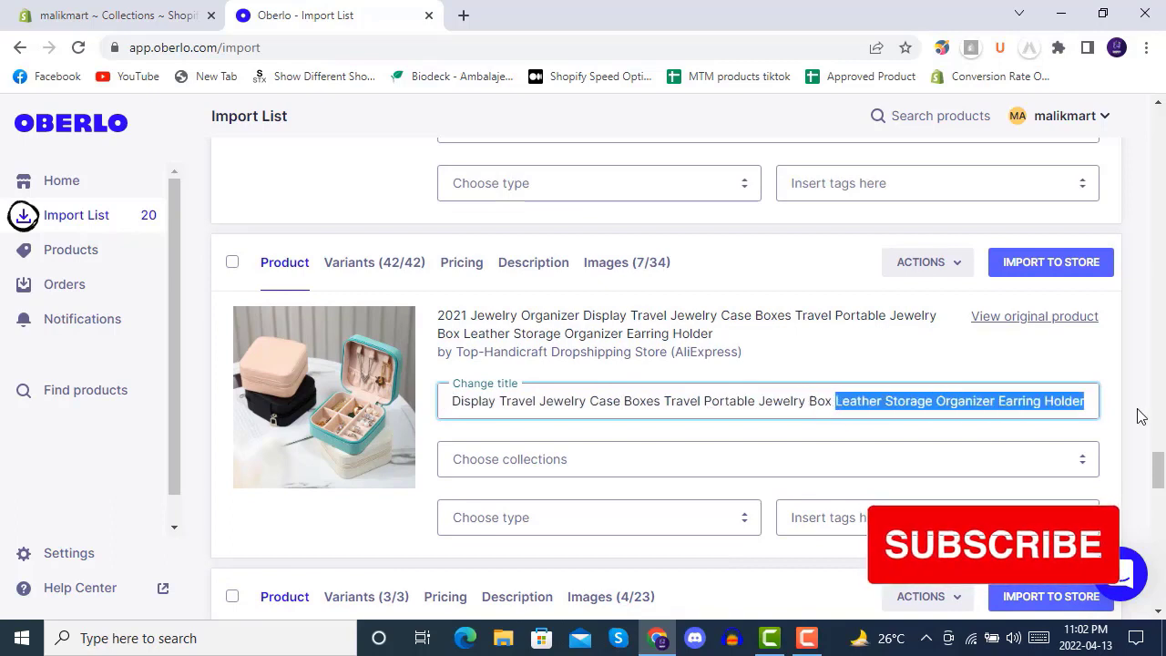
{"action": "key", "text": "BackSpace"}
{"action": "left_click", "coordinate": [643, 467]}
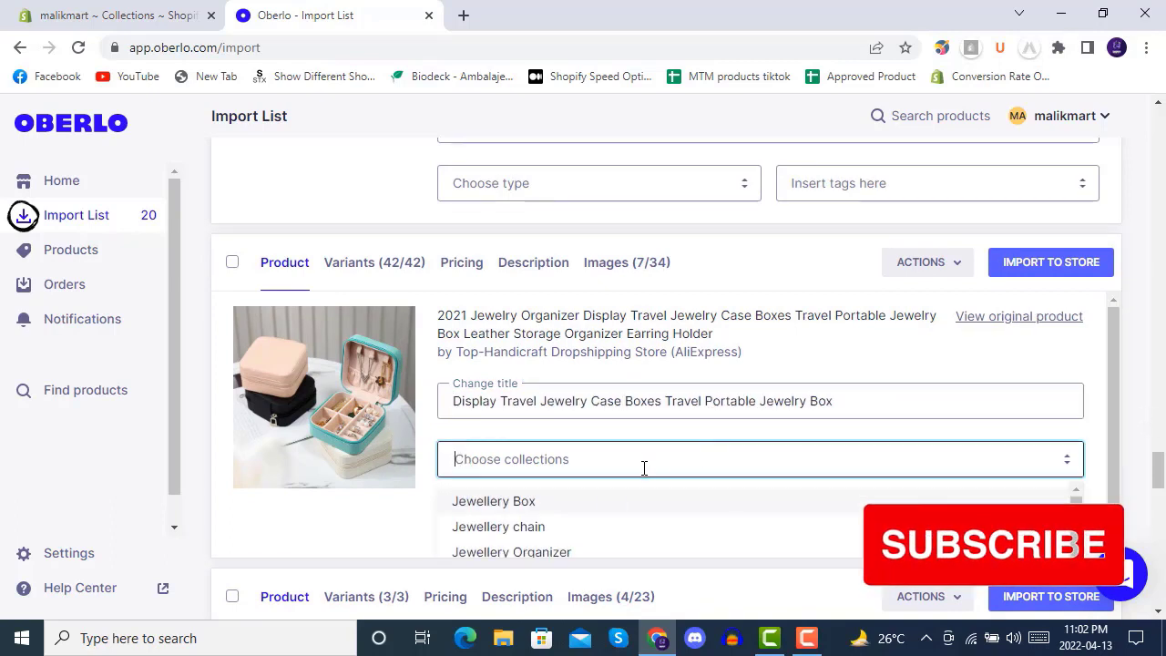
{"action": "left_click", "coordinate": [583, 507]}
- Shorten the sixteenth product's title to "Jewelry Organizer Display Travel Jewelry Case Boxes Portable Jewelry" and assign it to the Jewellery Box collection
{"action": "scroll", "coordinate": [621, 386], "scroll_direction": "down", "scroll_amount": 3}
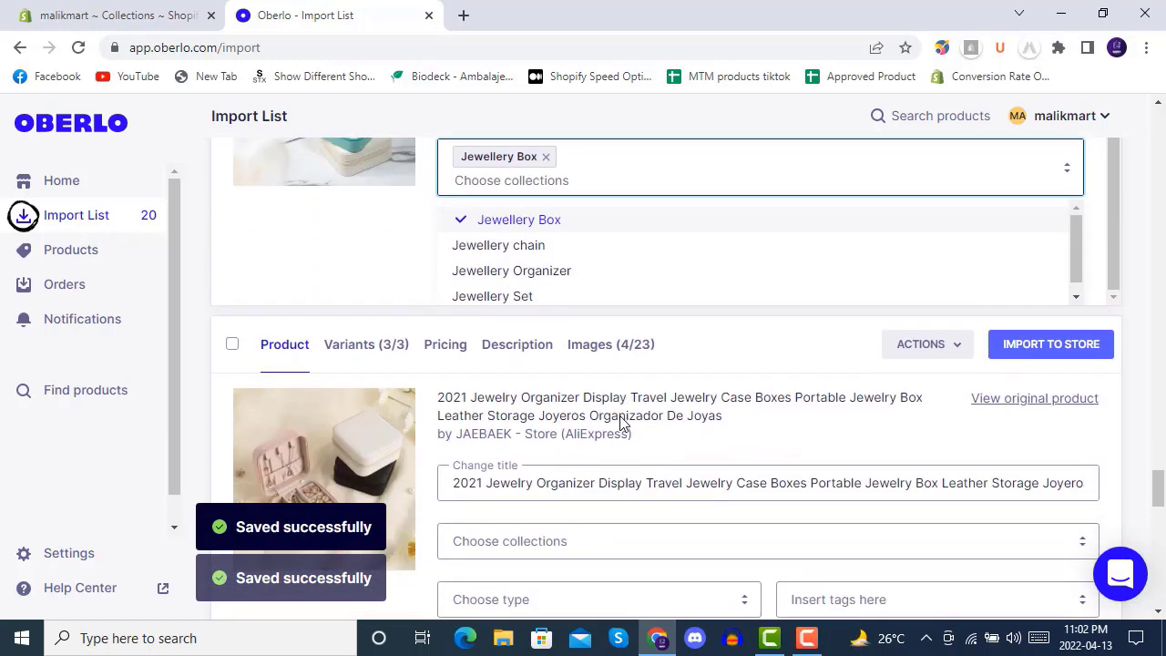
{"action": "left_click", "coordinate": [574, 418]}
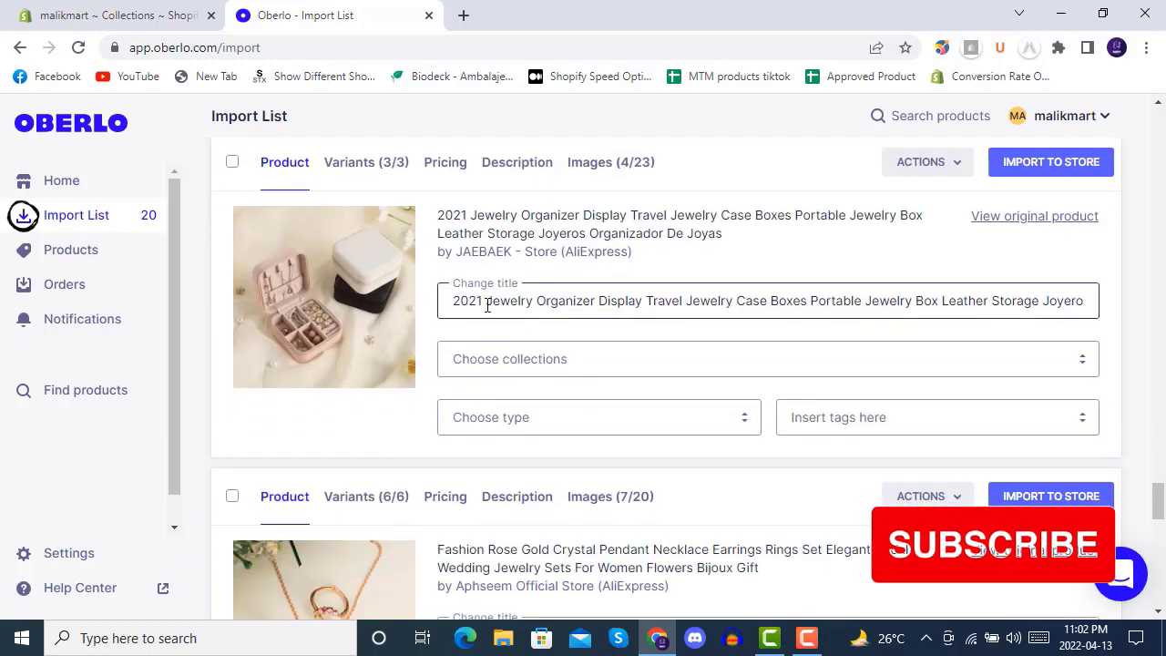
{"action": "double_click", "coordinate": [487, 302]}
{"action": "key", "text": "BackSpace"}
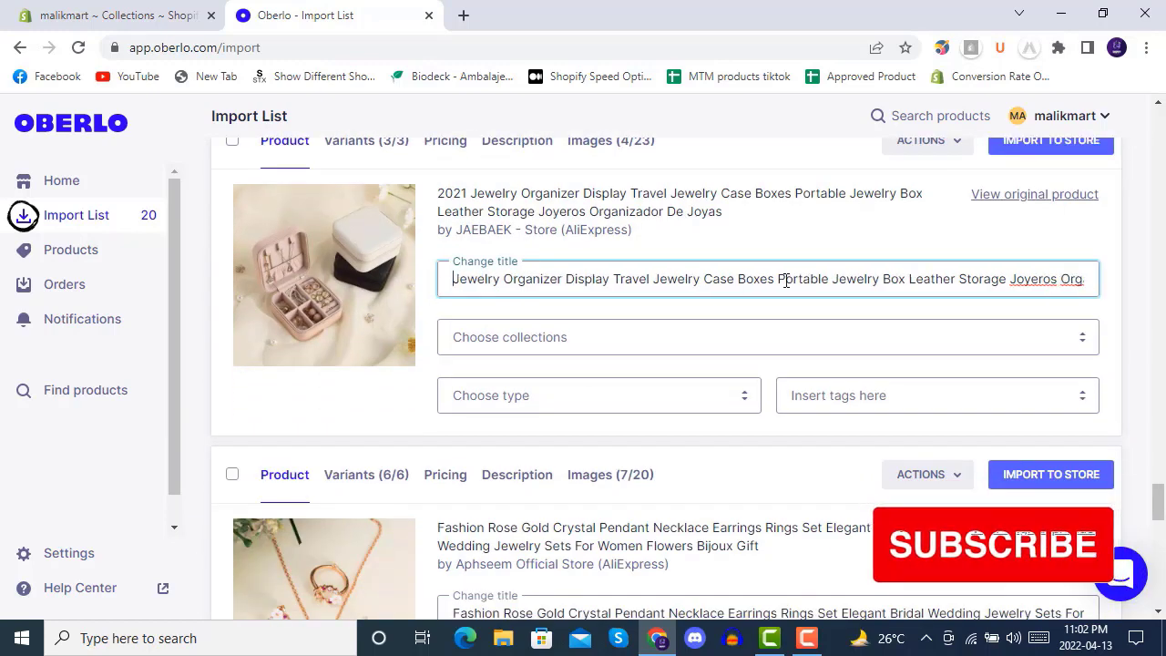
{"action": "left_click_drag", "start_coordinate": [885, 281], "coordinate": [1093, 279]}
{"action": "key", "text": "BackSpace"}
{"action": "left_click", "coordinate": [625, 336]}
{"action": "left_click", "coordinate": [594, 383]}
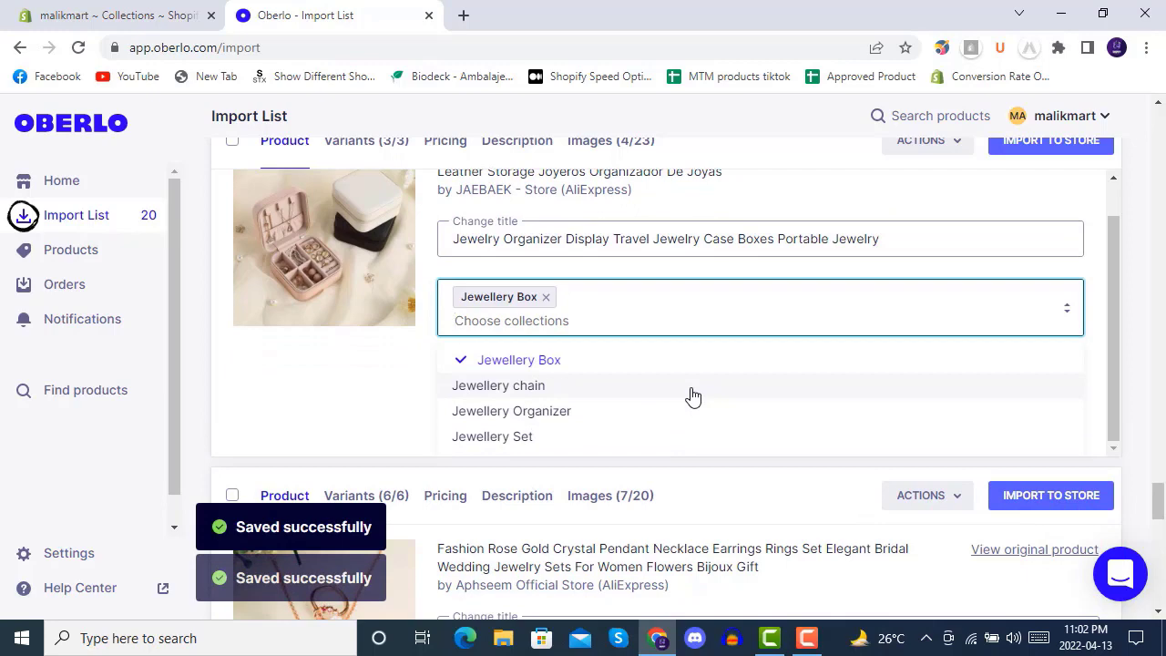
- Shorten the seventeenth product's title to "Fashion Rose Gold Crystal Pendant Necklace Earrings Rings Set" and assign it to the Jewellery Set collection
{"action": "scroll", "coordinate": [592, 435], "scroll_direction": "down", "scroll_amount": 4}
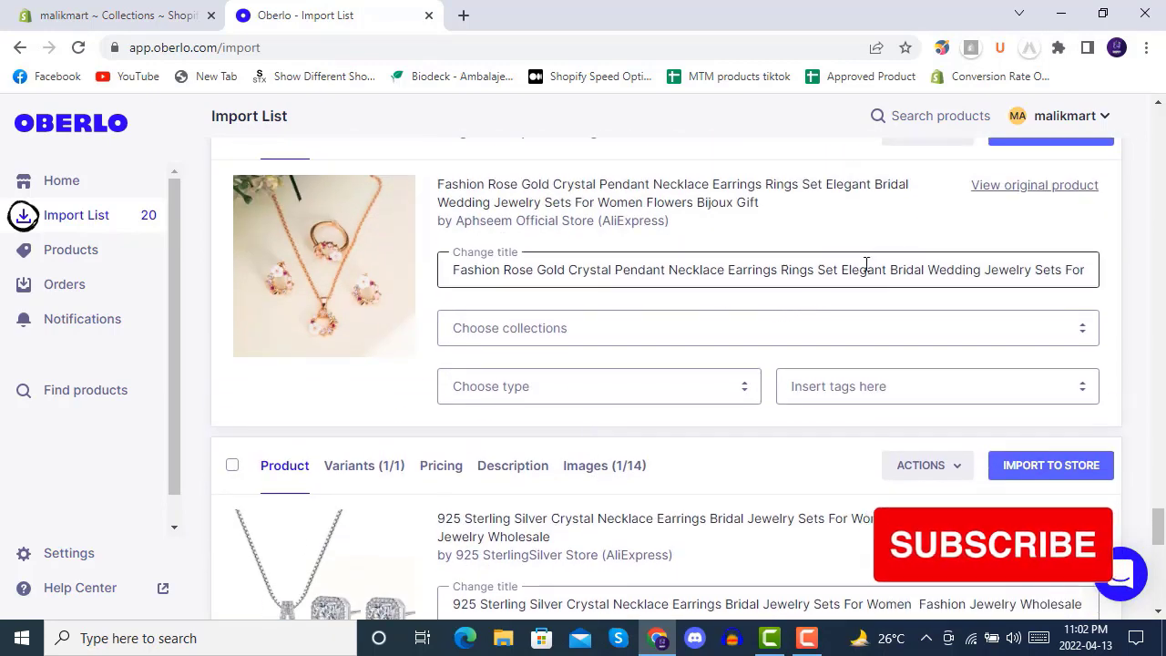
{"action": "left_click_drag", "start_coordinate": [844, 270], "coordinate": [1159, 279]}
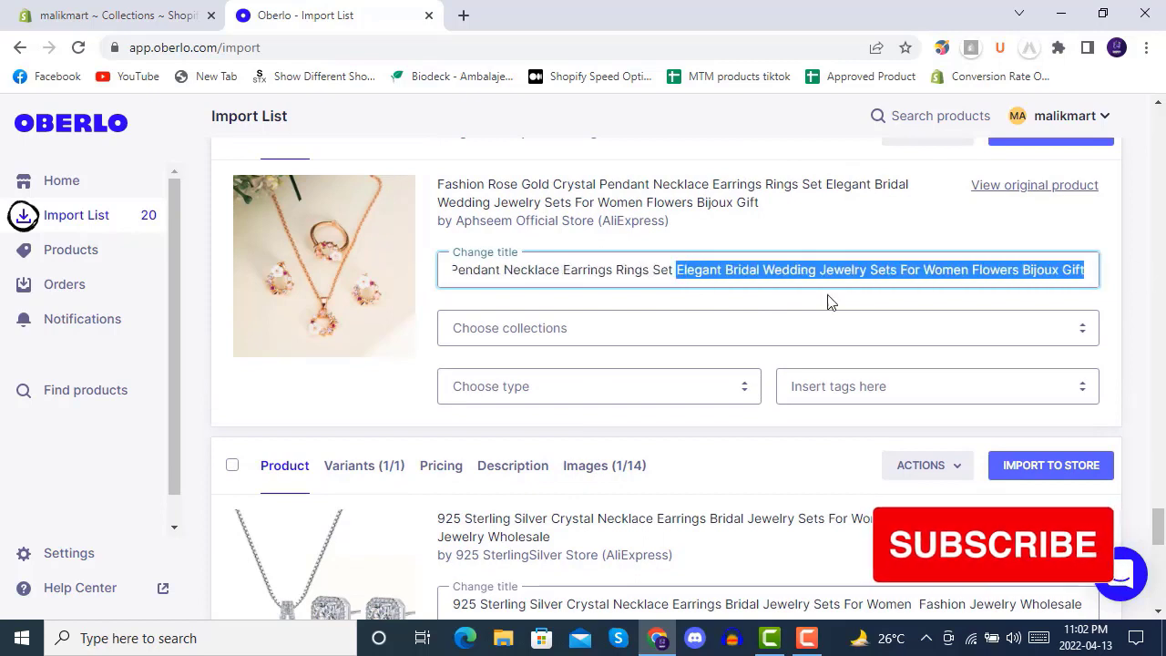
{"action": "key", "text": "BackSpace"}
{"action": "left_click", "coordinate": [534, 325]}
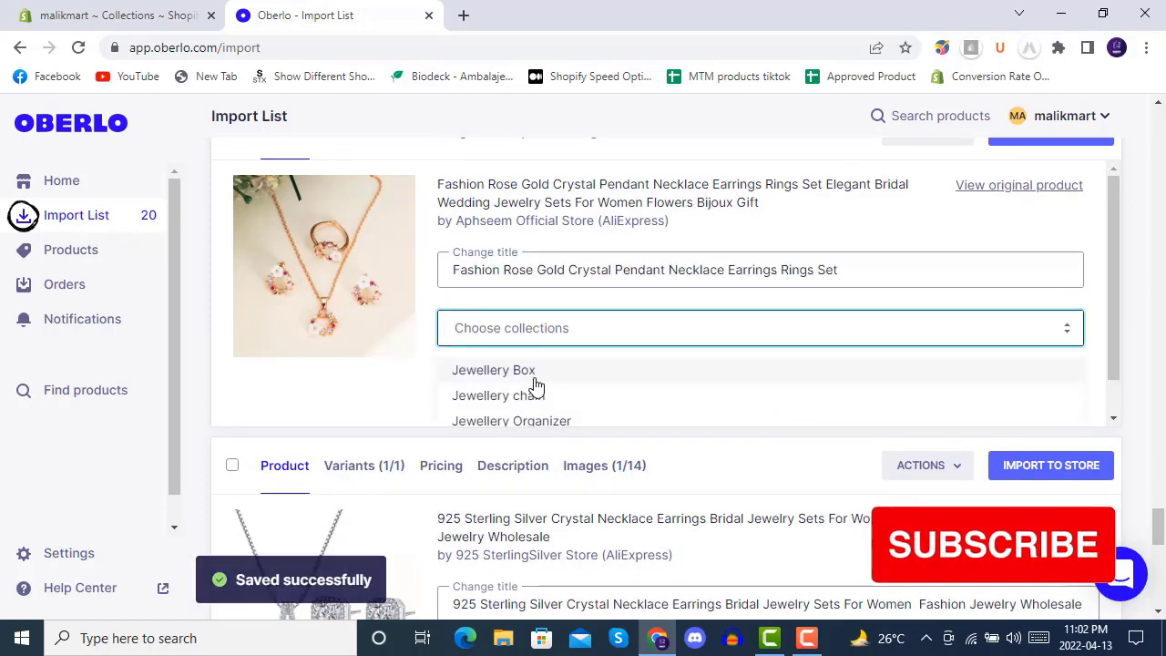
{"action": "scroll", "coordinate": [541, 365], "scroll_direction": "down", "scroll_amount": 1}
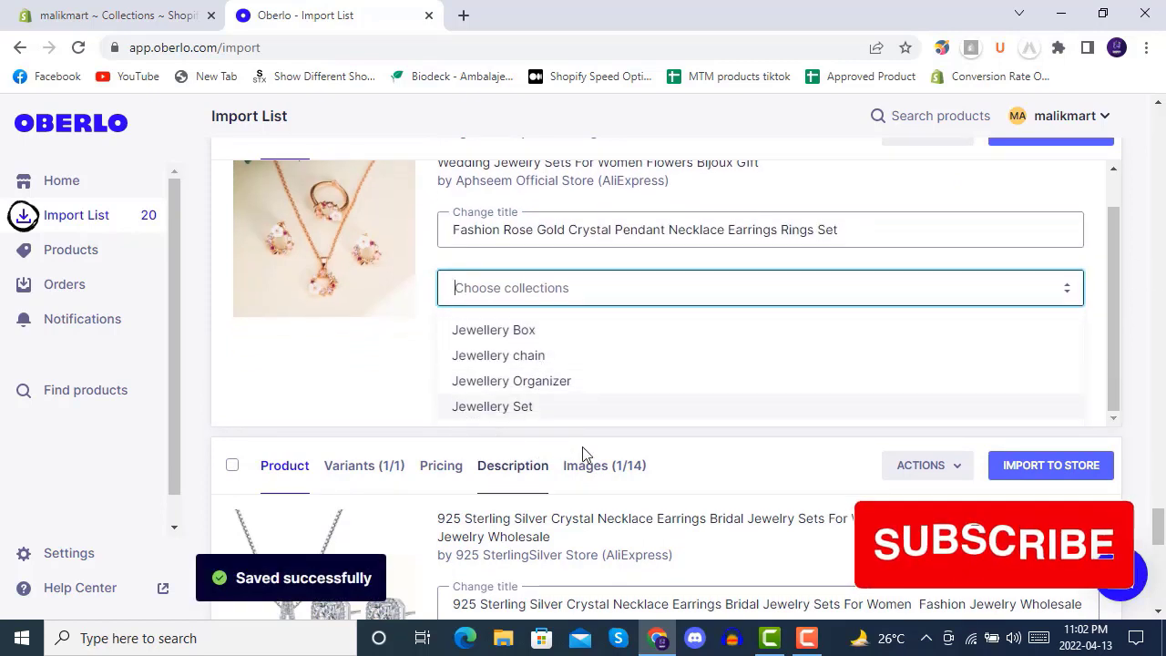
{"action": "left_click", "coordinate": [546, 412]}
- Shorten the eighteenth product's title to "Sterling Silver Crystal Necklace Earrings Bridal Jewelry Sets" and assign it to the Jewellery Set collection
{"action": "scroll", "coordinate": [663, 434], "scroll_direction": "down", "scroll_amount": 4}
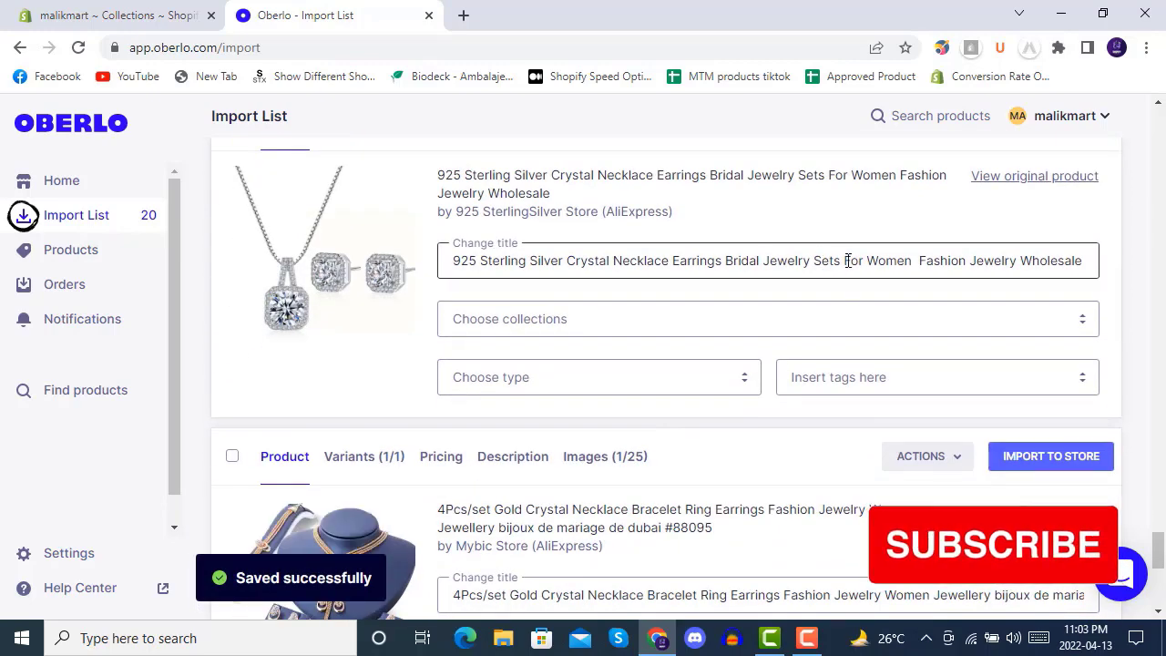
{"action": "left_click_drag", "start_coordinate": [847, 261], "coordinate": [1129, 266]}
{"action": "key", "text": "BackSpace"}
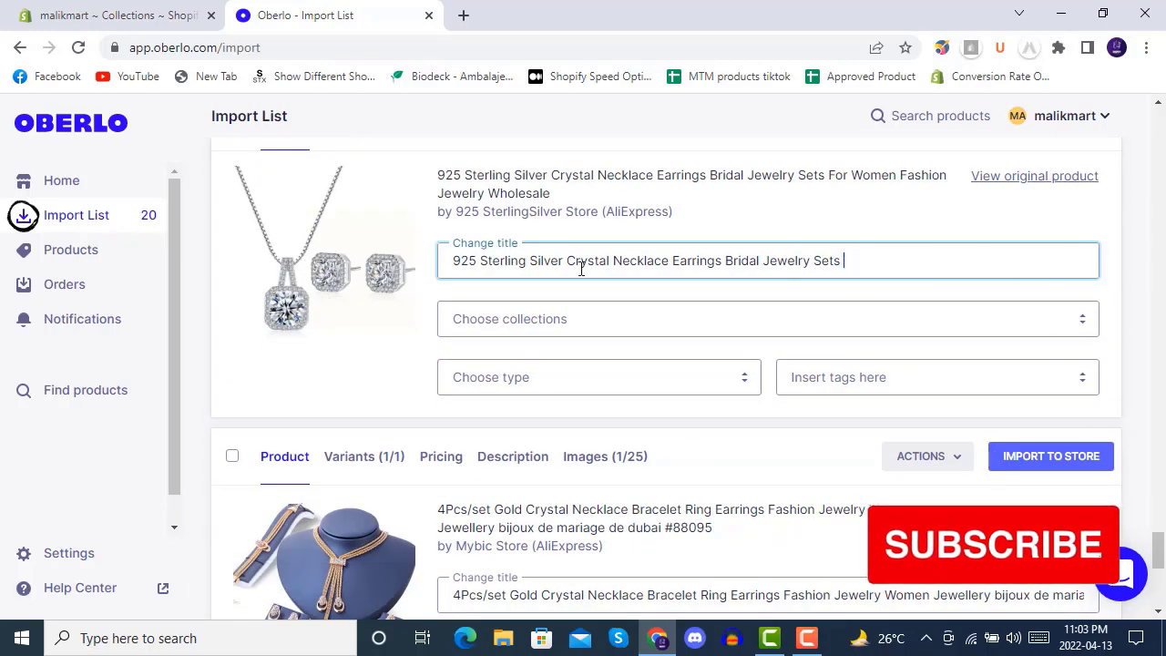
{"action": "left_click_drag", "start_coordinate": [482, 261], "coordinate": [422, 268]}
{"action": "key", "text": "BackSpace"}
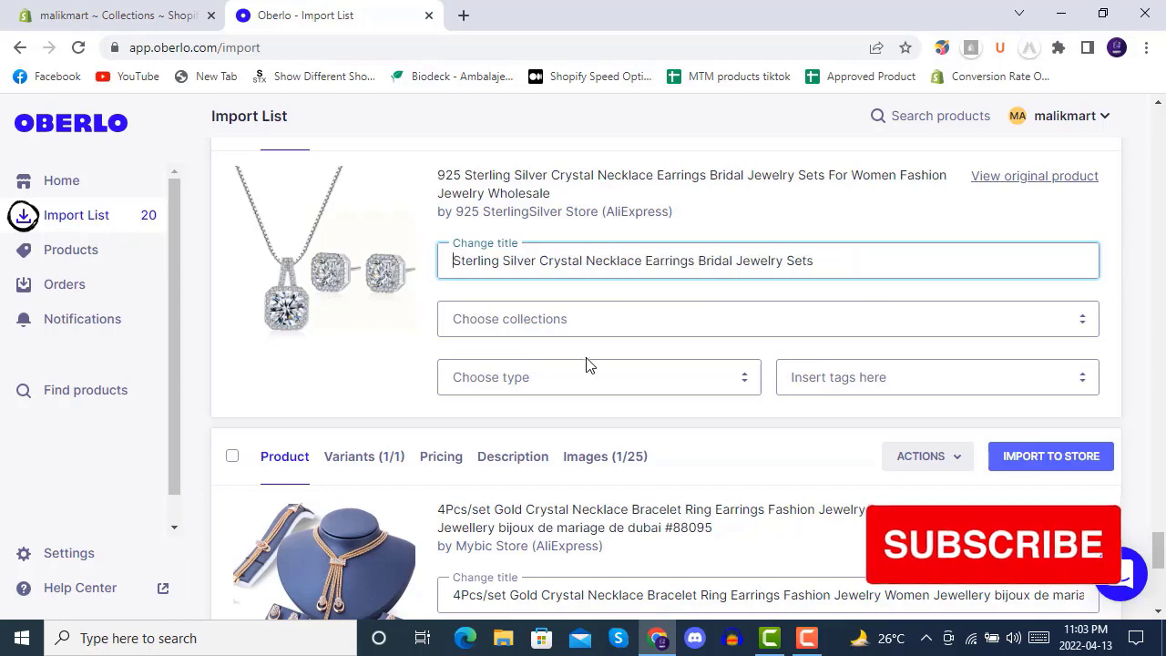
{"action": "left_click", "coordinate": [609, 320]}
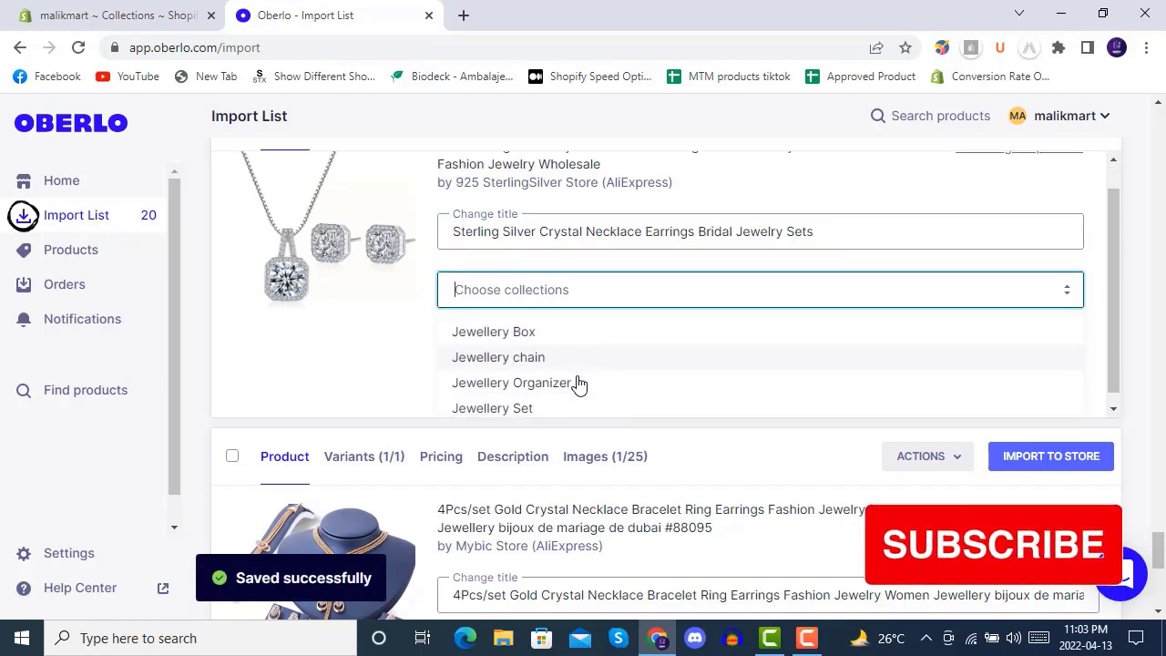
{"action": "left_click", "coordinate": [561, 401]}
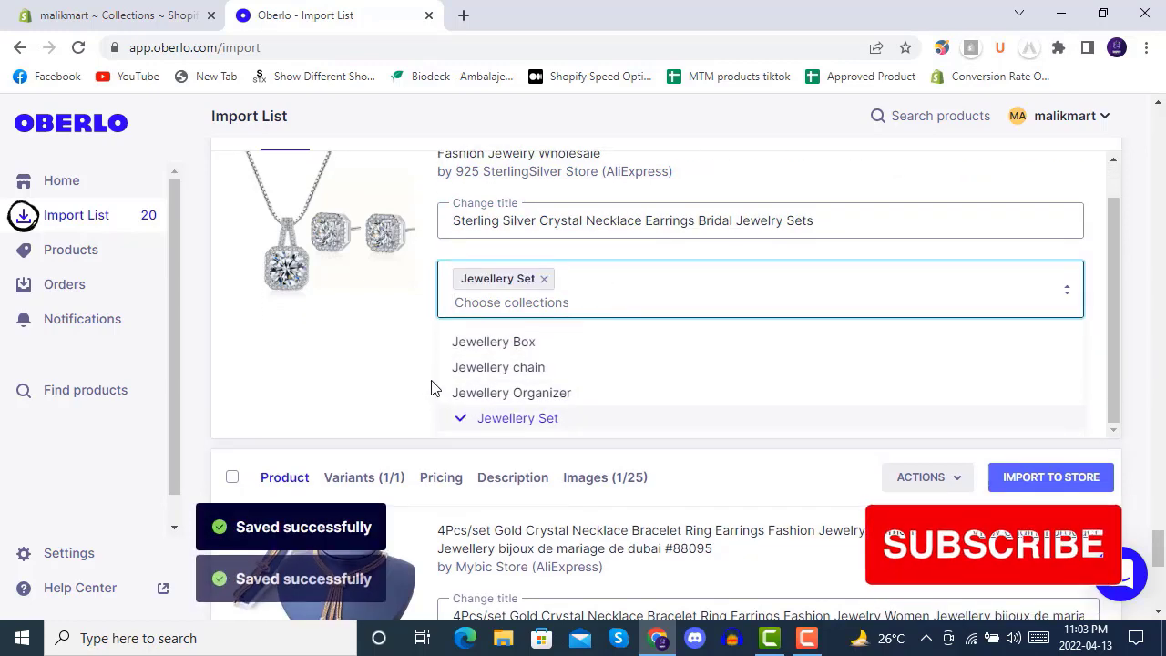
- Shorten the nineteenth product's title to "Crystal Necklace Bracelet Ring Earrings Fashion Jewelry" and assign it to the Jewellery Set collection
{"action": "scroll", "coordinate": [481, 385], "scroll_direction": "down", "scroll_amount": 3}
{"action": "left_click_drag", "start_coordinate": [532, 346], "coordinate": [451, 310]}
{"action": "key", "text": "BackSpace"}
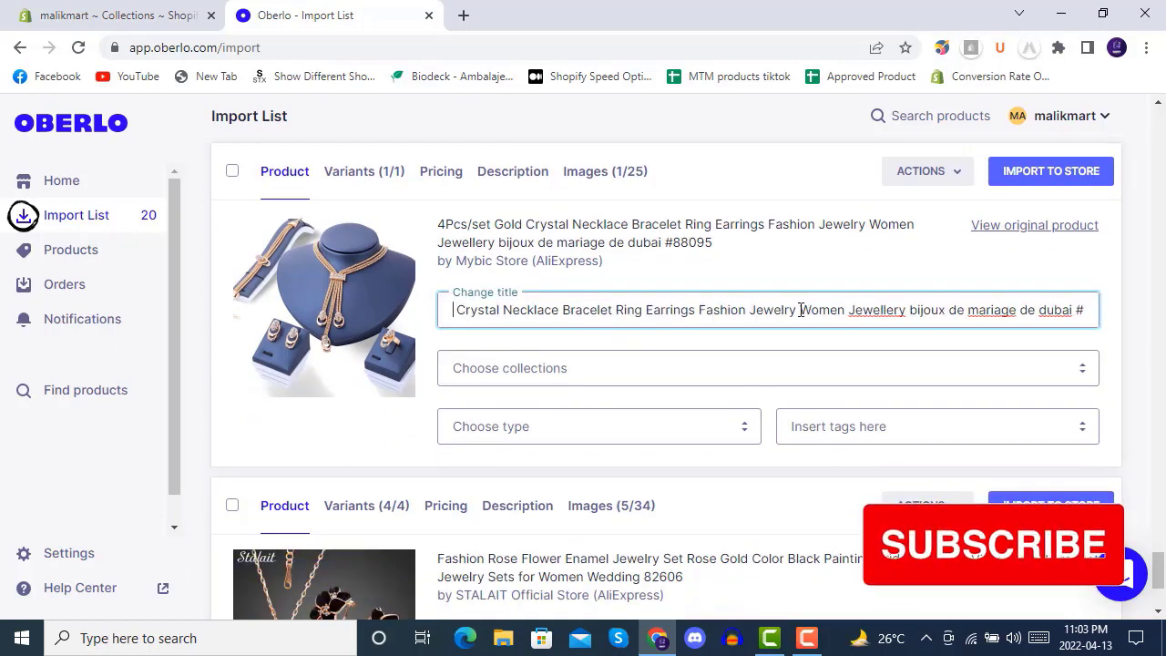
{"action": "left_click_drag", "start_coordinate": [799, 310], "coordinate": [1129, 320]}
{"action": "key", "text": "BackSpace"}
{"action": "left_click", "coordinate": [655, 364]}
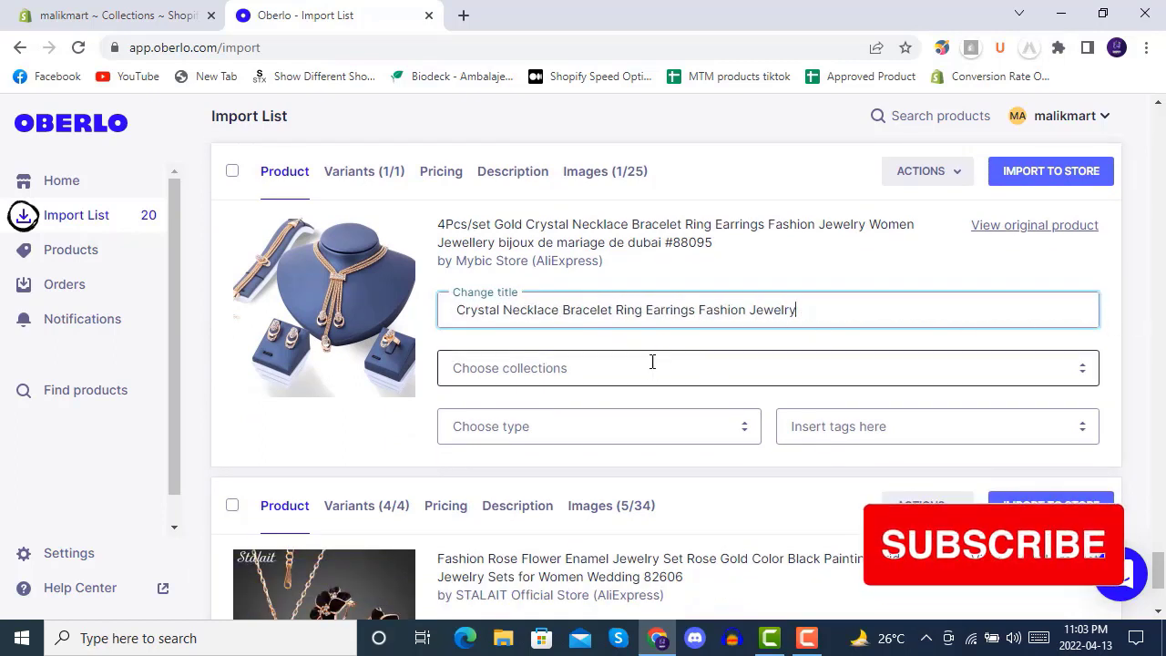
{"action": "scroll", "coordinate": [550, 410], "scroll_direction": "down", "scroll_amount": 1}
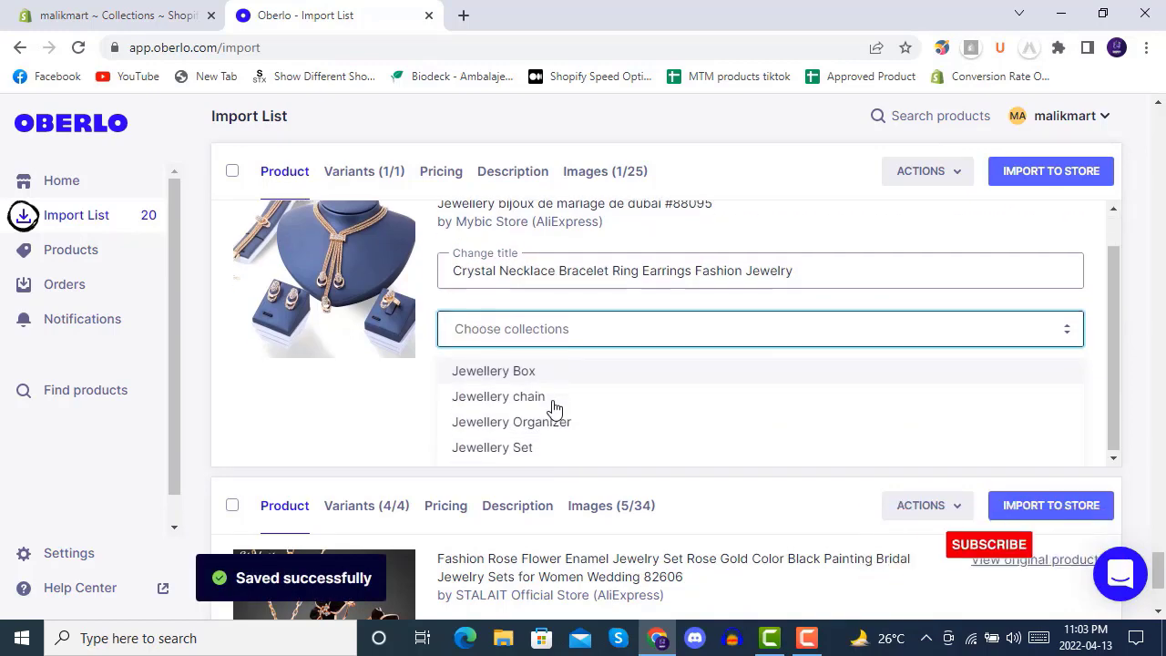
{"action": "left_click", "coordinate": [561, 446]}
- Shorten the twentieth product's title to "Fashion Rose Flower Enamel Jewelry Set Rose Gold" and assign it to the Jewellery Set collection
{"action": "scroll", "coordinate": [599, 395], "scroll_direction": "down", "scroll_amount": 3}
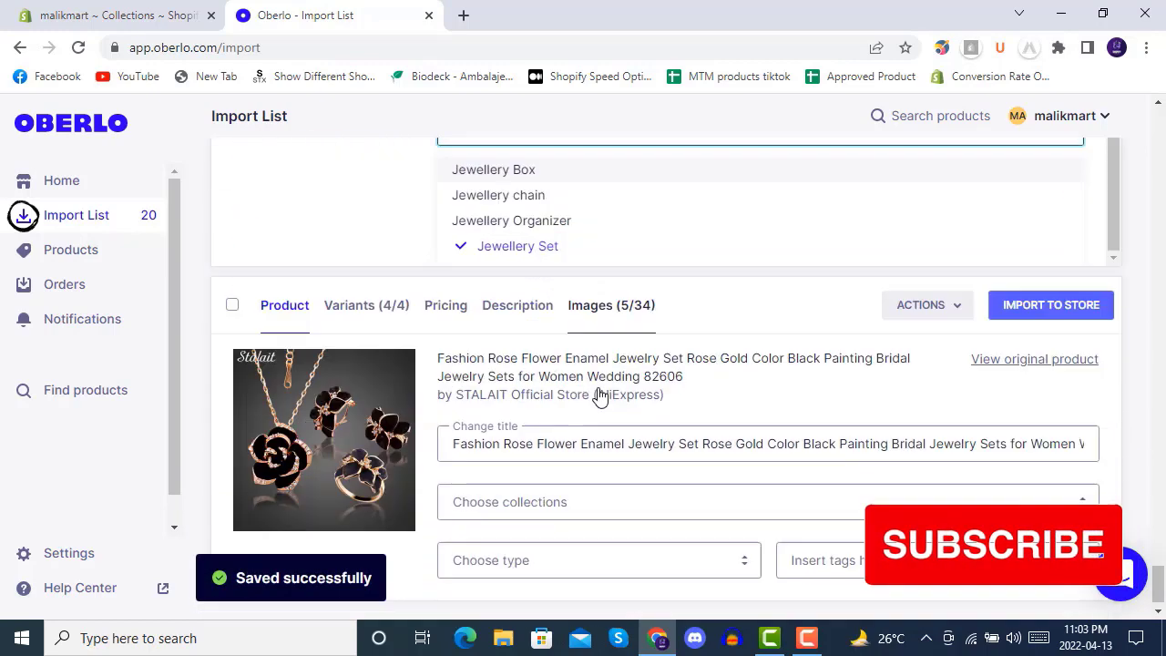
{"action": "left_click", "coordinate": [766, 418]}
{"action": "key", "text": "shift+End"}
{"action": "key", "text": "BackSpace"}
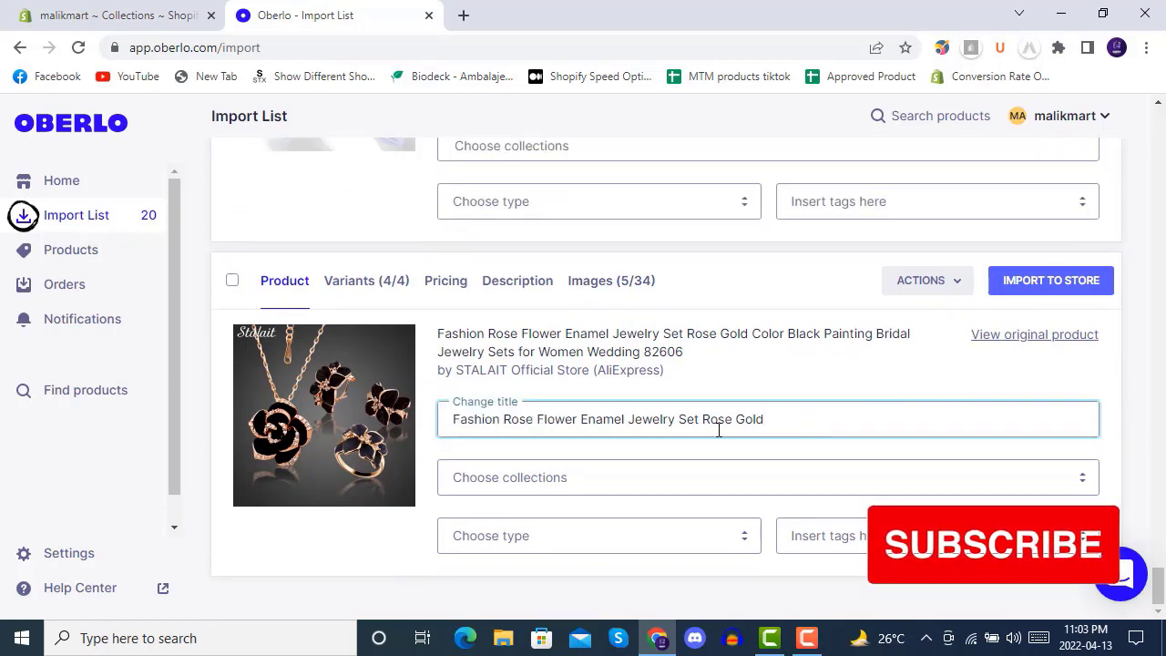
{"action": "left_click", "coordinate": [596, 476]}
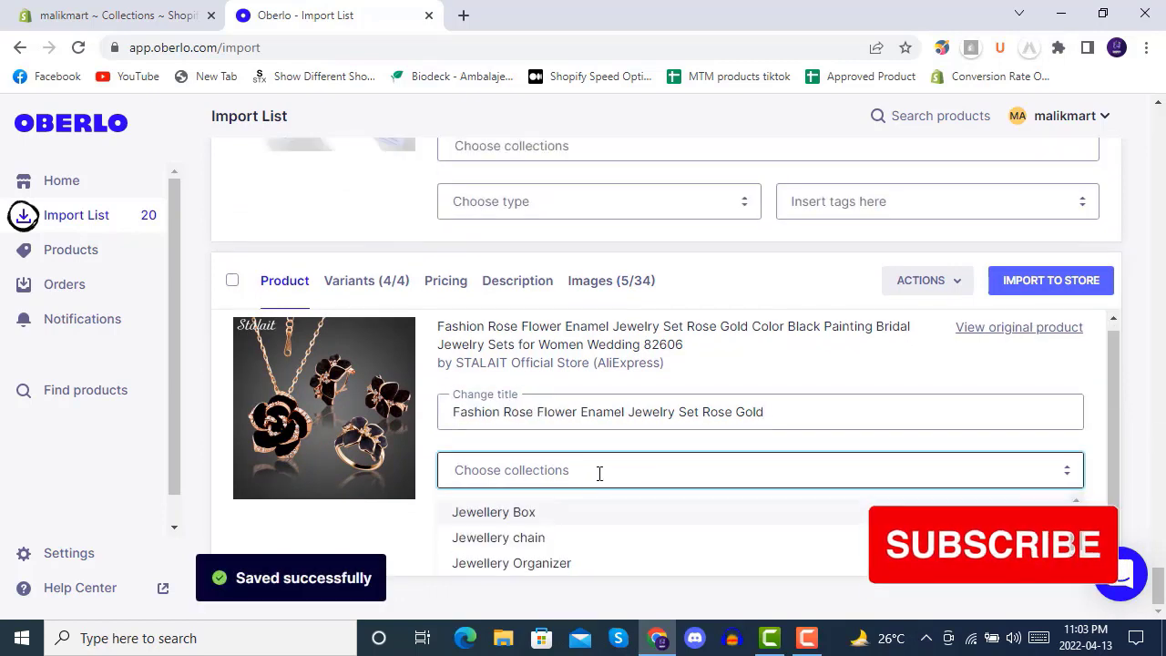
{"action": "scroll", "coordinate": [632, 520], "scroll_direction": "down", "scroll_amount": 1}
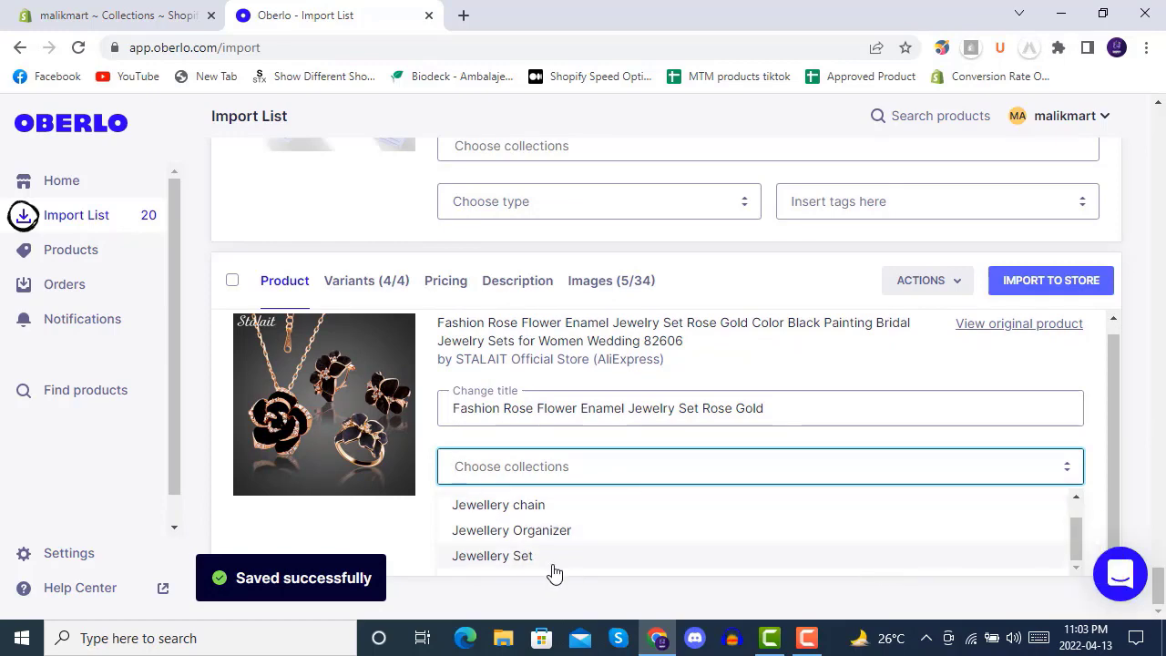
{"action": "left_click", "coordinate": [601, 553]}
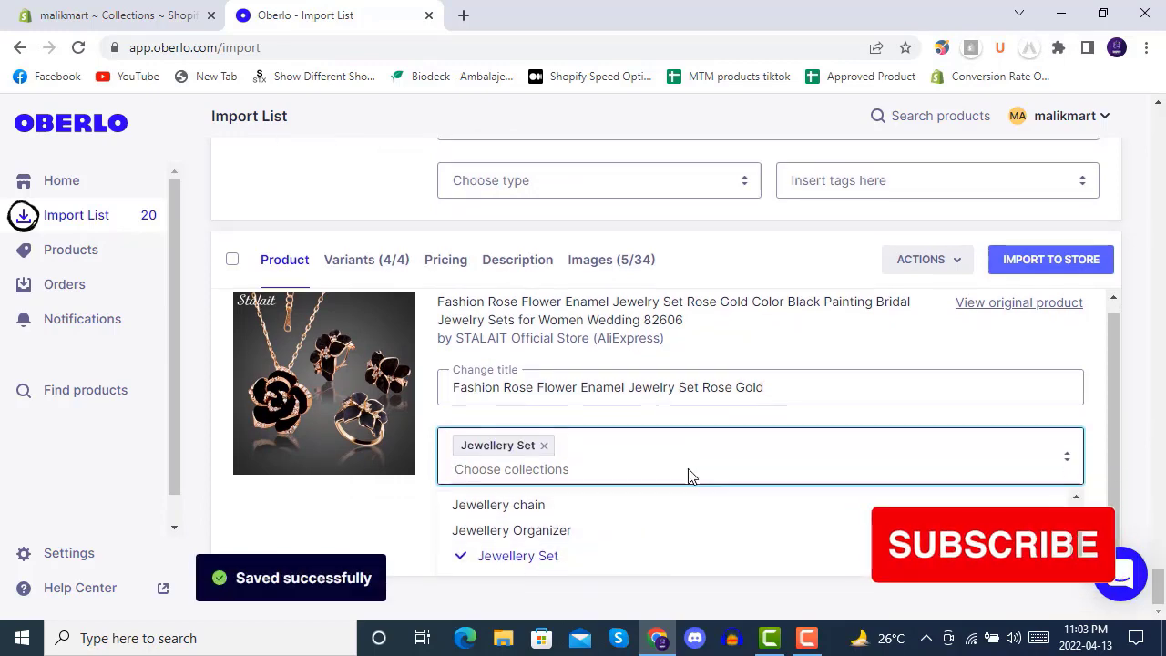
- Select every product on the import list one by one, from "Amazing Price jewelry sets" to "Fashion Rose Flower Enamel Jewelry Set Rose Gold"
{"action": "scroll", "coordinate": [585, 440], "scroll_direction": "down", "scroll_amount": 15}
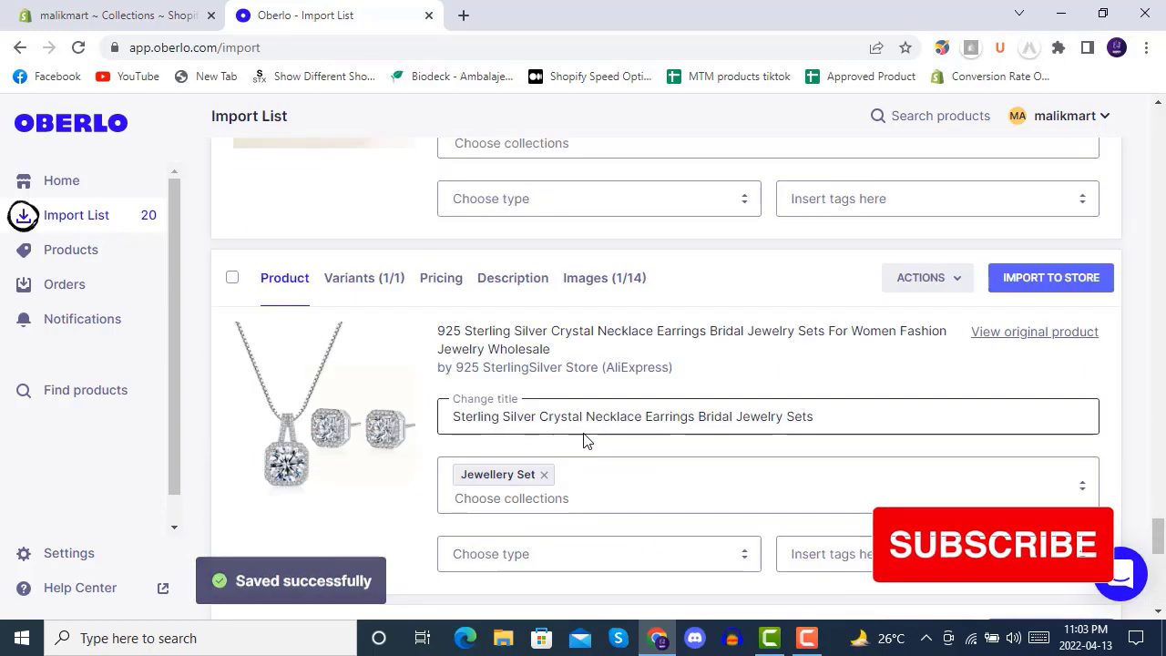
{"action": "scroll", "coordinate": [585, 433], "scroll_direction": "up", "scroll_amount": 15}
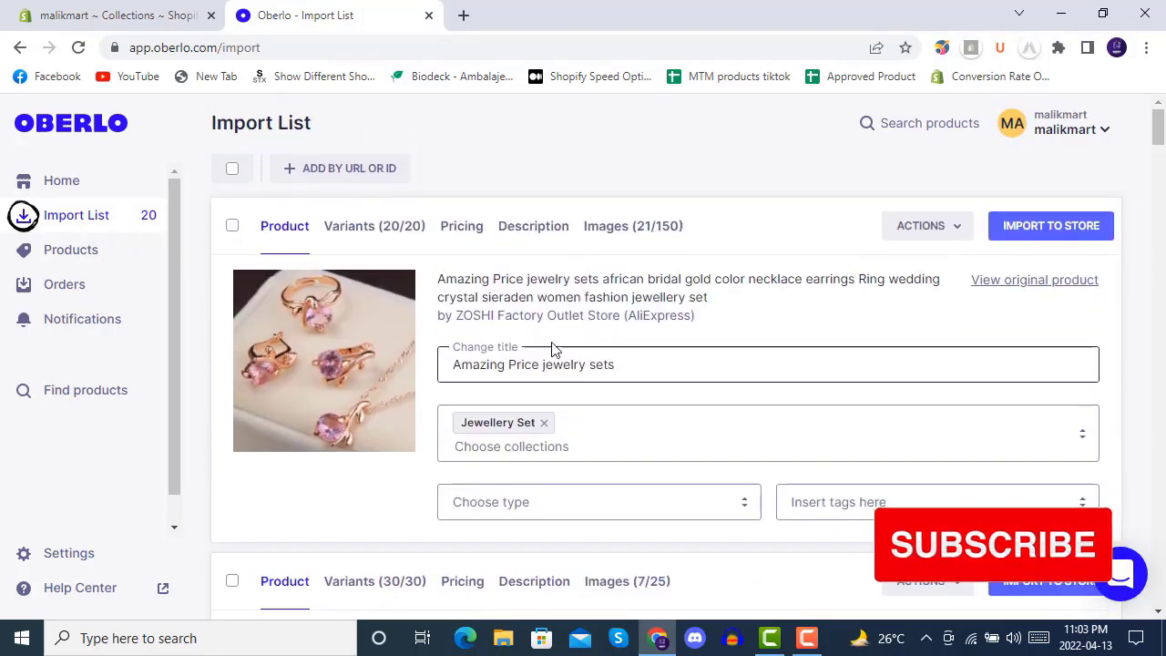
{"action": "left_click", "coordinate": [232, 226]}
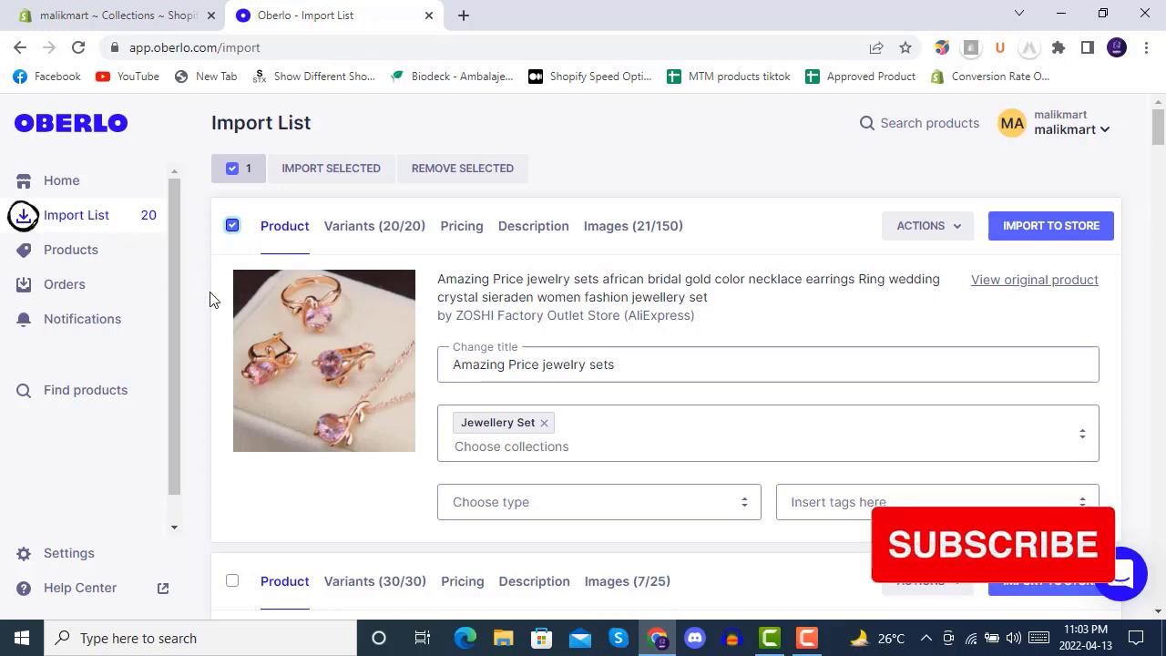
{"action": "scroll", "coordinate": [209, 300], "scroll_direction": "down", "scroll_amount": 3}
{"action": "scroll", "coordinate": [234, 346], "scroll_direction": "down", "scroll_amount": 4}
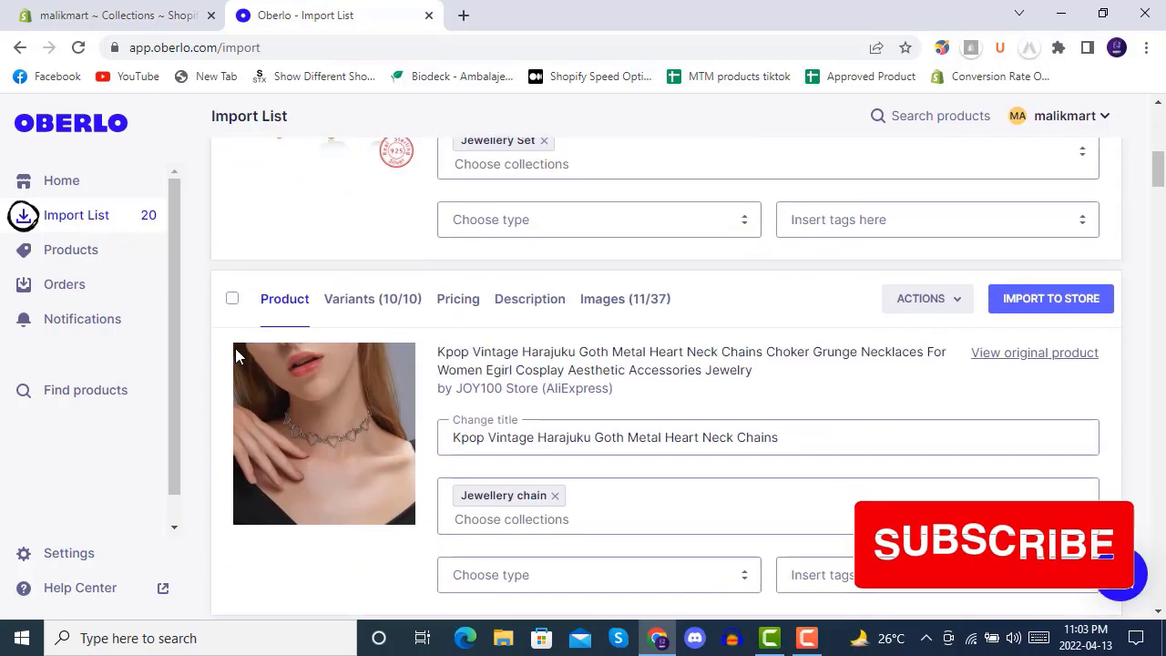
{"action": "left_click", "coordinate": [232, 299]}
{"action": "scroll", "coordinate": [237, 356], "scroll_direction": "down", "scroll_amount": 3}
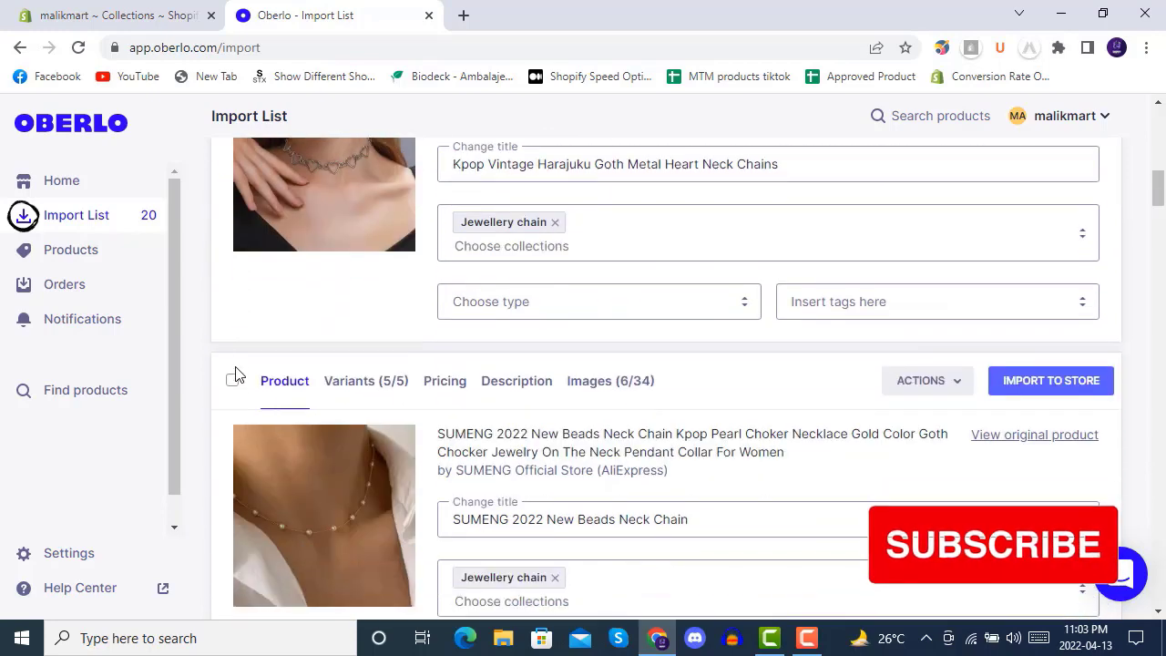
{"action": "left_click", "coordinate": [231, 378]}
{"action": "scroll", "coordinate": [235, 383], "scroll_direction": "down", "scroll_amount": 5}
{"action": "left_click", "coordinate": [232, 281]}
{"action": "scroll", "coordinate": [234, 292], "scroll_direction": "down", "scroll_amount": 4}
{"action": "left_click", "coordinate": [232, 270]}
{"action": "scroll", "coordinate": [235, 281], "scroll_direction": "down", "scroll_amount": 3}
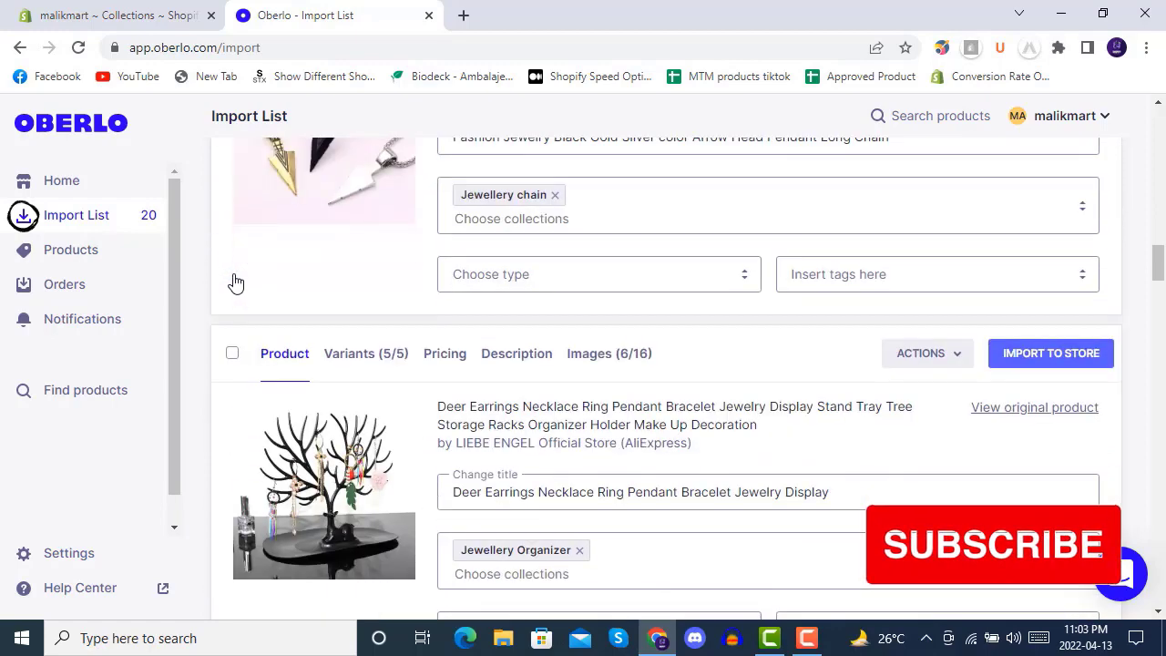
{"action": "left_click", "coordinate": [232, 356]}
{"action": "scroll", "coordinate": [234, 362], "scroll_direction": "down", "scroll_amount": 4}
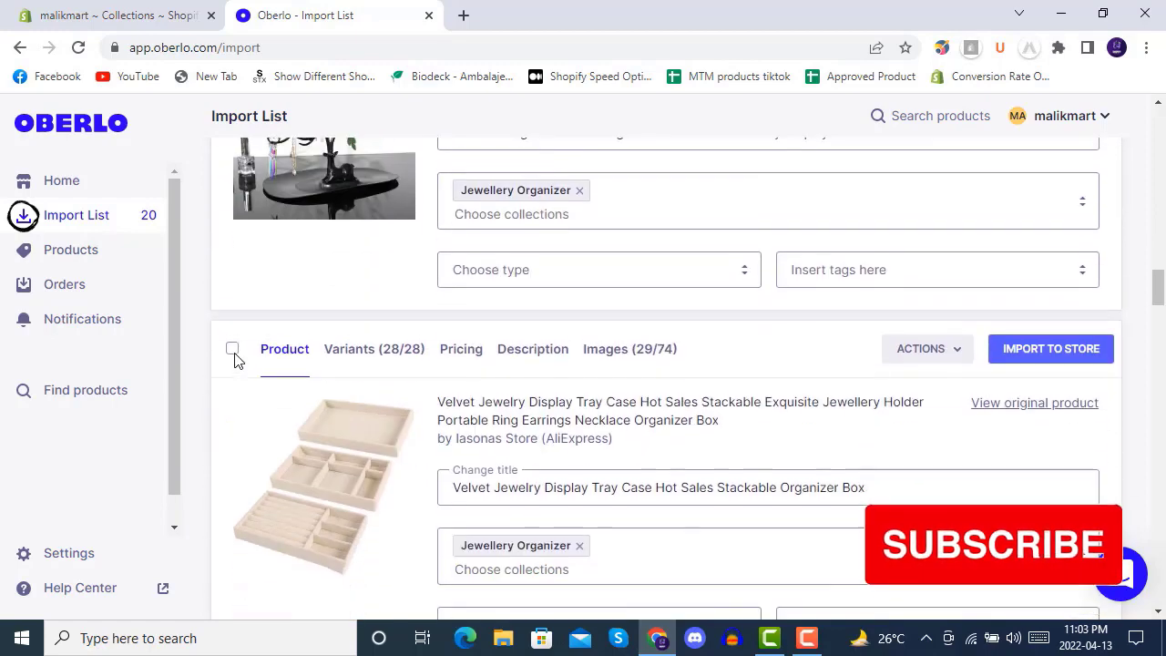
{"action": "left_click", "coordinate": [232, 350]}
{"action": "scroll", "coordinate": [234, 356], "scroll_direction": "down", "scroll_amount": 4}
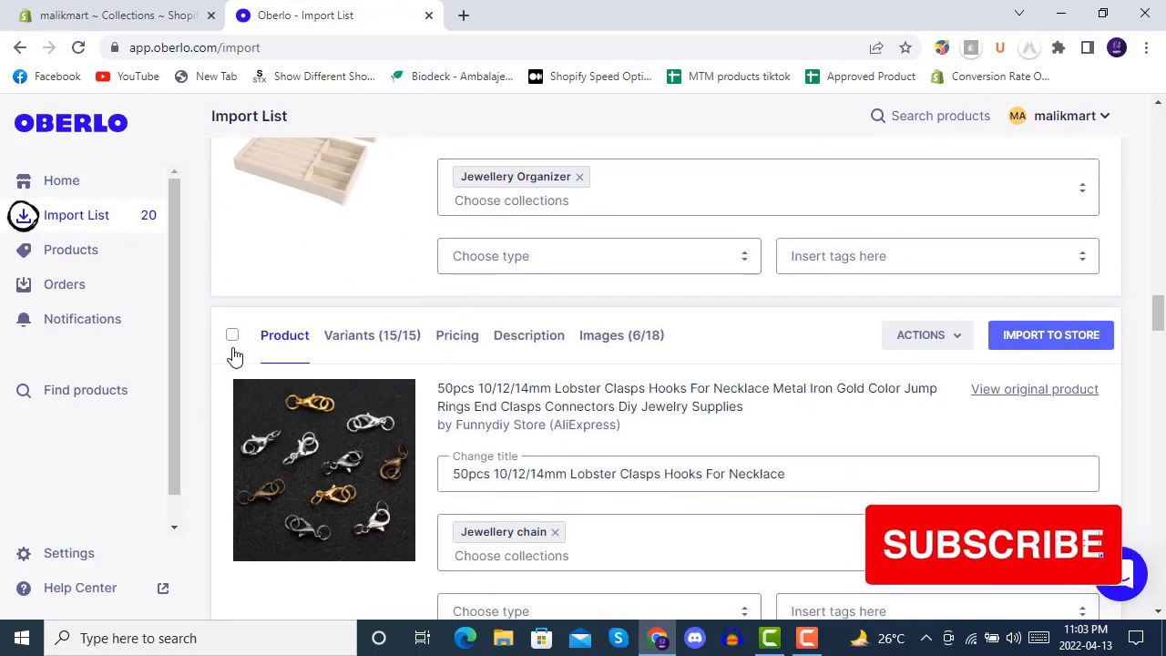
{"action": "left_click", "coordinate": [232, 336]}
{"action": "scroll", "coordinate": [234, 346], "scroll_direction": "down", "scroll_amount": 3}
{"action": "left_click", "coordinate": [233, 416]}
{"action": "scroll", "coordinate": [233, 382], "scroll_direction": "down", "scroll_amount": 5}
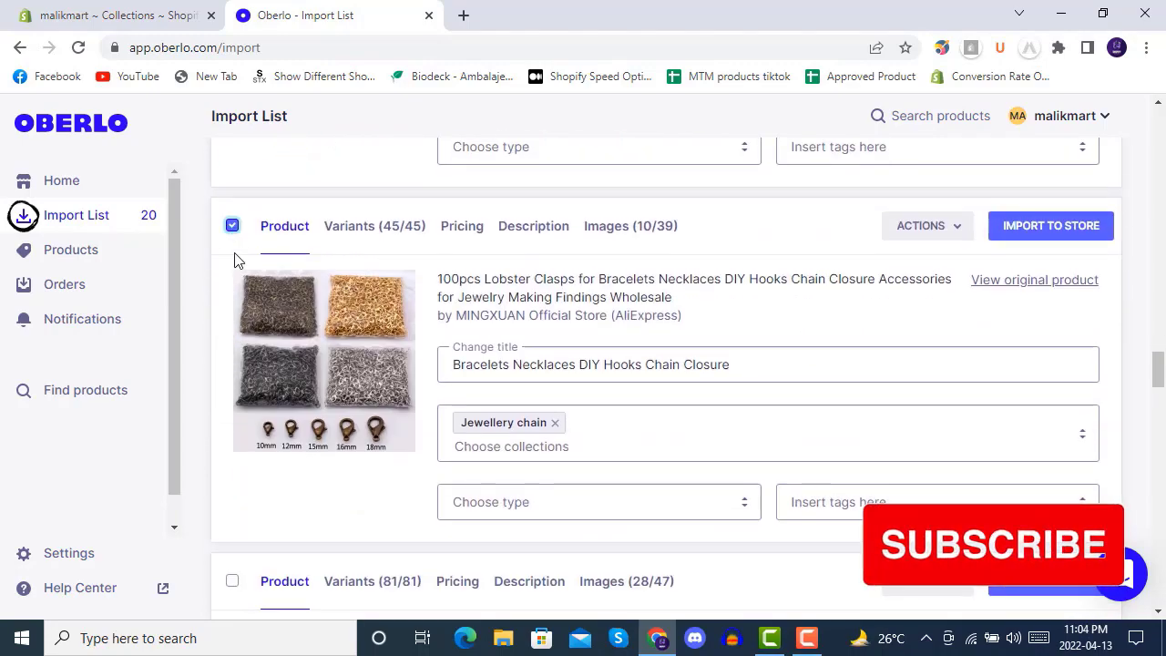
{"action": "scroll", "coordinate": [234, 276], "scroll_direction": "down", "scroll_amount": 3}
{"action": "left_click", "coordinate": [232, 309]}
{"action": "scroll", "coordinate": [232, 314], "scroll_direction": "down", "scroll_amount": 5}
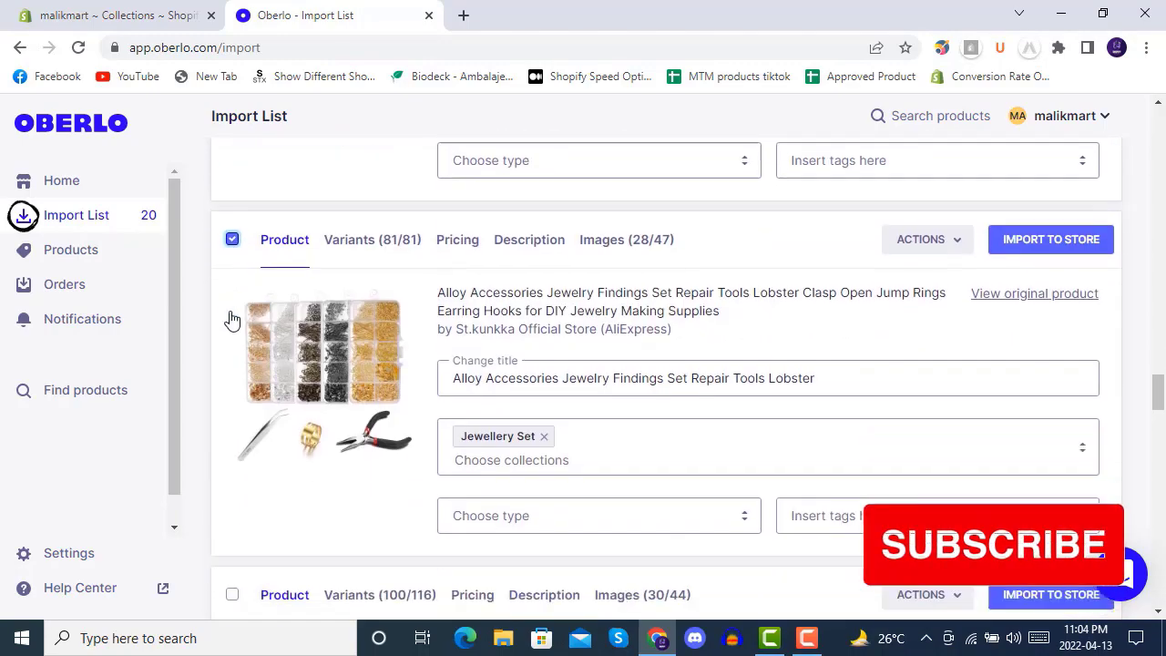
{"action": "left_click", "coordinate": [232, 208]}
{"action": "scroll", "coordinate": [236, 273], "scroll_direction": "down", "scroll_amount": 3}
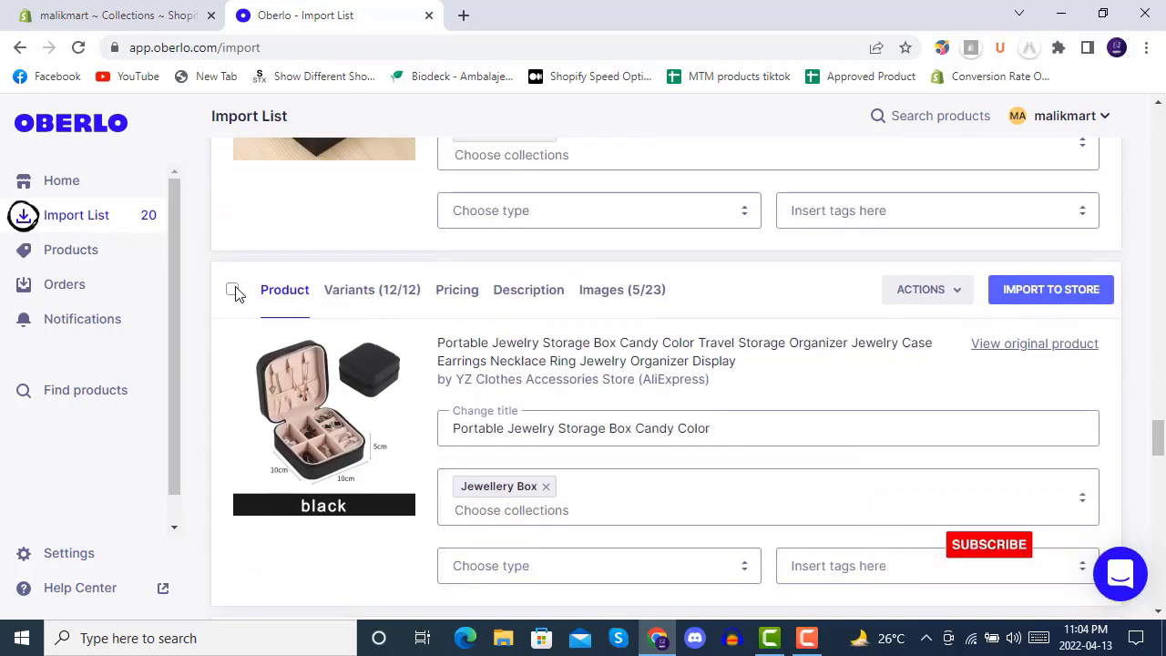
{"action": "left_click", "coordinate": [231, 291]}
{"action": "scroll", "coordinate": [234, 307], "scroll_direction": "down", "scroll_amount": 3}
{"action": "left_click", "coordinate": [232, 369]}
{"action": "scroll", "coordinate": [239, 355], "scroll_direction": "down", "scroll_amount": 2}
{"action": "scroll", "coordinate": [243, 356], "scroll_direction": "down", "scroll_amount": 2}
{"action": "left_click", "coordinate": [234, 361]}
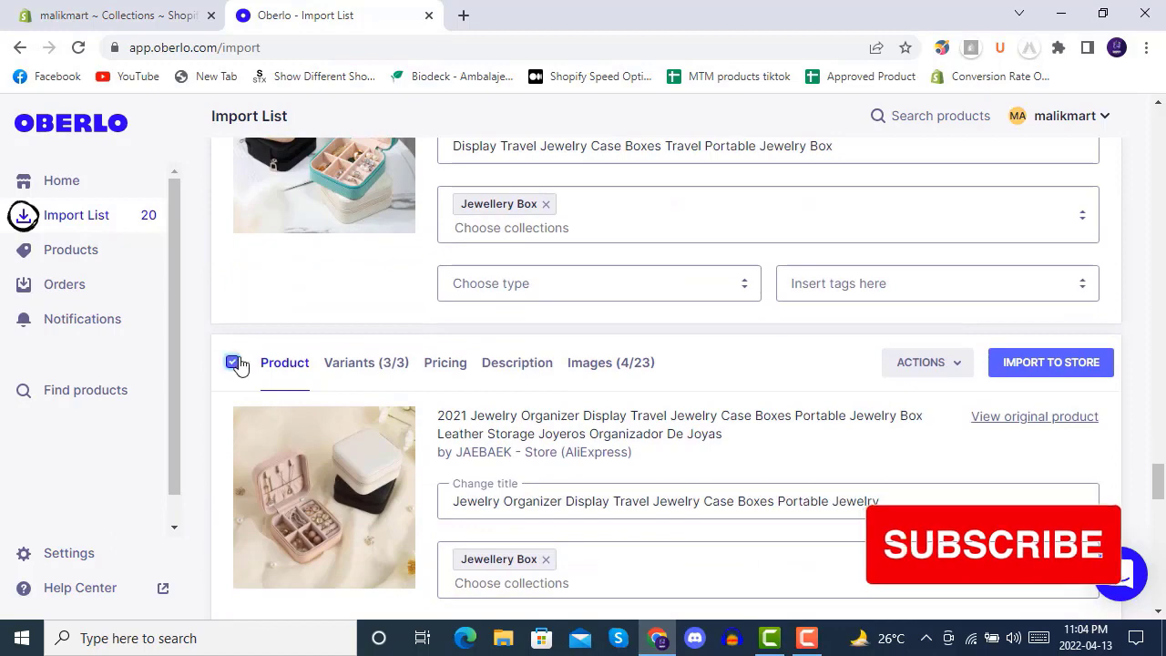
{"action": "scroll", "coordinate": [244, 346], "scroll_direction": "down", "scroll_amount": 5}
{"action": "left_click", "coordinate": [231, 263]}
{"action": "scroll", "coordinate": [237, 328], "scroll_direction": "down", "scroll_amount": 4}
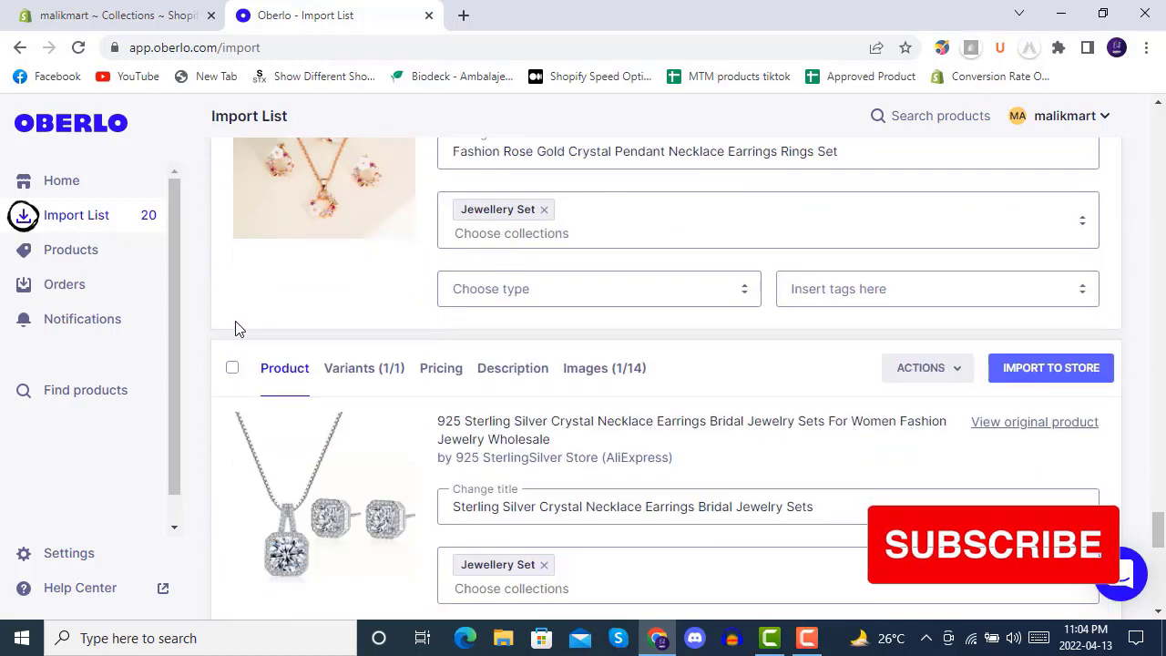
{"action": "left_click", "coordinate": [234, 254]}
{"action": "scroll", "coordinate": [237, 310], "scroll_direction": "down", "scroll_amount": 4}
{"action": "left_click", "coordinate": [233, 244]}
{"action": "scroll", "coordinate": [246, 318], "scroll_direction": "down", "scroll_amount": 1}
{"action": "scroll", "coordinate": [246, 318], "scroll_direction": "down", "scroll_amount": 3}
{"action": "left_click", "coordinate": [232, 260]}
- Import all selected products and confirm pushing them to the store
{"action": "scroll", "coordinate": [488, 337], "scroll_direction": "up", "scroll_amount": 8}
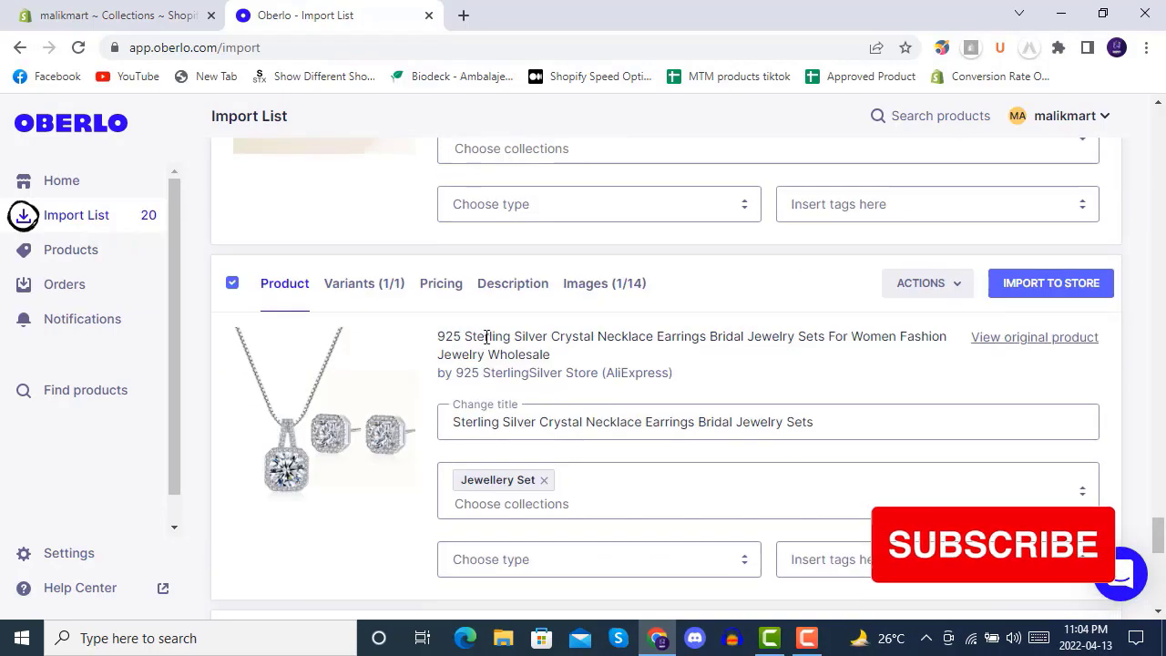
{"action": "scroll", "coordinate": [1162, 135], "scroll_direction": "up", "scroll_amount": 12}
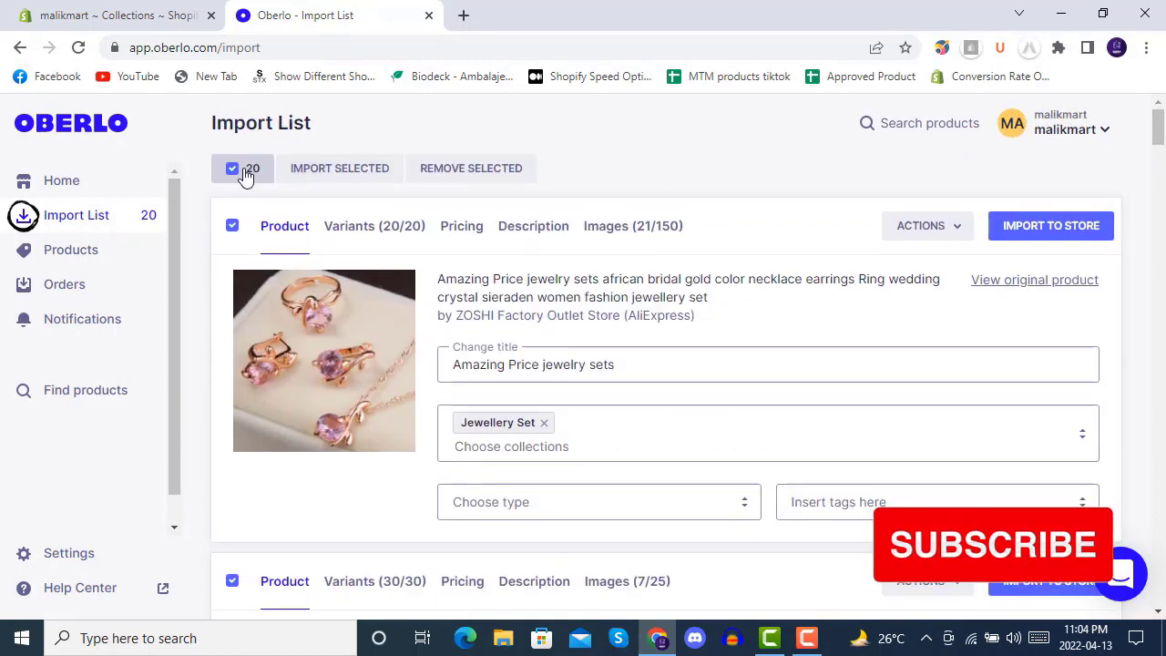
{"action": "left_click", "coordinate": [326, 184]}
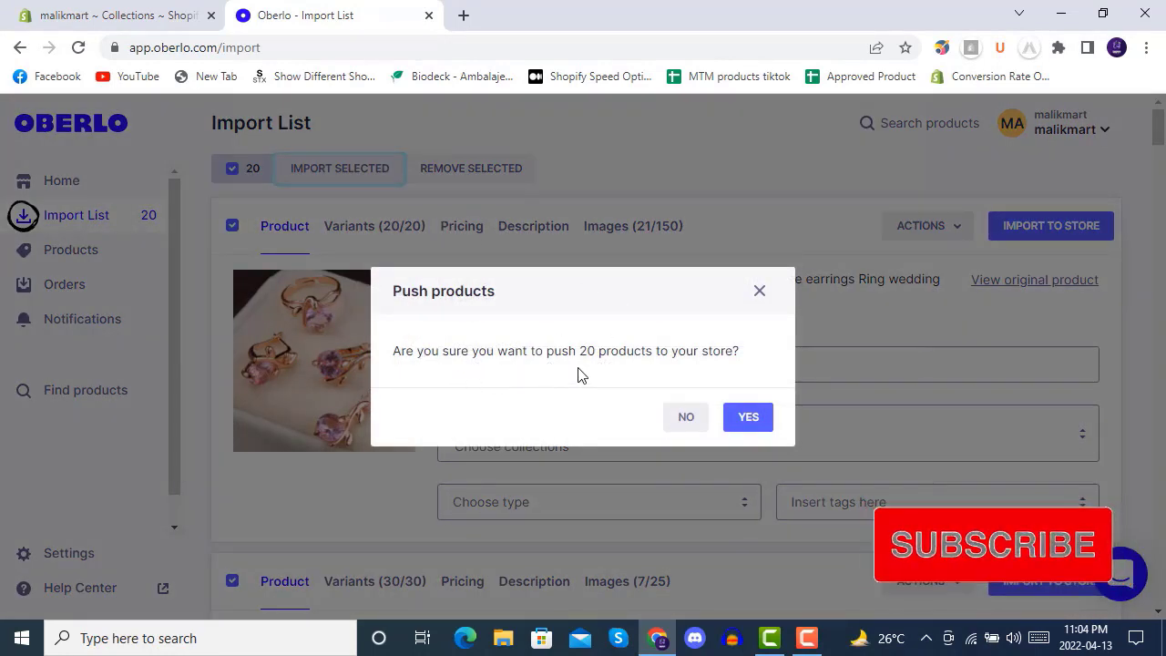
{"action": "left_click", "coordinate": [755, 426]}
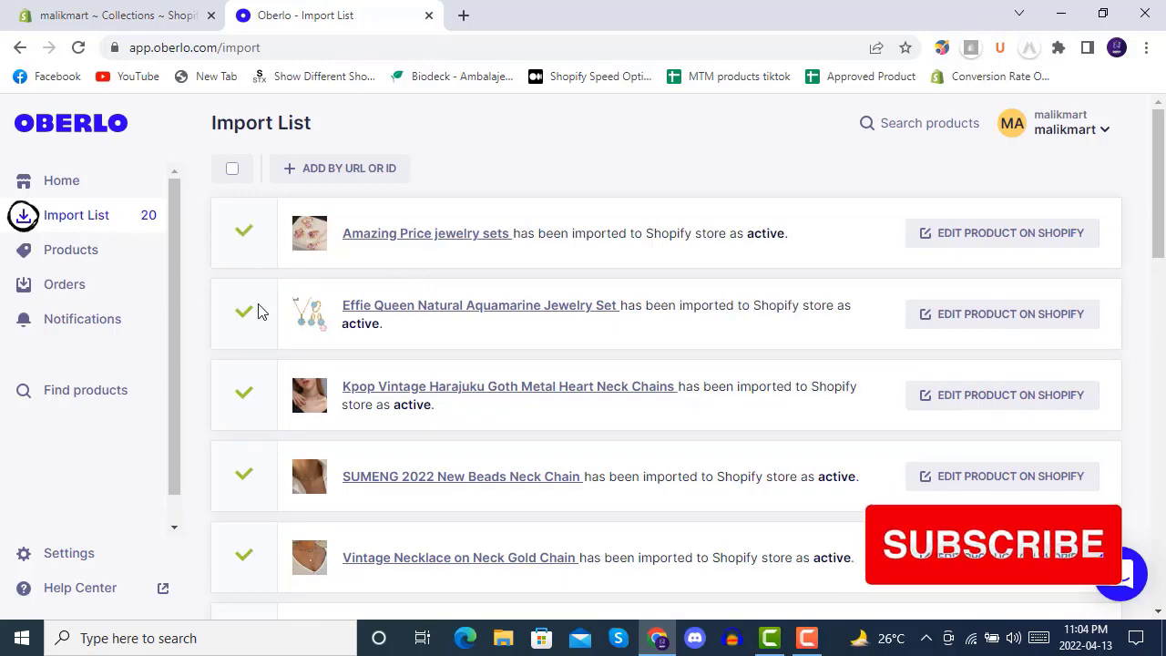
- Check the import result of each product on the import list and look through the Oberlo products list
{"action": "scroll", "coordinate": [273, 355], "scroll_direction": "down", "scroll_amount": 7}
{"action": "scroll", "coordinate": [297, 403], "scroll_direction": "down", "scroll_amount": 8}
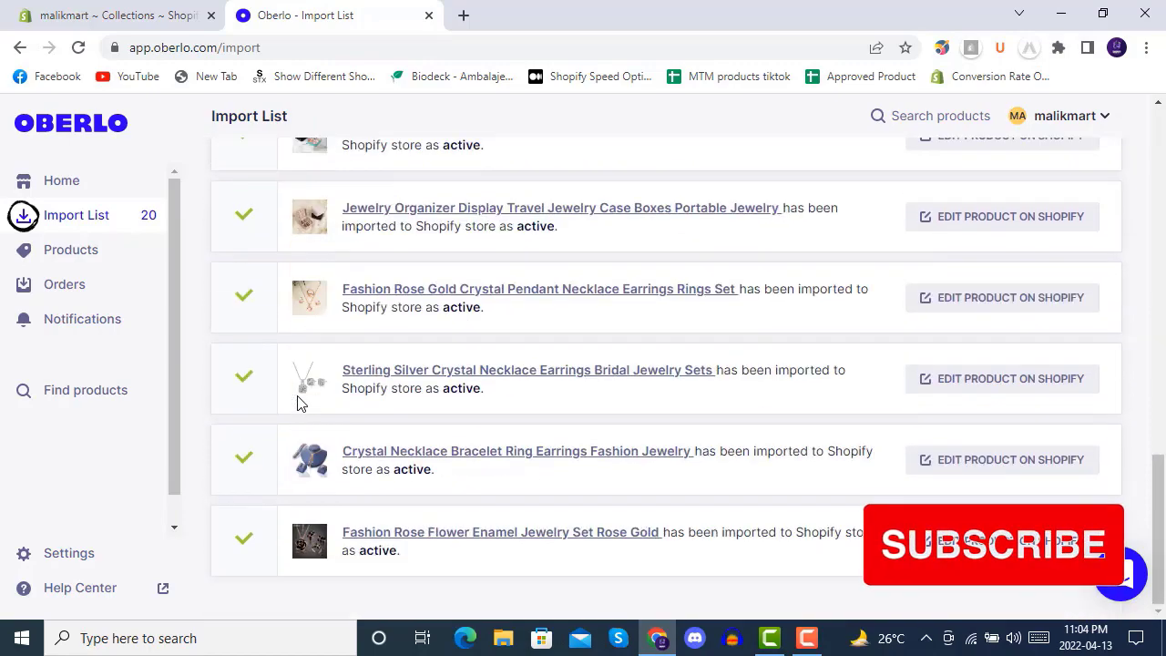
{"action": "scroll", "coordinate": [300, 403], "scroll_direction": "up", "scroll_amount": 7}
{"action": "scroll", "coordinate": [301, 403], "scroll_direction": "up", "scroll_amount": 7}
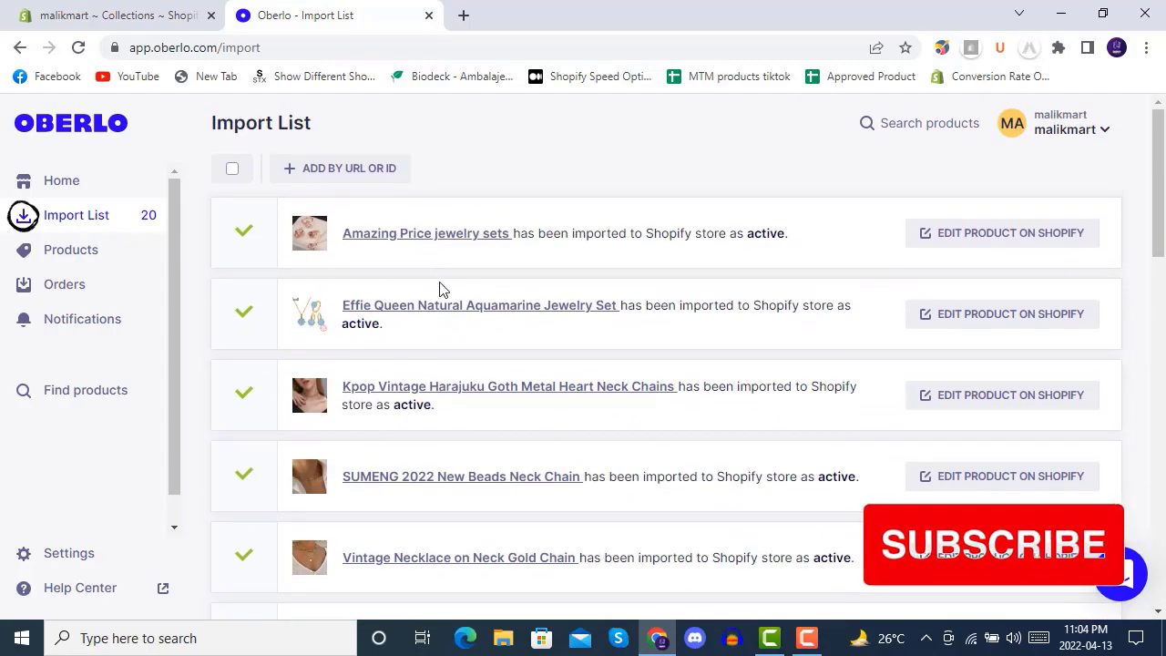
{"action": "left_click", "coordinate": [71, 258]}
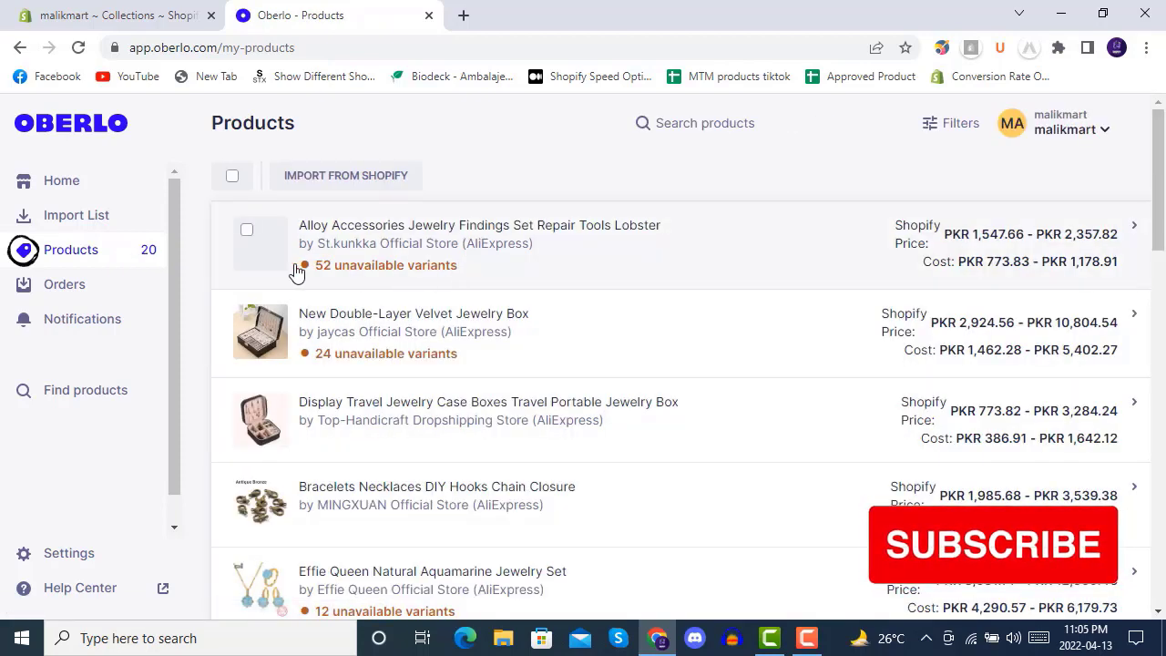
{"action": "scroll", "coordinate": [369, 392], "scroll_direction": "down", "scroll_amount": 5}
{"action": "scroll", "coordinate": [372, 398], "scroll_direction": "up", "scroll_amount": 5}
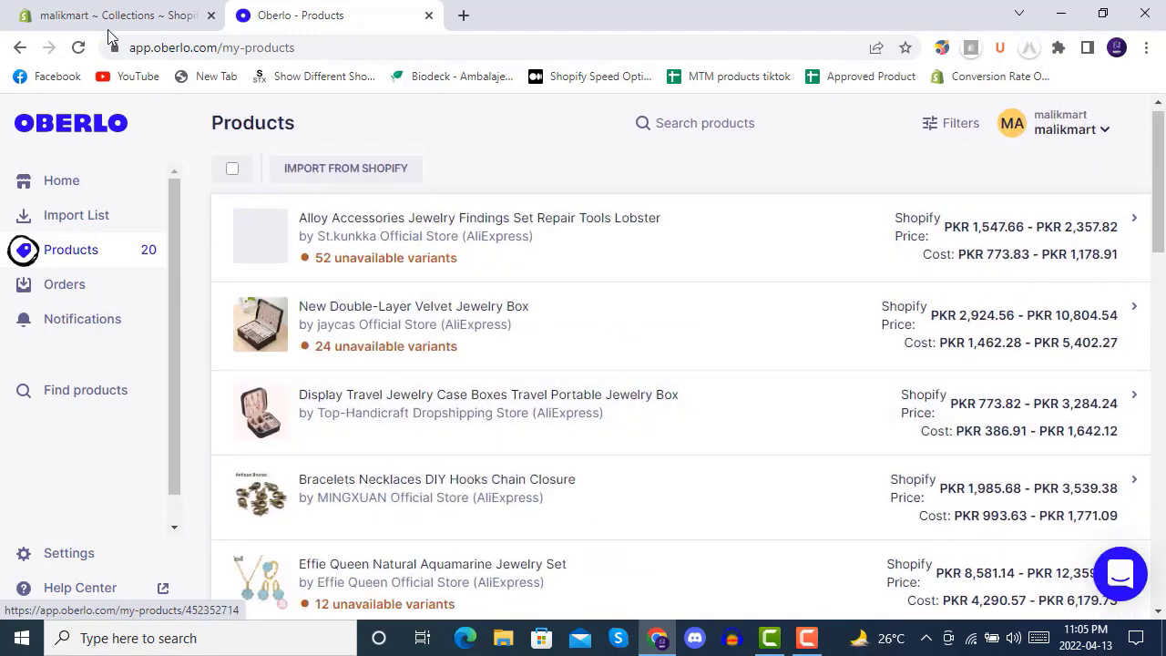
- Switch to the Shopify admin and look through its products list for the imported items
{"action": "left_click", "coordinate": [104, 15]}
{"action": "left_click", "coordinate": [69, 200]}
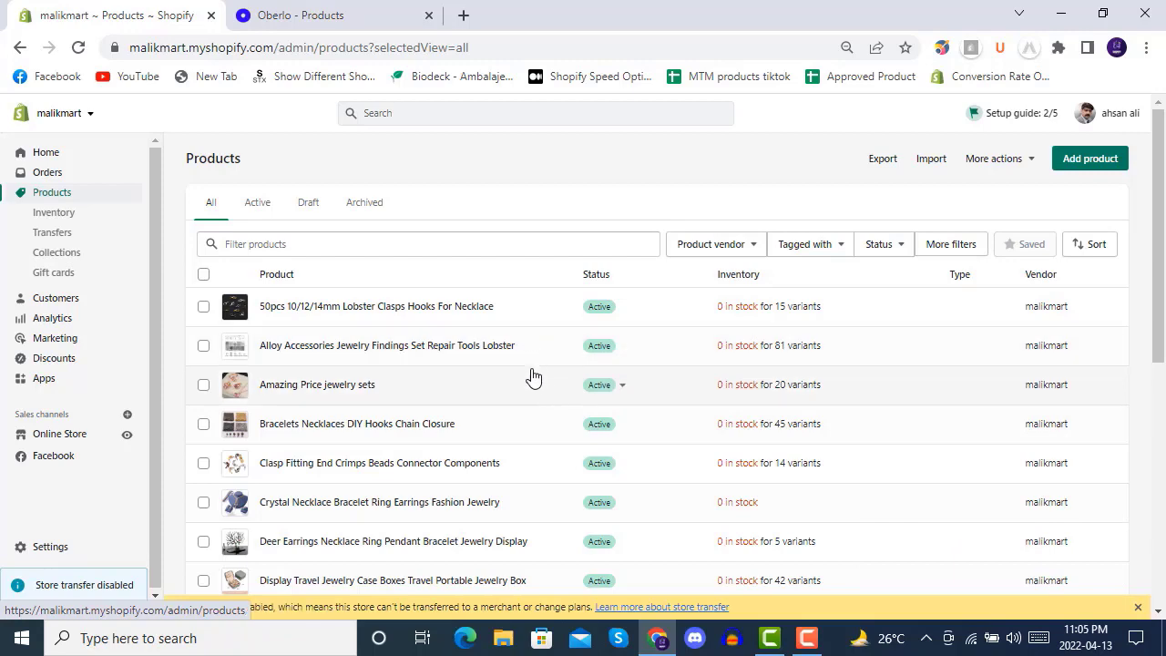
{"action": "scroll", "coordinate": [520, 370], "scroll_direction": "down", "scroll_amount": 7}
{"action": "scroll", "coordinate": [521, 370], "scroll_direction": "up", "scroll_amount": 7}
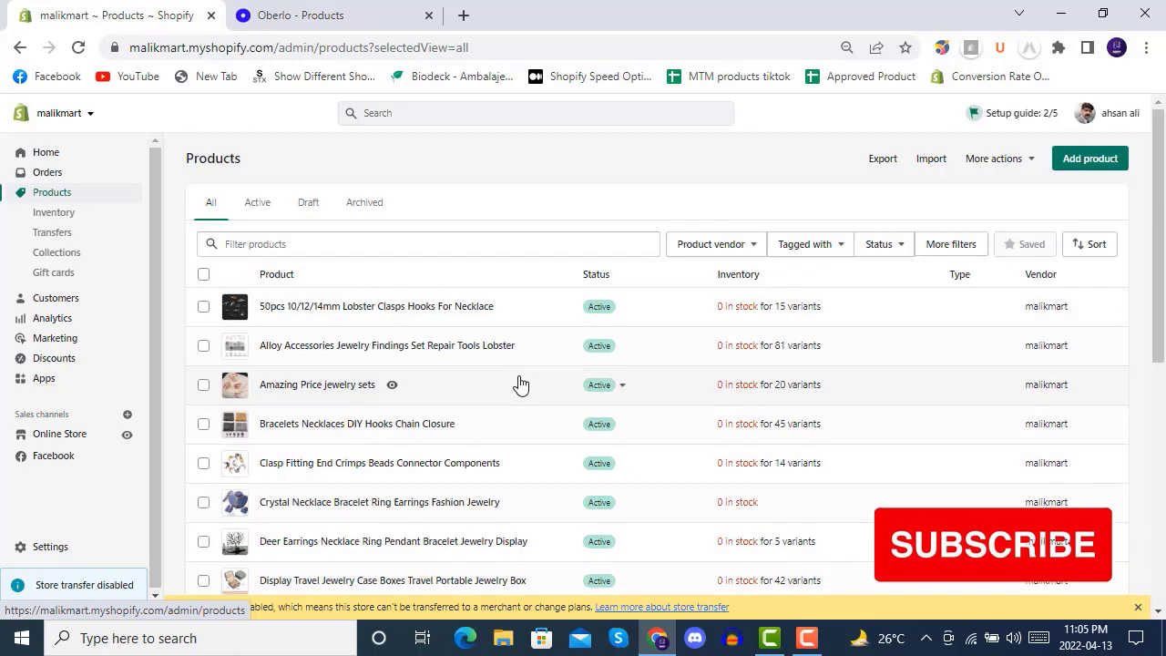
- Open the Jewellery Set collection in Shopify and review the products assigned to it
{"action": "left_click", "coordinate": [57, 253]}
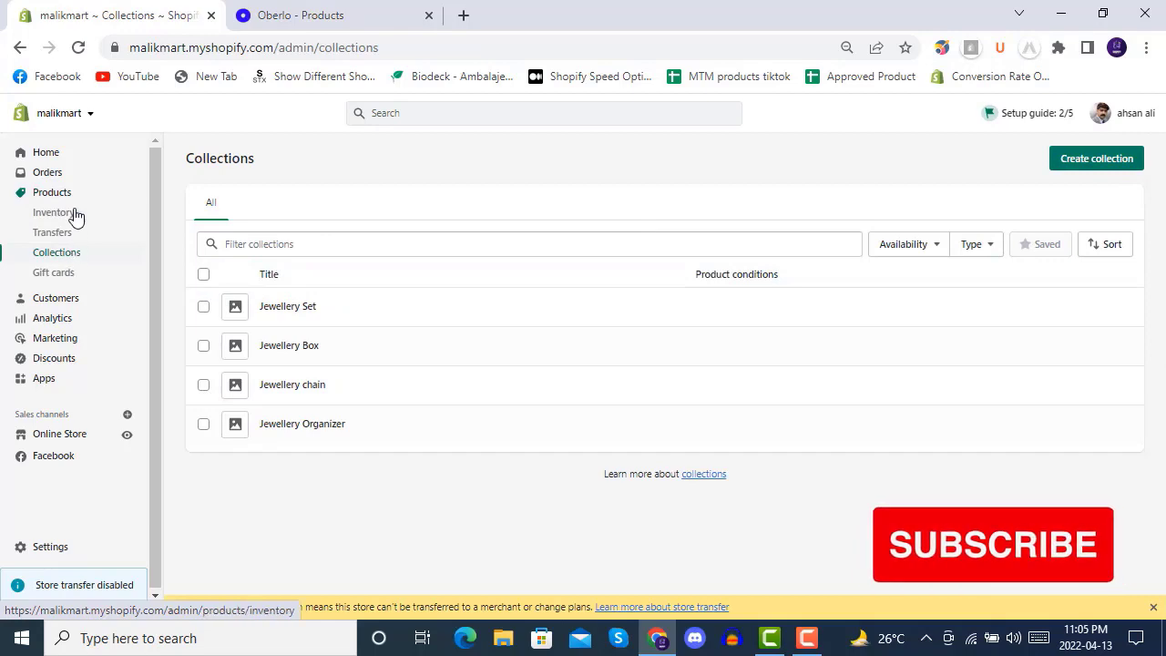
{"action": "left_click", "coordinate": [358, 319]}
{"action": "scroll", "coordinate": [591, 373], "scroll_direction": "down", "scroll_amount": 5}
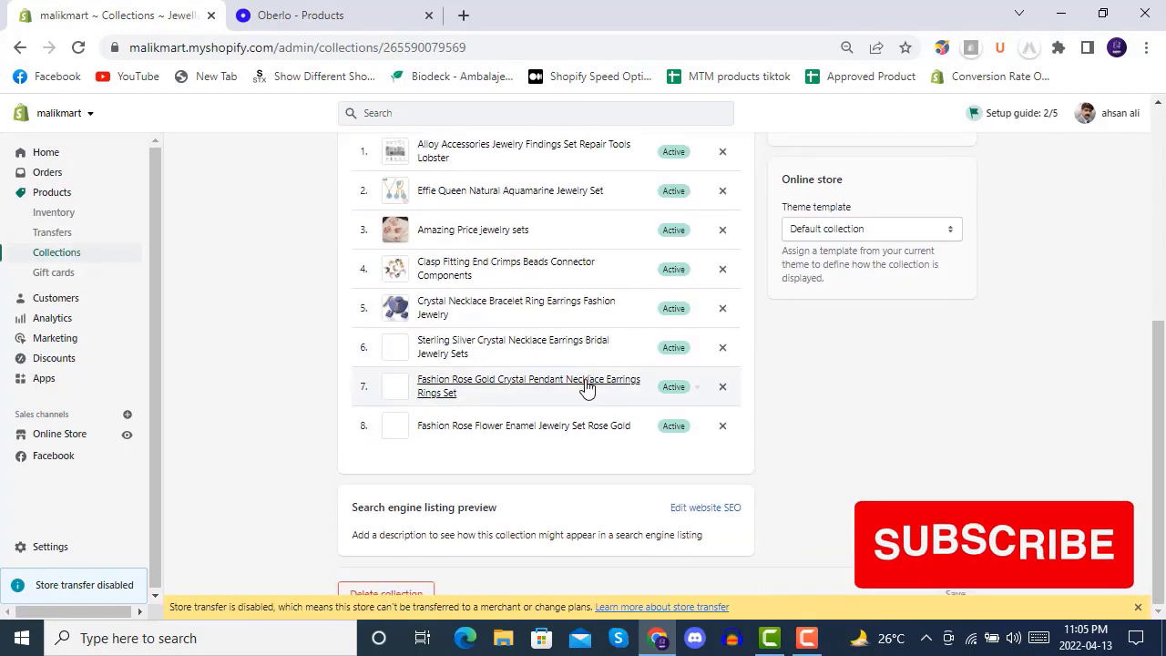
{"action": "scroll", "coordinate": [559, 460], "scroll_direction": "up", "scroll_amount": 2}
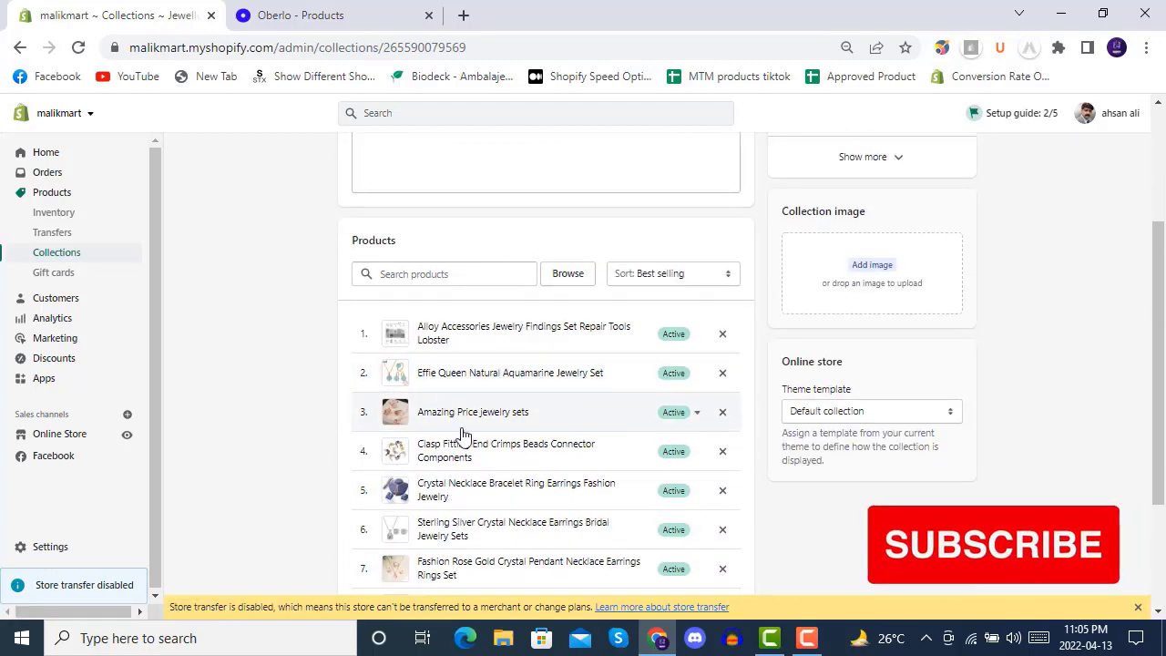
{"action": "scroll", "coordinate": [456, 424], "scroll_direction": "up", "scroll_amount": 3}
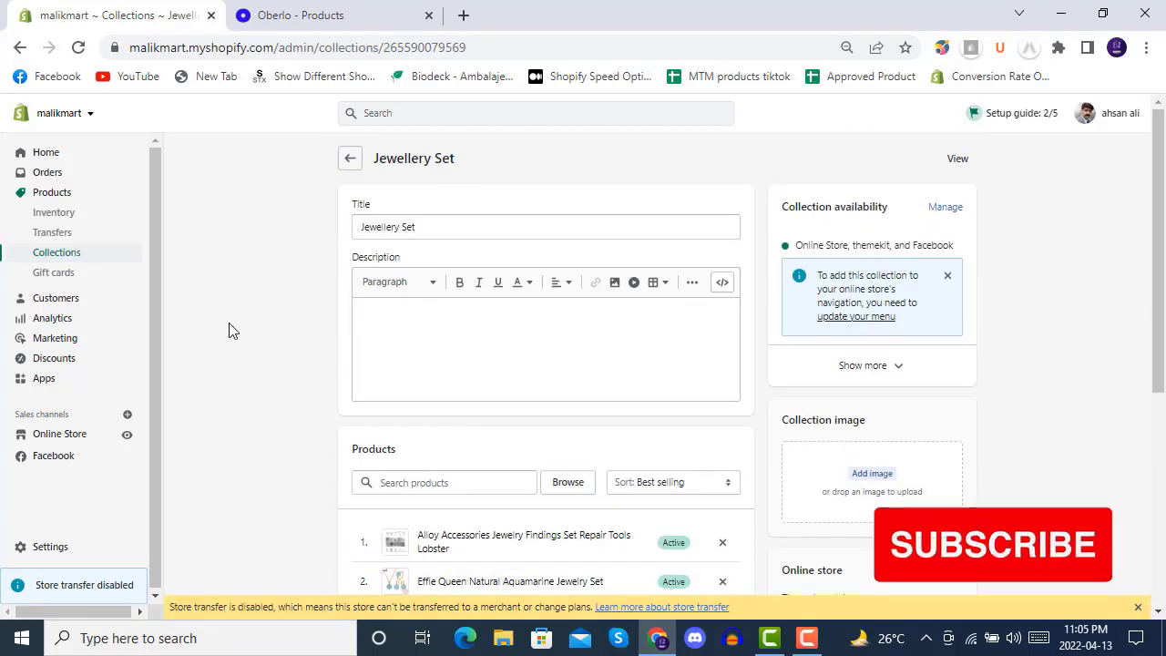
- View the "50pcs 10/12/14mm Lobster Clasps Hooks For Necklace" product page on the online store, then return to the Shopify products list
{"action": "left_click", "coordinate": [57, 192]}
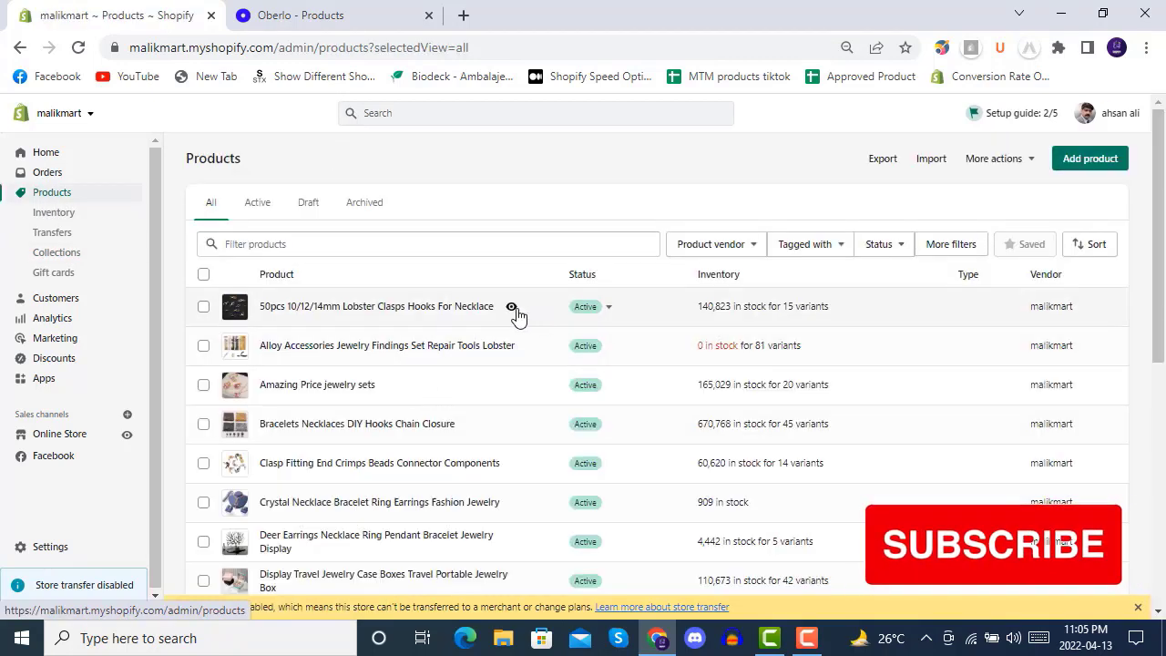
{"action": "left_click", "coordinate": [512, 308]}
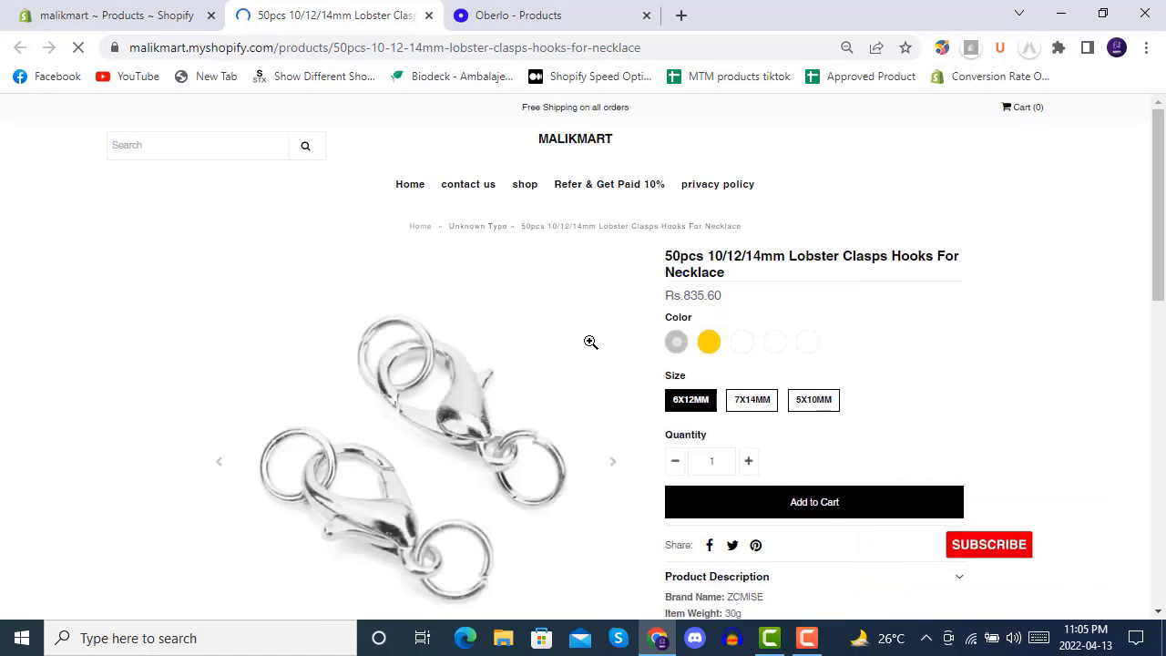
{"action": "scroll", "coordinate": [590, 341], "scroll_direction": "down", "scroll_amount": 5}
{"action": "scroll", "coordinate": [592, 344], "scroll_direction": "down", "scroll_amount": 5}
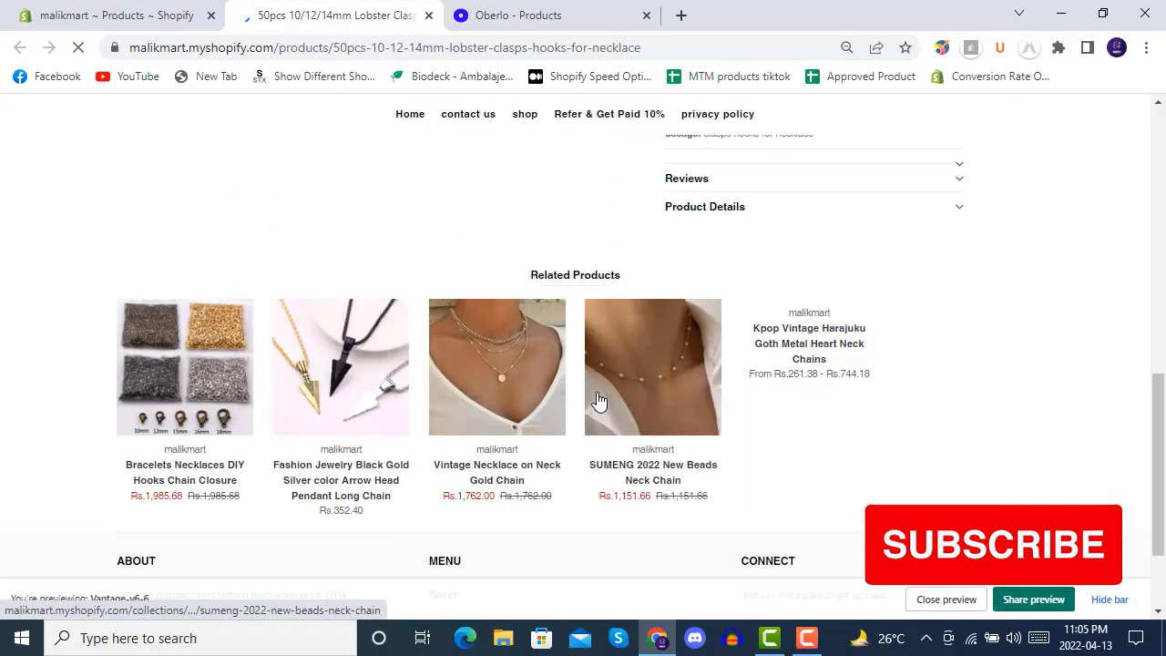
{"action": "scroll", "coordinate": [597, 401], "scroll_direction": "up", "scroll_amount": 10}
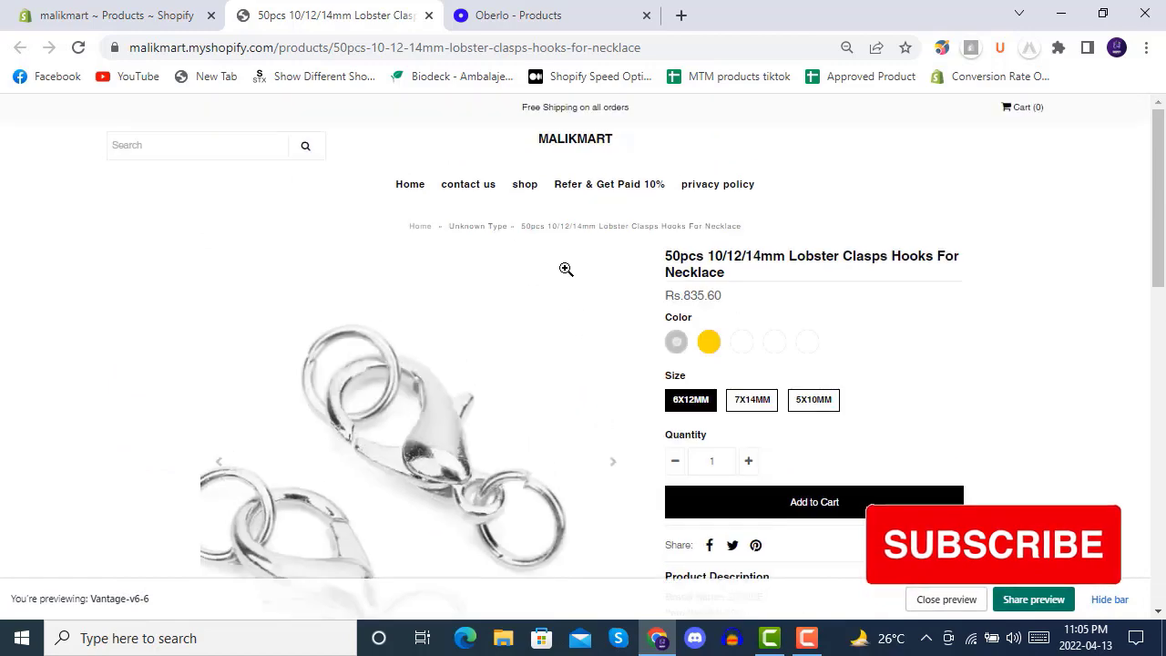
{"action": "left_click", "coordinate": [118, 23]}
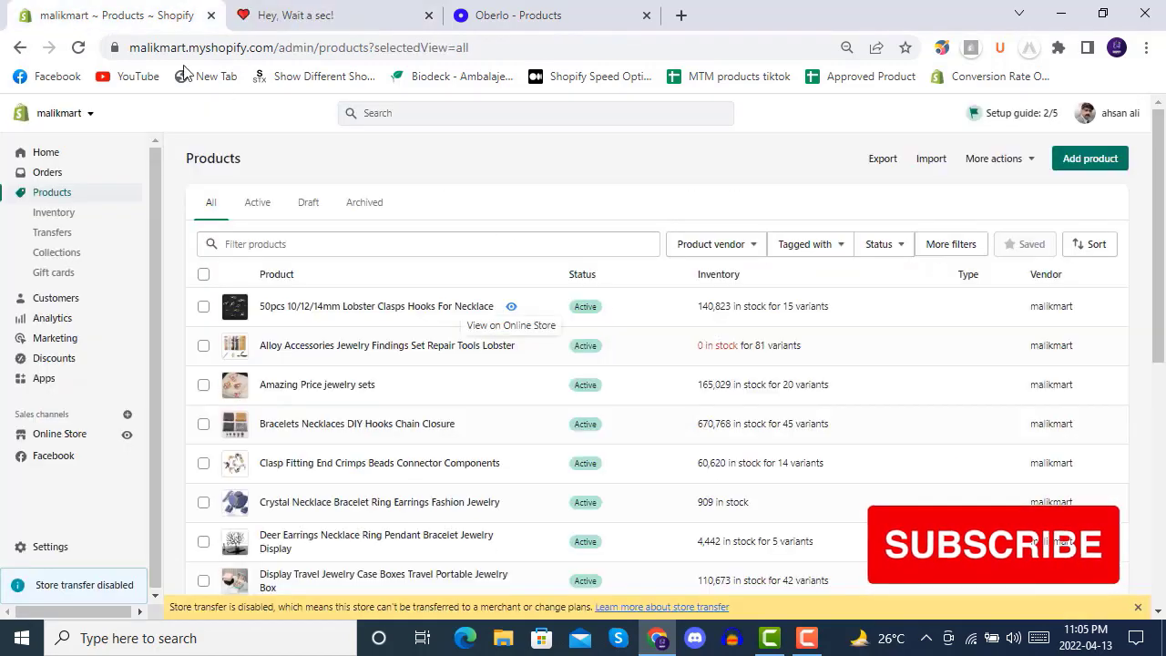